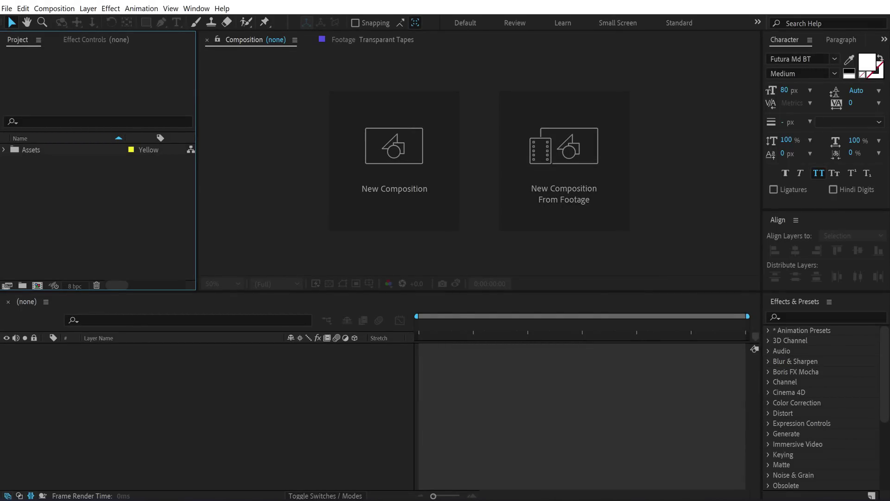
Look through the items in the Assets folder and preview the Particles footage.
{"action": "left_click", "coordinate": [6, 149]}
{"action": "left_click", "coordinate": [51, 162]}
{"action": "left_click", "coordinate": [48, 173]}
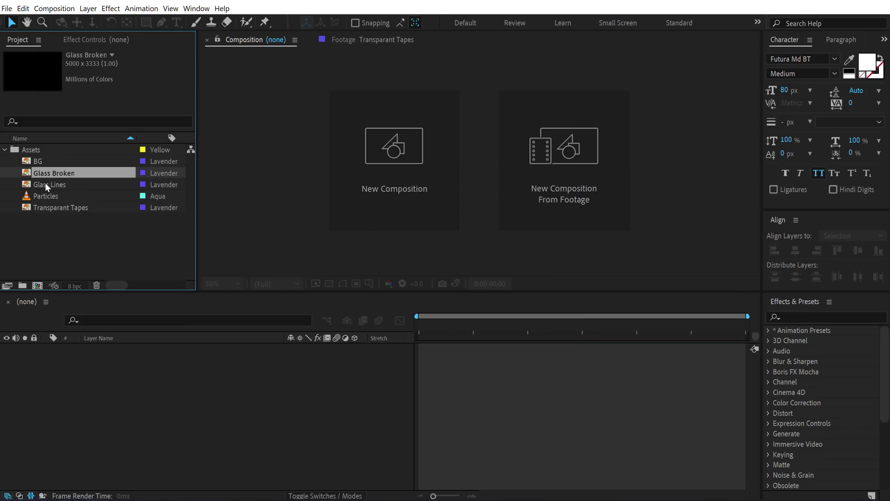
{"action": "double_click", "coordinate": [44, 196]}
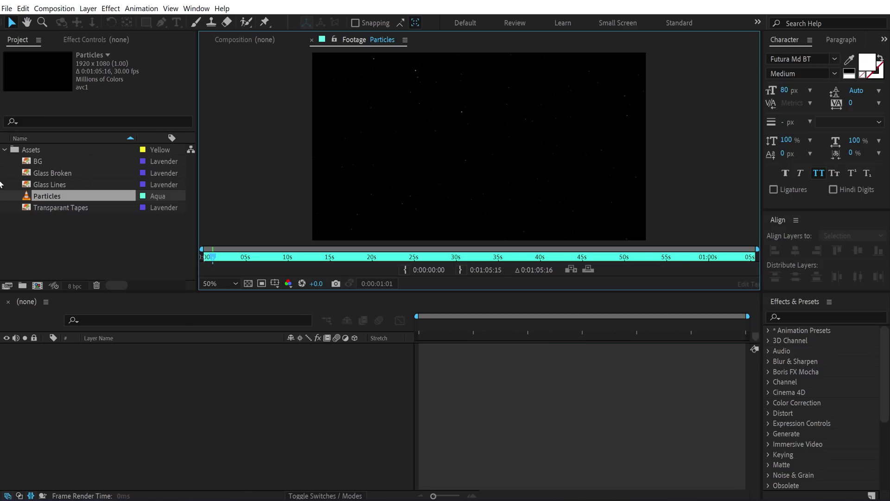
{"action": "left_click", "coordinate": [4, 150]}
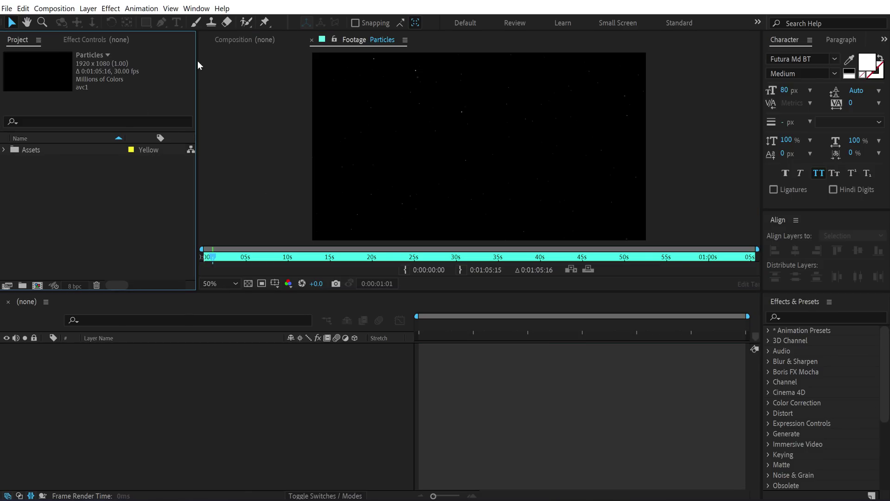
Create a composition named Render at 1920 x 1080 px, 30 frames per second, with a 10-second duration.
{"action": "left_click", "coordinate": [260, 44]}
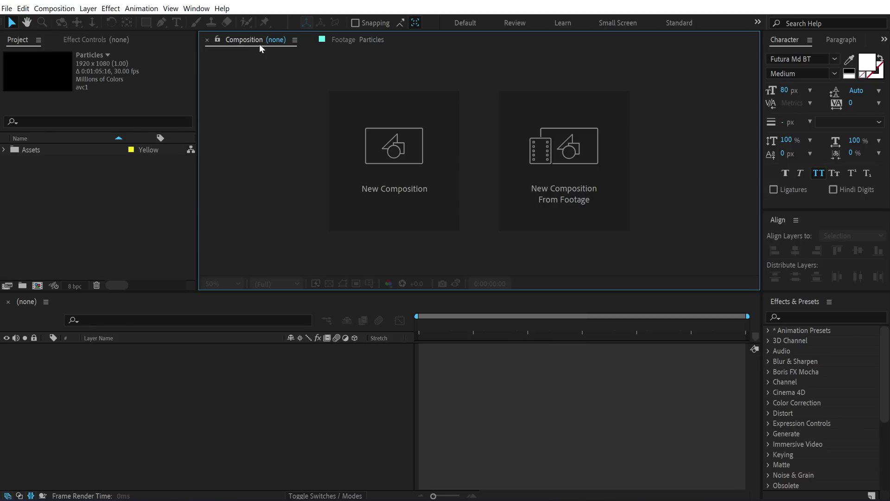
{"action": "left_click", "coordinate": [364, 183]}
{"action": "left_click", "coordinate": [398, 176]}
{"action": "type", "text": "1920"}
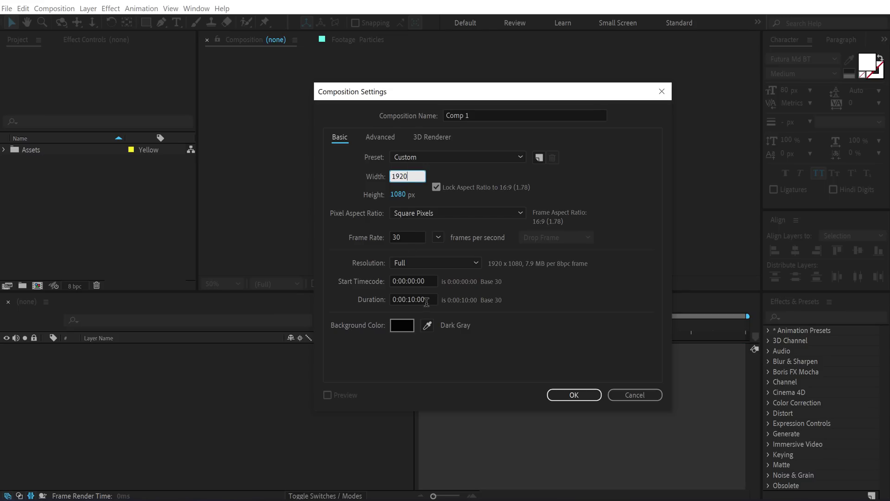
{"action": "left_click", "coordinate": [481, 116]}
{"action": "type", "text": "Render"}
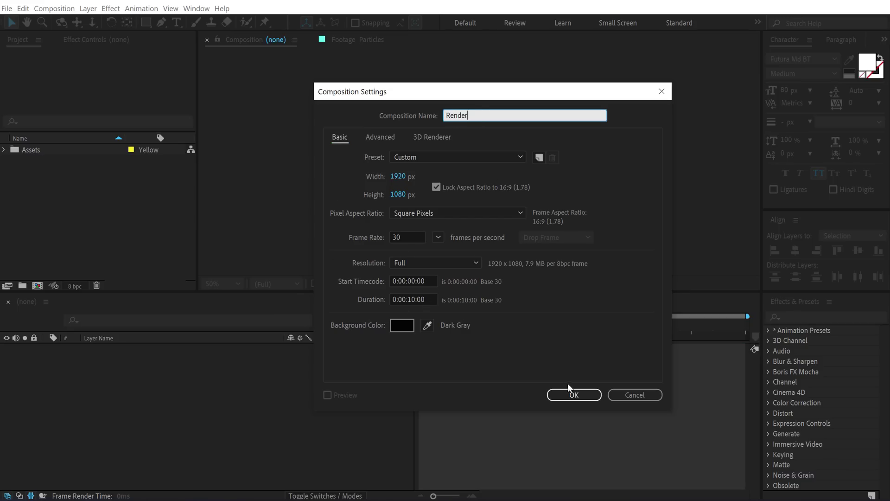
{"action": "left_click", "coordinate": [574, 394]}
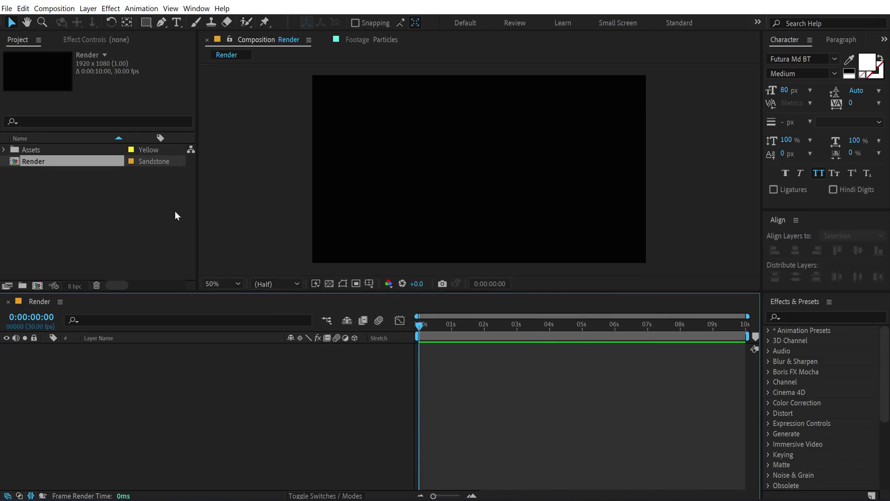
Create a second composition named Title with the same 1920 x 1080 px, 30 fps, 10-second settings.
{"action": "left_click", "coordinate": [176, 215]}
{"action": "left_click", "coordinate": [36, 287]}
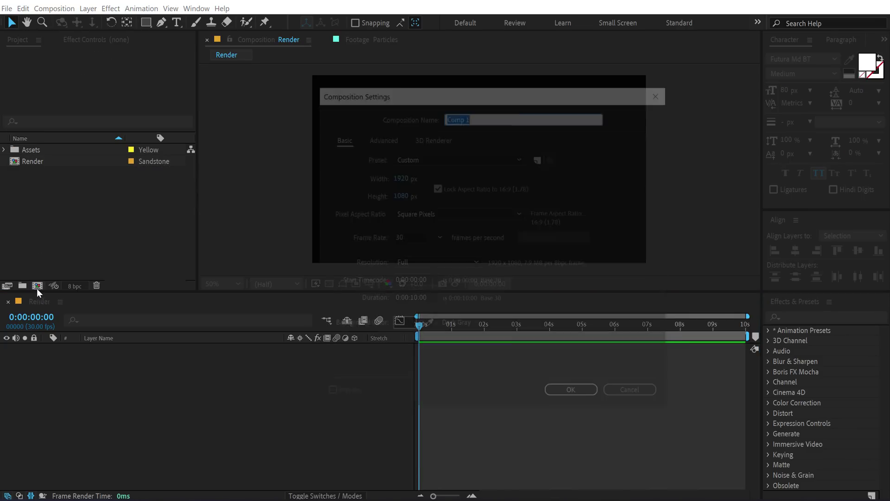
{"action": "type", "text": "Title"}
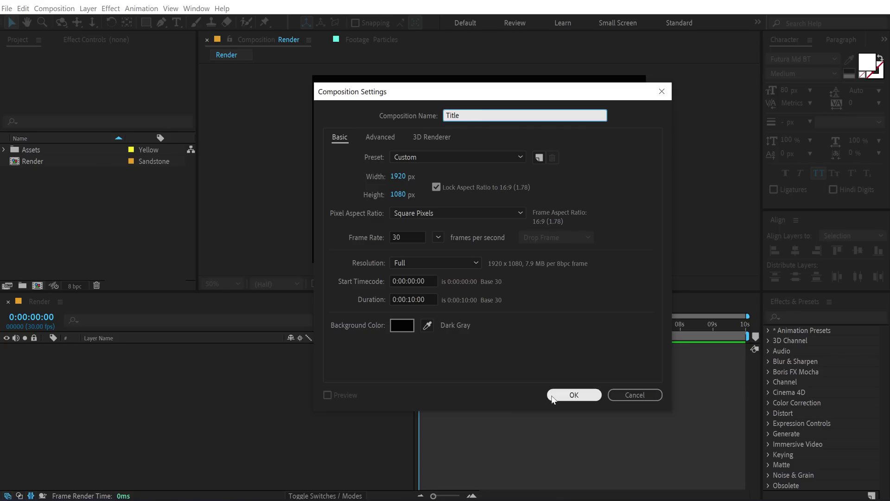
{"action": "left_click", "coordinate": [570, 395]}
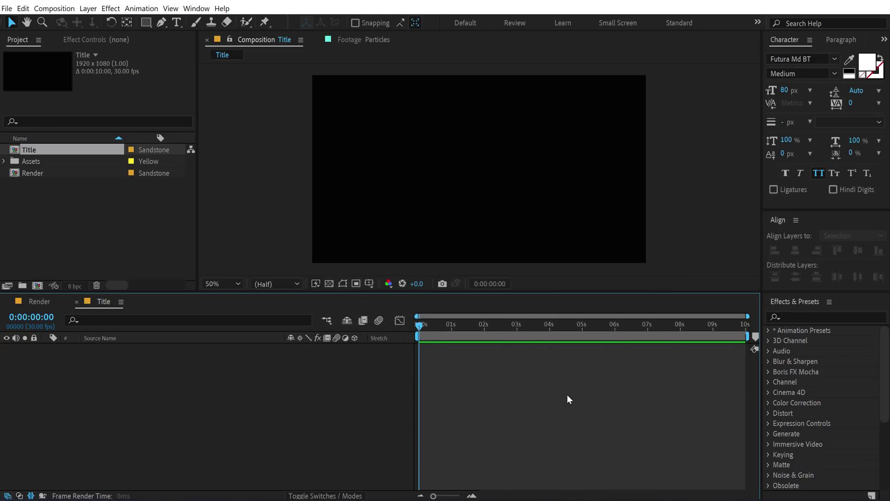
Add a text layer reading "powerful" in the upper middle of the Title composition.
{"action": "left_click", "coordinate": [177, 22]}
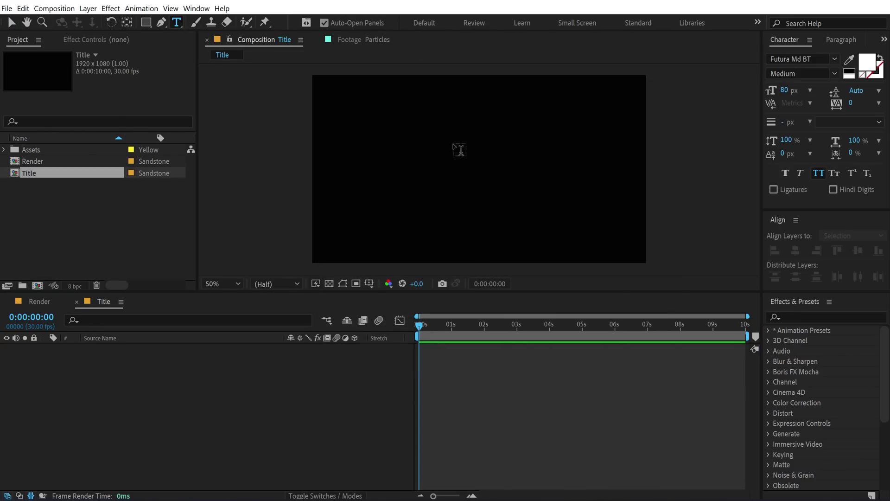
{"action": "left_click", "coordinate": [438, 148]}
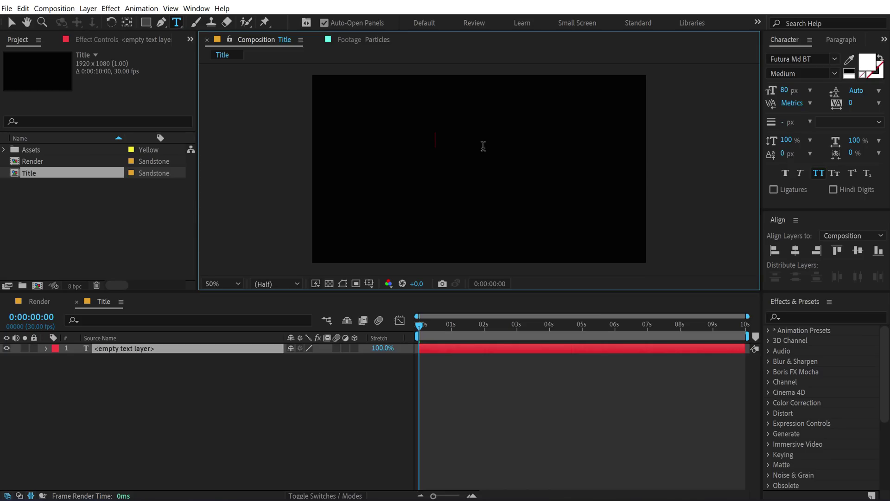
{"action": "type", "text": "powerful"}
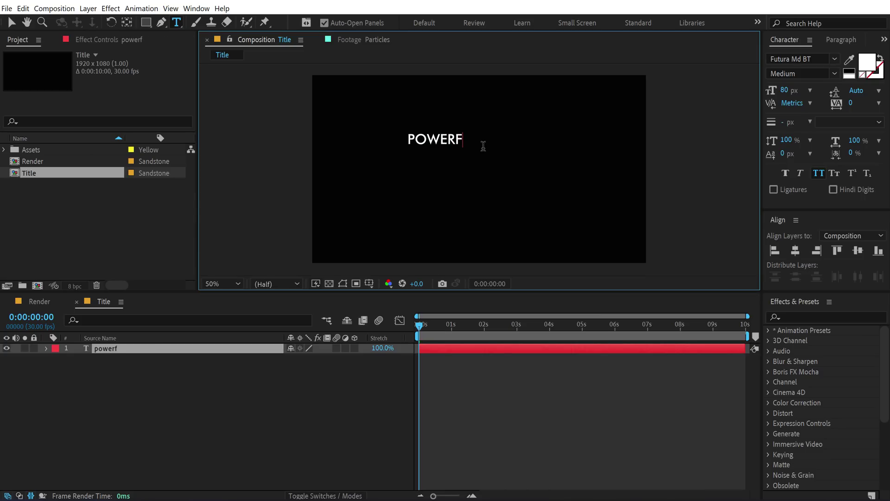
{"action": "left_click", "coordinate": [12, 26]}
Set the POWERFUL text's font to TacticSansExd-Bld and move the text to the horizontal middle, slightly above the frame's centre.
{"action": "left_click", "coordinate": [815, 60]}
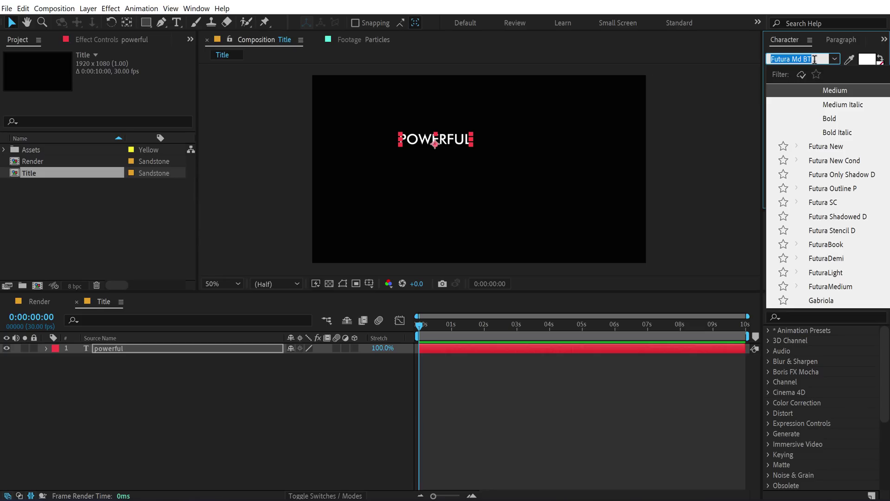
{"action": "type", "text": "tact"}
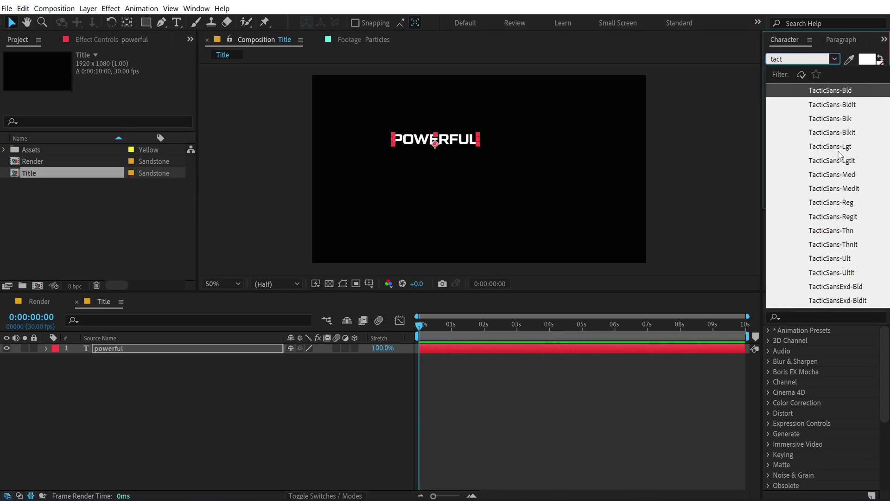
{"action": "left_click", "coordinate": [846, 176]}
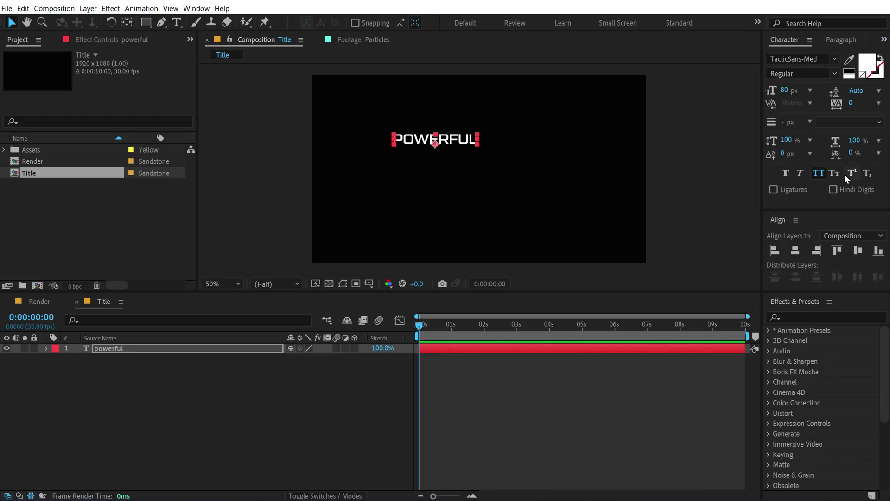
{"action": "left_click_drag", "start_coordinate": [485, 144], "coordinate": [509, 152]}
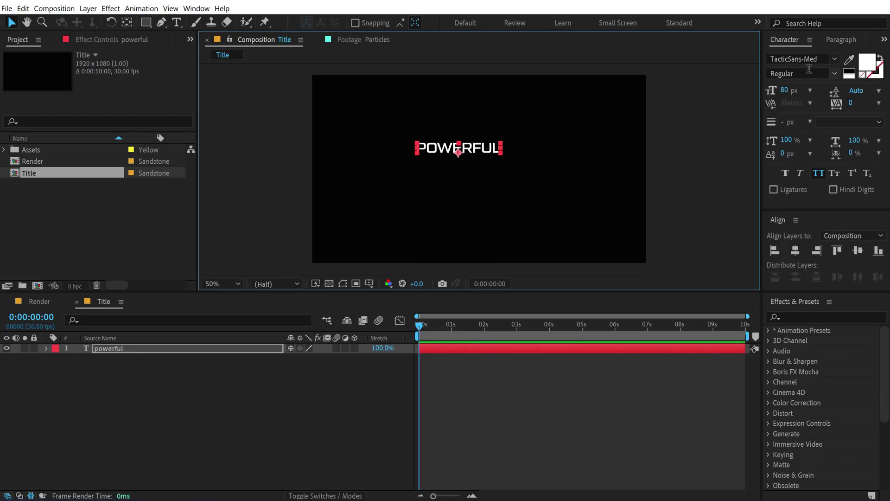
{"action": "left_click", "coordinate": [823, 59]}
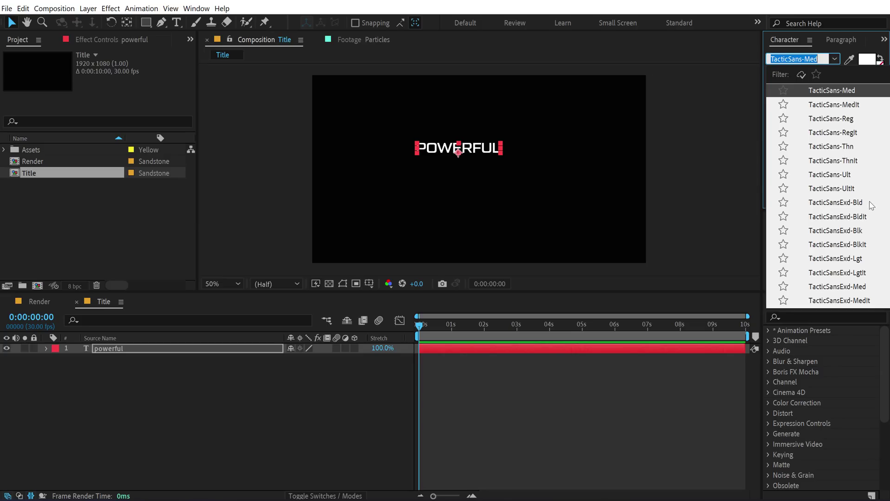
{"action": "left_click", "coordinate": [853, 202]}
{"action": "left_click_drag", "start_coordinate": [458, 153], "coordinate": [479, 155]}
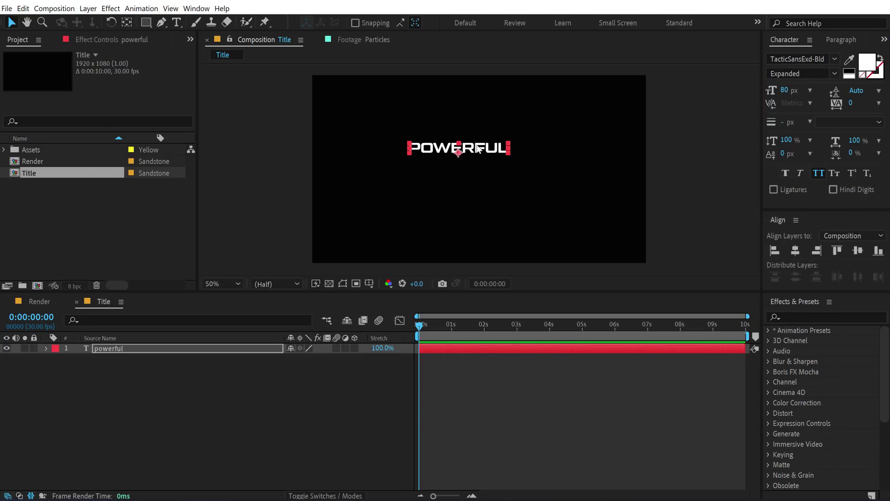
{"action": "left_click", "coordinate": [749, 188]}
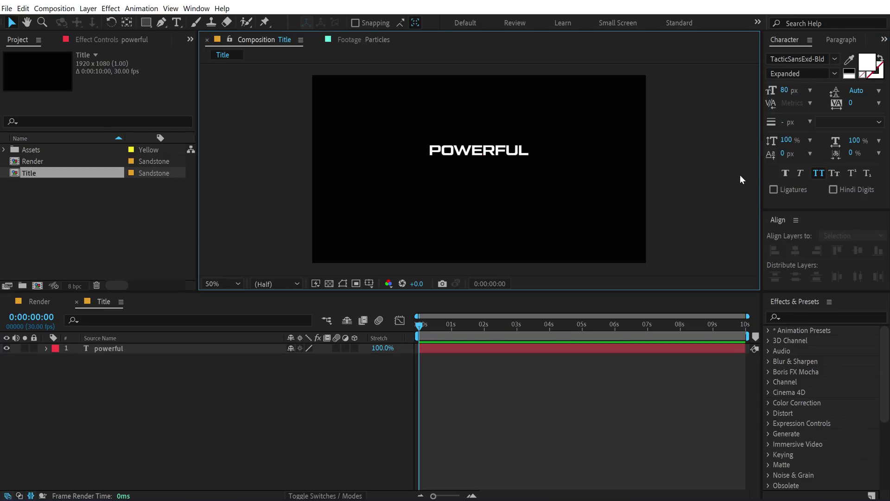
Duplicate the powerful text layer, place the copy beneath the original in the stack and frame, and enlarge it to 155 px.
{"action": "left_click", "coordinate": [514, 155]}
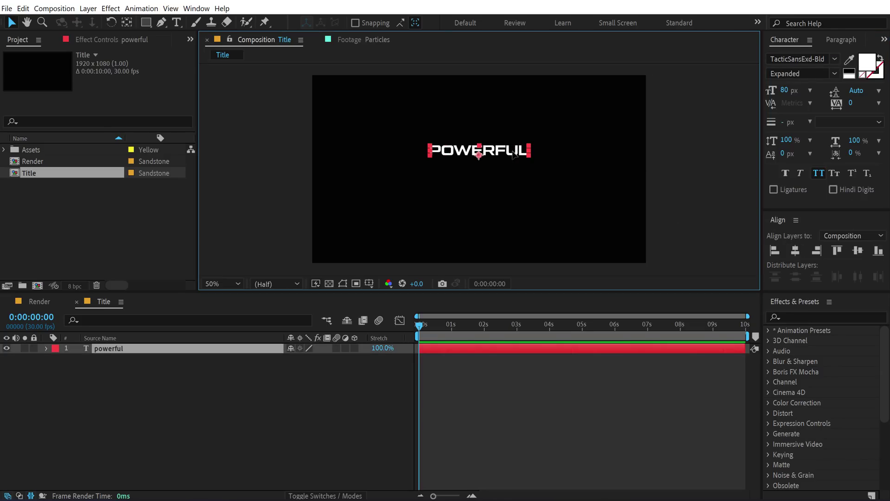
{"action": "key", "text": "ctrl+d"}
{"action": "left_click_drag", "start_coordinate": [128, 347], "coordinate": [128, 358]}
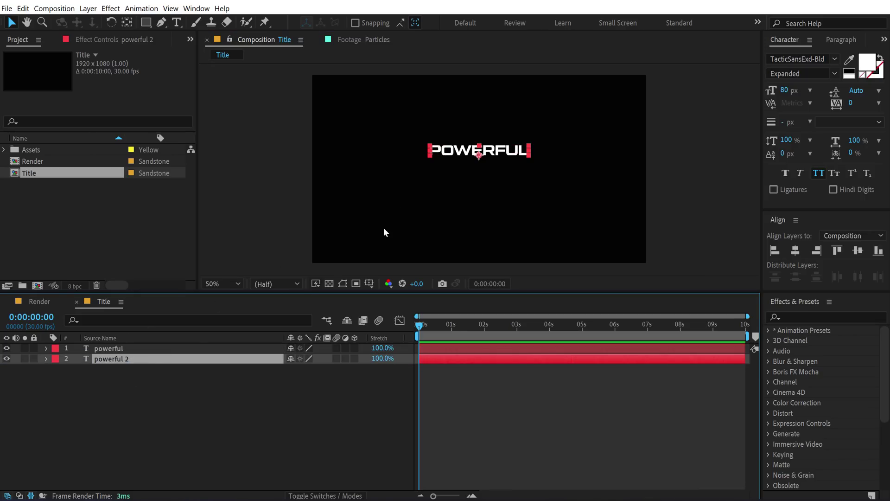
{"action": "left_click_drag", "start_coordinate": [480, 156], "coordinate": [480, 182]}
{"action": "left_click_drag", "start_coordinate": [791, 91], "coordinate": [826, 91]}
Change the lower text to "machine" and set its font size to 196 px.
{"action": "double_click", "coordinate": [493, 171]}
{"action": "type", "text": "mach"}
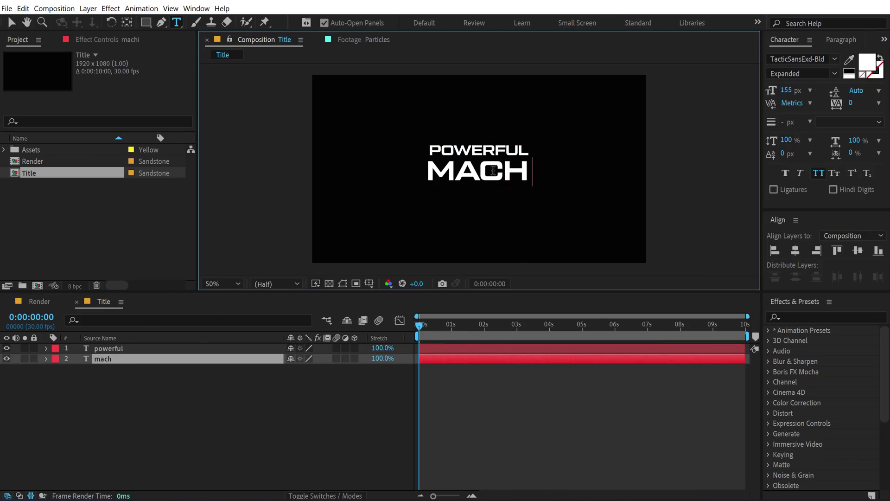
{"action": "type", "text": "ine"}
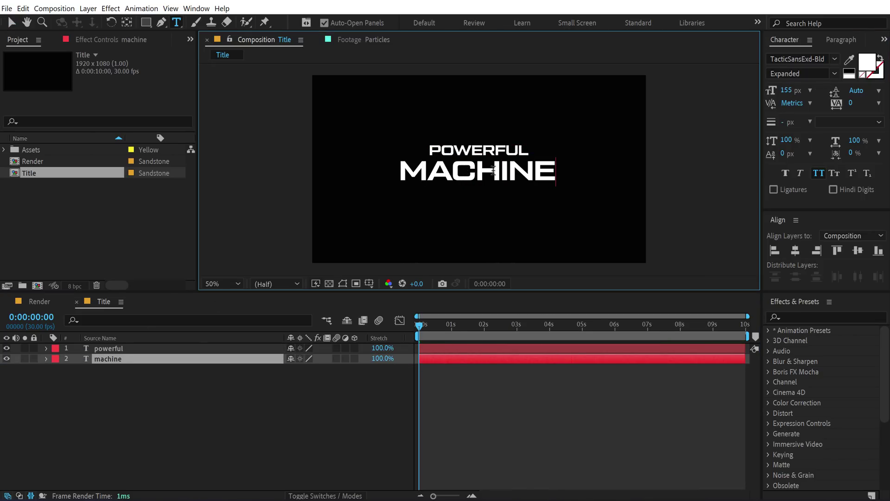
{"action": "left_click", "coordinate": [11, 22]}
{"action": "left_click_drag", "start_coordinate": [788, 90], "coordinate": [807, 91]}
{"action": "left_click", "coordinate": [346, 273]}
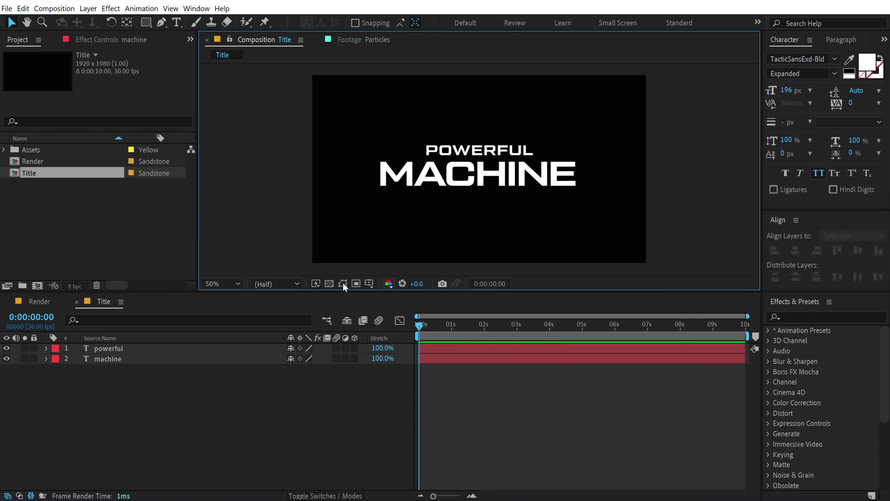
Move both text layers together down to the middle of the frame, using the Title/Action Safe guides.
{"action": "left_click_drag", "start_coordinate": [462, 135], "coordinate": [333, 301]}
{"action": "left_click", "coordinate": [369, 284]}
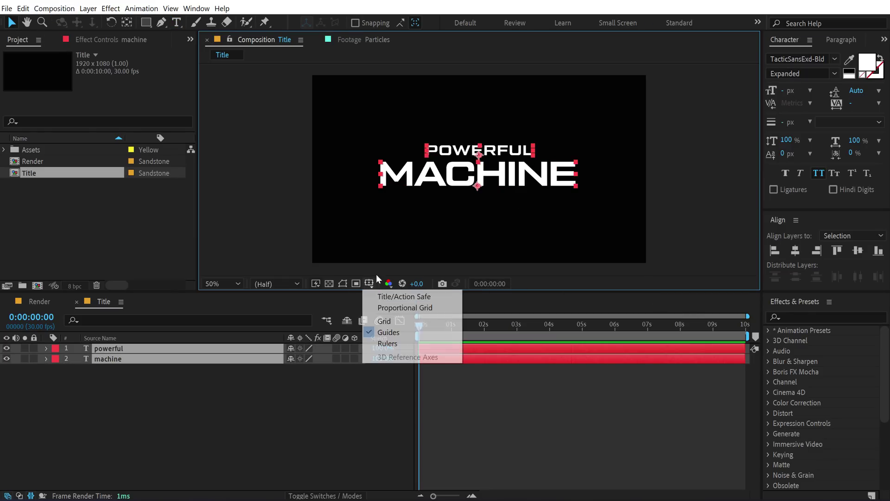
{"action": "left_click", "coordinate": [403, 296]}
{"action": "left_click_drag", "start_coordinate": [490, 115], "coordinate": [503, 188]}
{"action": "left_click", "coordinate": [796, 257]}
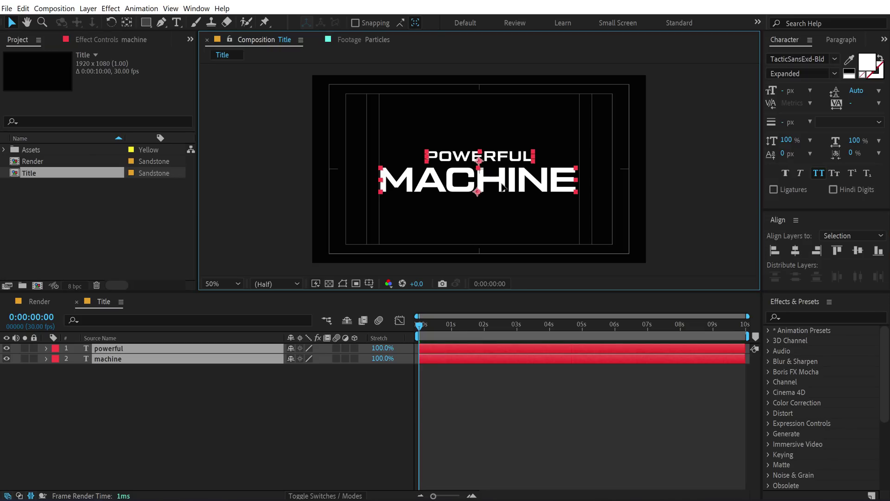
Apply the Gradient Ramp effect to the powerful text layer.
{"action": "left_click", "coordinate": [121, 349]}
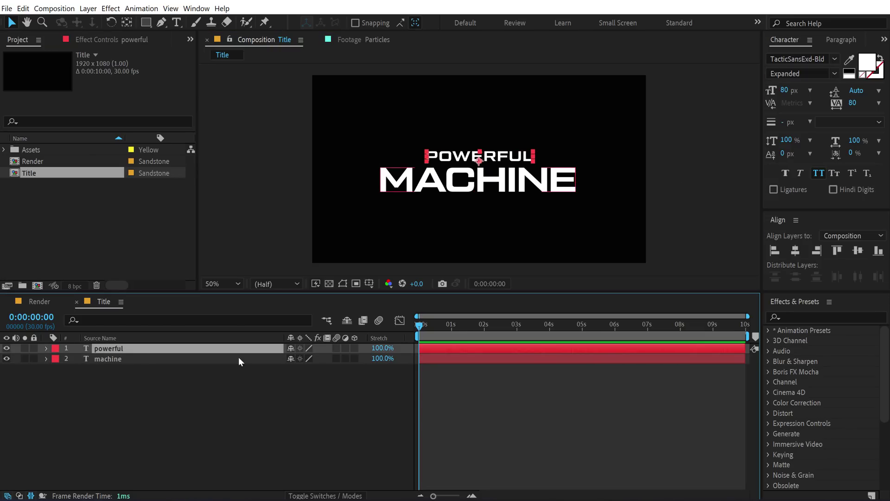
{"action": "left_click", "coordinate": [799, 317]}
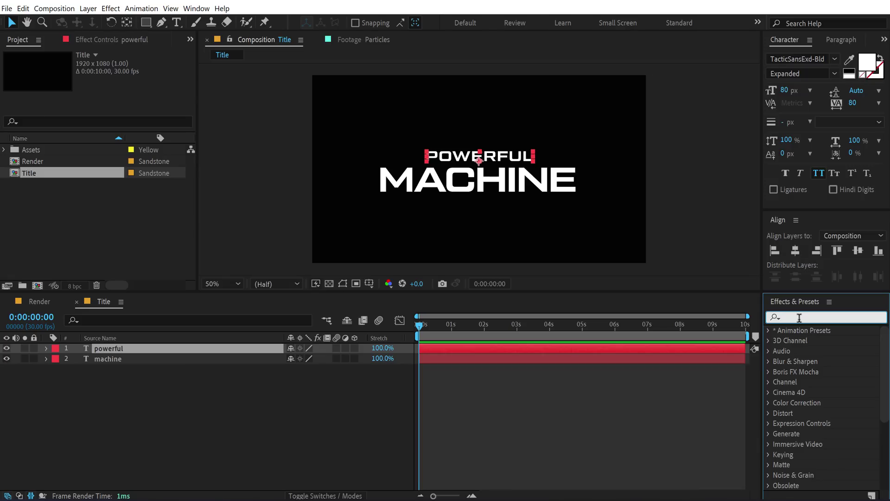
{"action": "type", "text": "gra"}
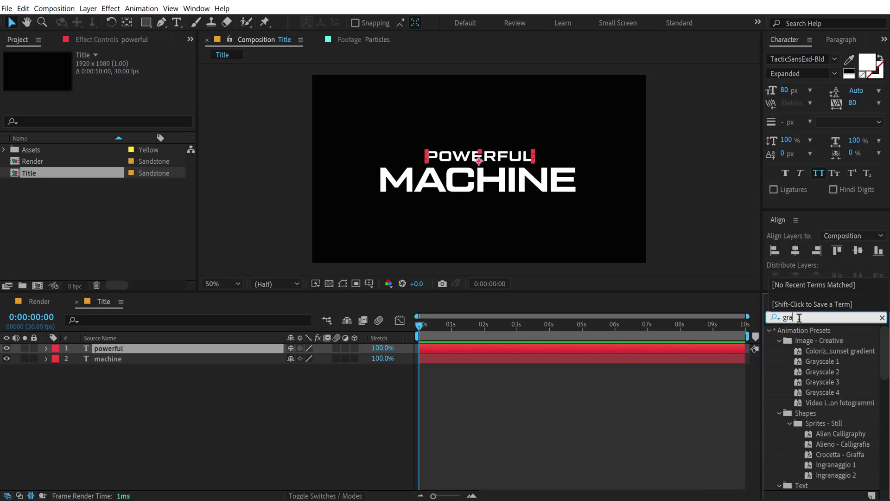
{"action": "key", "text": "BackSpace"}
{"action": "key", "text": "BackSpace"}
{"action": "key", "text": "BackSpace"}
{"action": "type", "text": "ramp"}
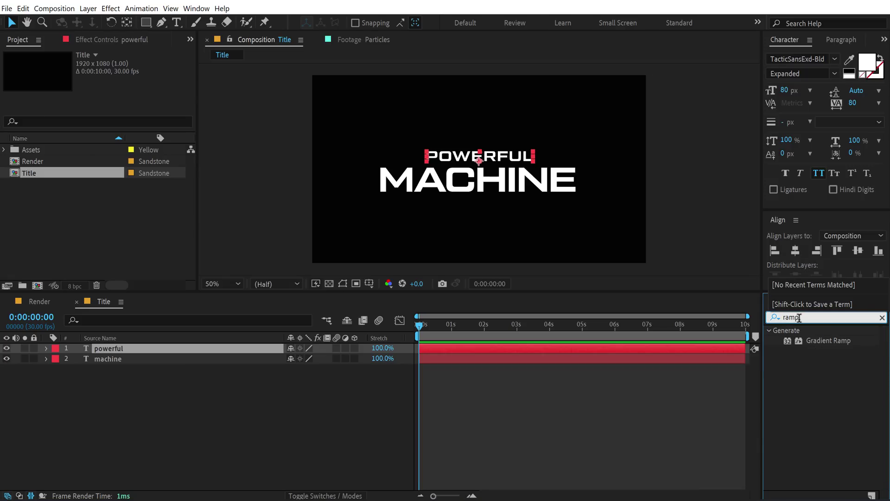
{"action": "double_click", "coordinate": [820, 339]}
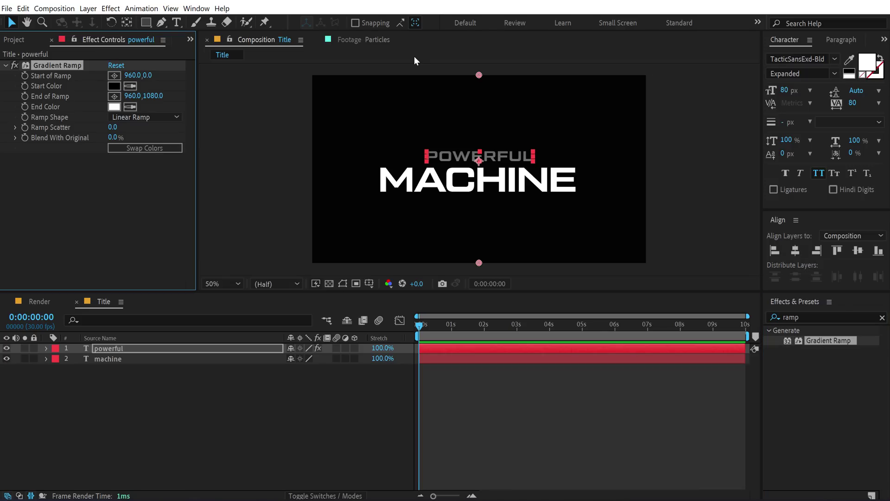
Swap the ramp colors and fit the gradient to the POWERFUL lettering, starting at 960, 460 and ending at the letters' lower edge.
{"action": "left_click", "coordinate": [169, 148]}
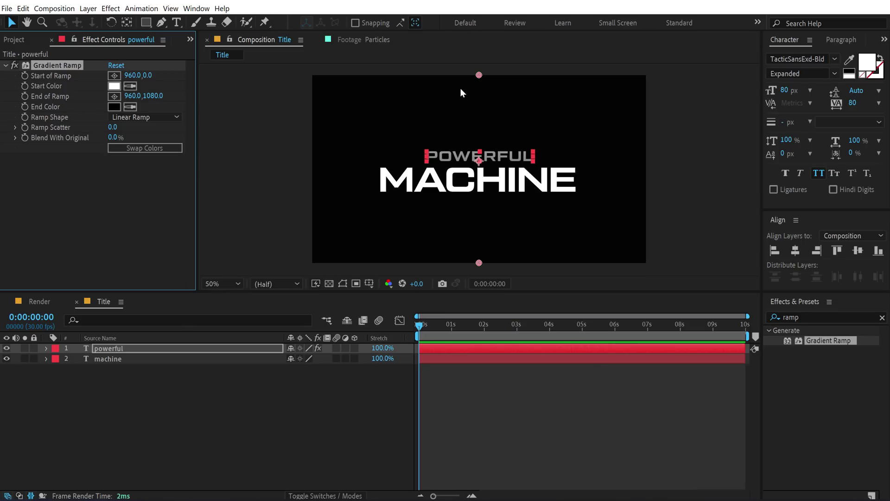
{"action": "left_click_drag", "start_coordinate": [479, 75], "coordinate": [480, 155]}
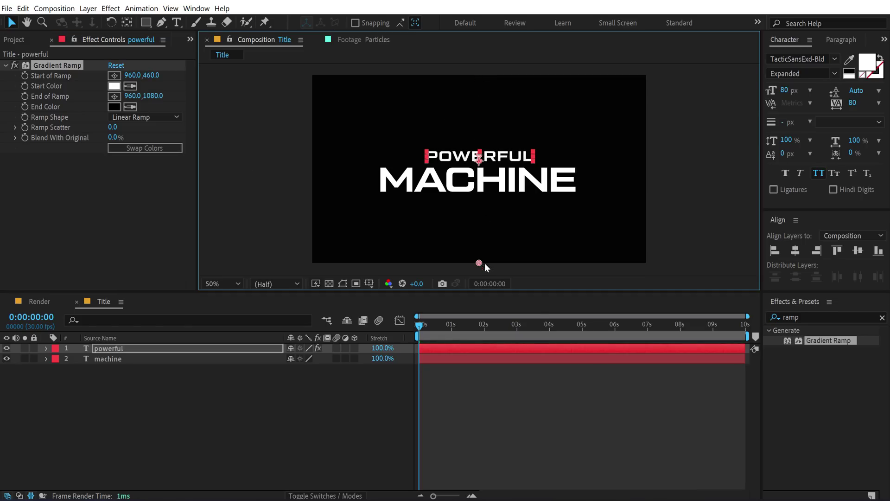
{"action": "left_click_drag", "start_coordinate": [478, 264], "coordinate": [480, 161]}
{"action": "key", "text": "/"}
{"action": "left_click", "coordinate": [288, 116]}
Copy the Gradient Ramp effect from the powerful layer onto the machine layer.
{"action": "left_click", "coordinate": [68, 118]}
{"action": "left_click", "coordinate": [57, 68]}
{"action": "left_click", "coordinate": [114, 359]}
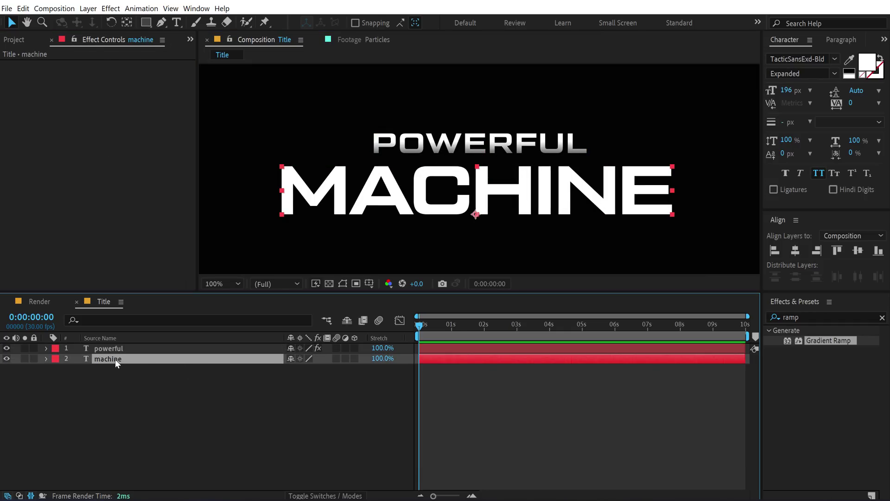
{"action": "key", "text": "ctrl+v"}
Fit the machine layer's gradient to the MACHINE lettering, starting at 960, 595 and ending at 960, 707.
{"action": "left_click_drag", "start_coordinate": [479, 162], "coordinate": [482, 227]}
{"action": "left_click_drag", "start_coordinate": [479, 141], "coordinate": [480, 190]}
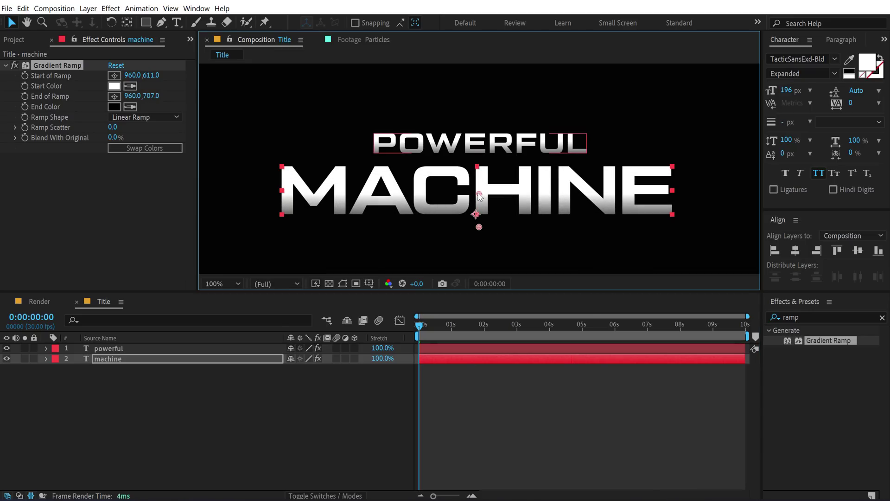
{"action": "left_click", "coordinate": [424, 208]}
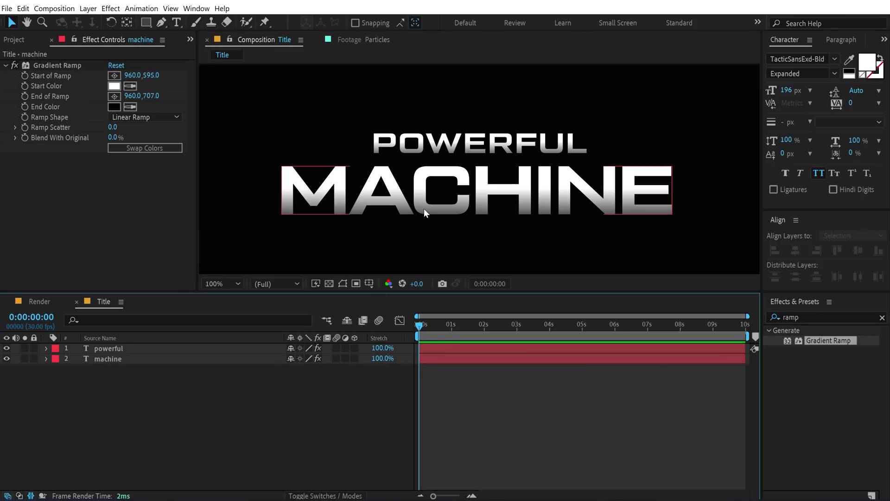
{"action": "key", "text": "comma"}
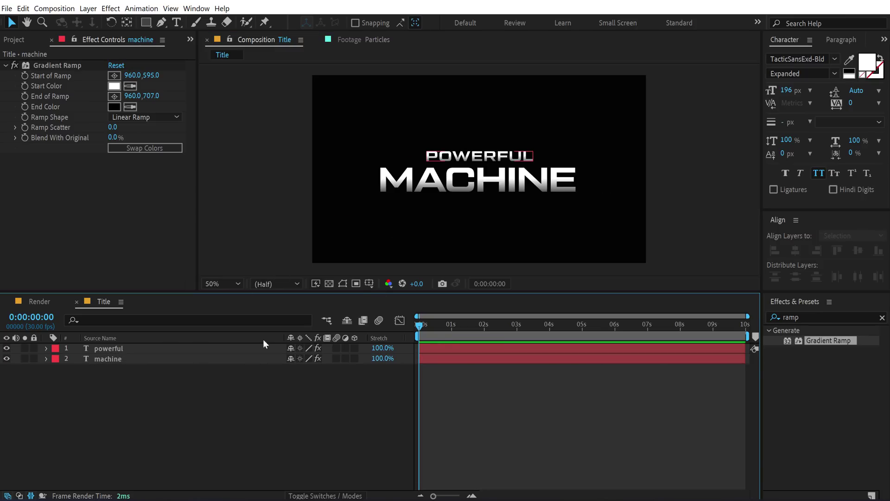
Add a Bevel and Emboss layer style to the machine text layer.
{"action": "key", "text": "period"}
{"action": "key", "text": "h"}
{"action": "left_click_drag", "start_coordinate": [421, 192], "coordinate": [450, 158]}
{"action": "key", "text": "v"}
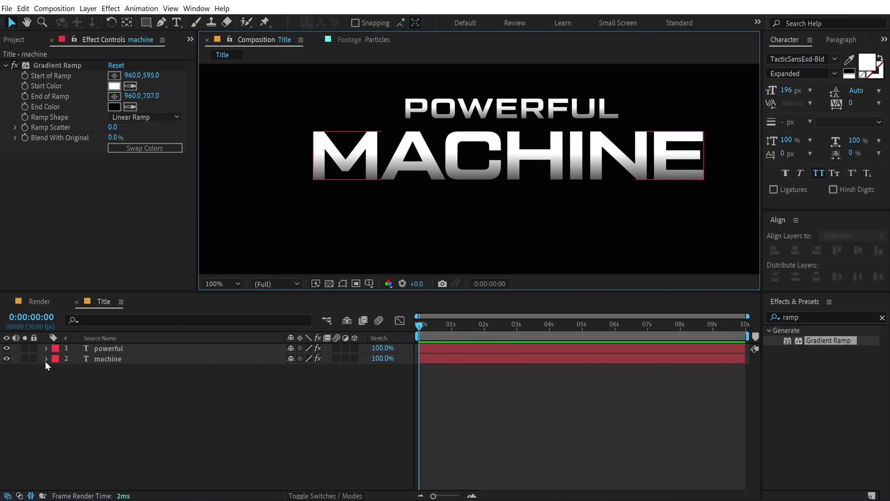
{"action": "left_click", "coordinate": [111, 359]}
{"action": "right_click", "coordinate": [112, 358]}
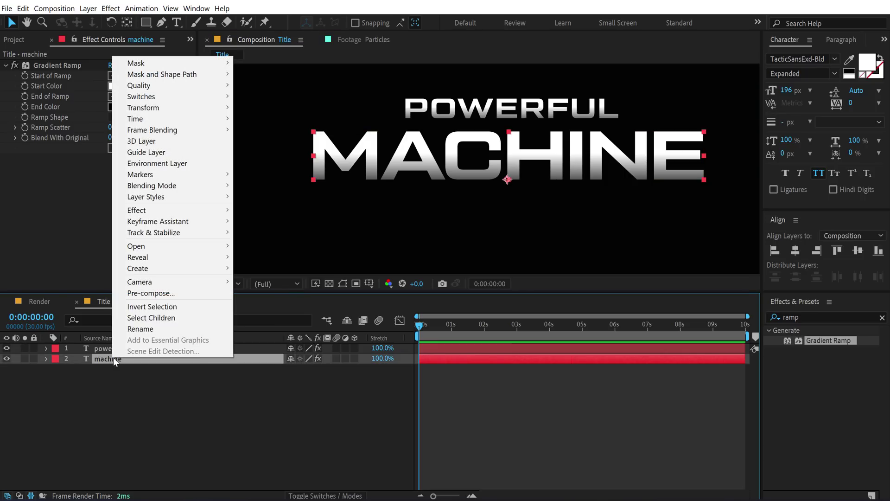
{"action": "mouse_move", "coordinate": [226, 203]}
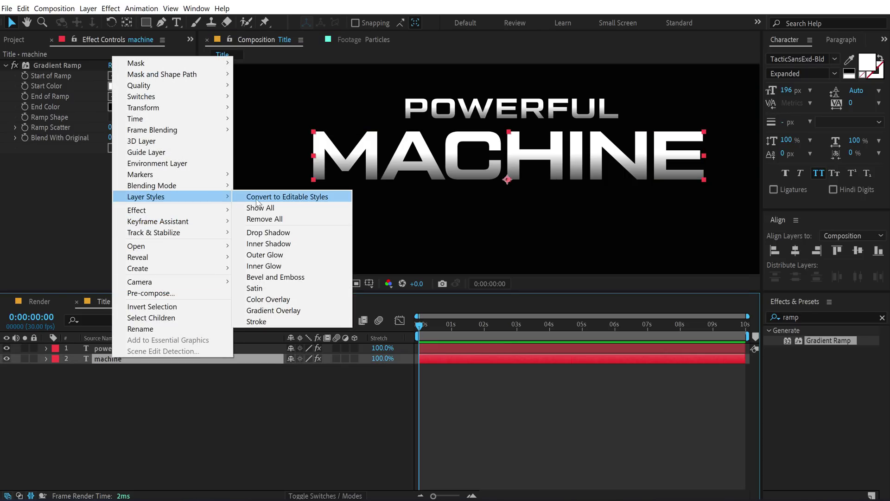
{"action": "left_click", "coordinate": [274, 277]}
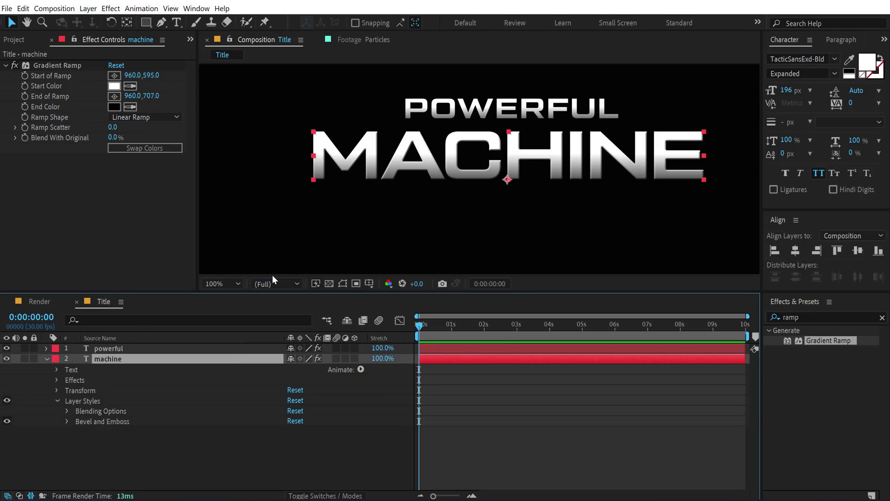
Set the machine layer's Bevel and Emboss style to Emboss and its technique to Chisel Hard.
{"action": "left_click", "coordinate": [67, 422]}
{"action": "scroll", "coordinate": [163, 410], "scroll_direction": "down", "scroll_amount": 3}
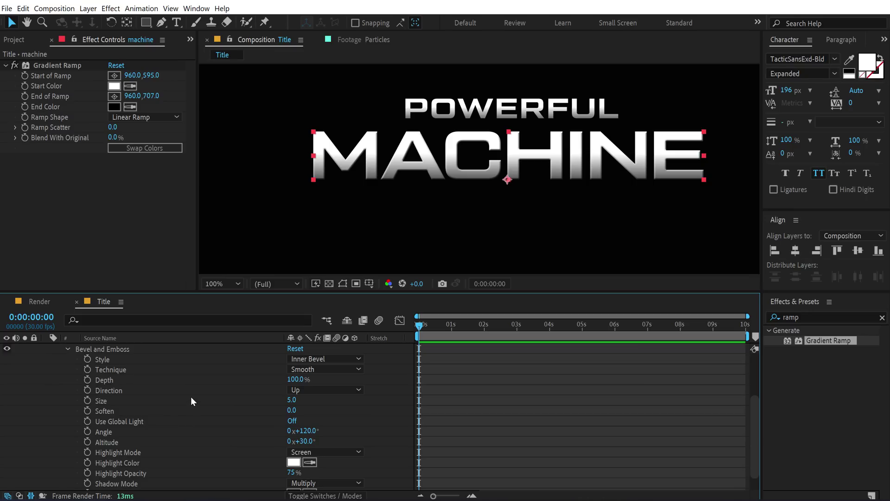
{"action": "left_click", "coordinate": [308, 359]}
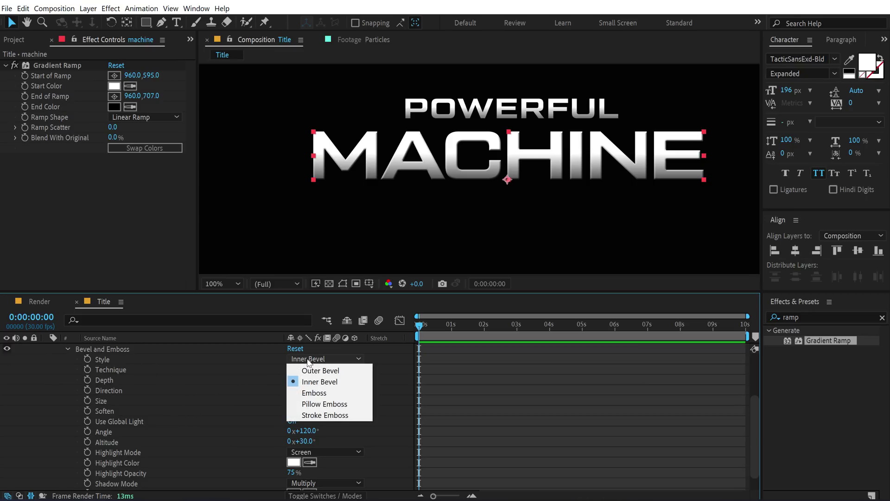
{"action": "left_click", "coordinate": [314, 393]}
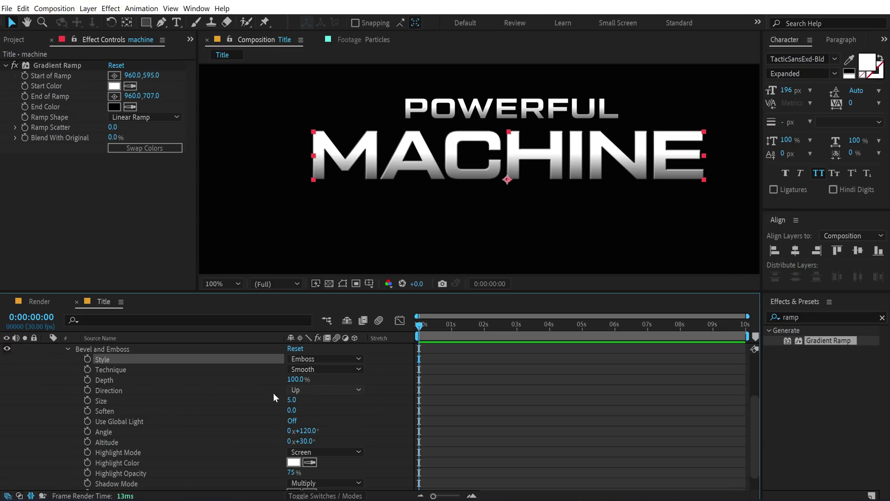
{"action": "left_click", "coordinate": [310, 369]}
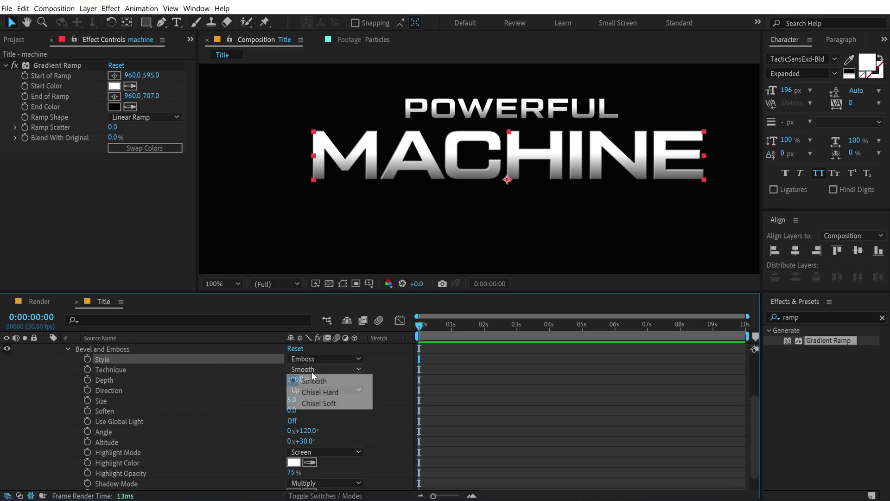
{"action": "left_click", "coordinate": [335, 393]}
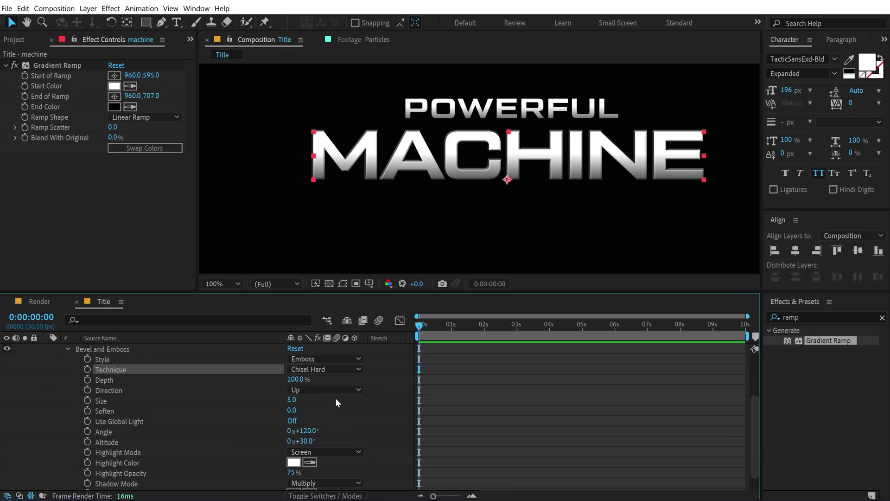
Set the size of the machine layer's Bevel and Emboss to 3.0, judging the letter edges up close.
{"action": "scroll", "coordinate": [447, 166], "scroll_direction": "up", "scroll_amount": 2}
{"action": "scroll", "coordinate": [483, 232], "scroll_direction": "down", "scroll_amount": 2}
{"action": "scroll", "coordinate": [479, 201], "scroll_direction": "up", "scroll_amount": 1}
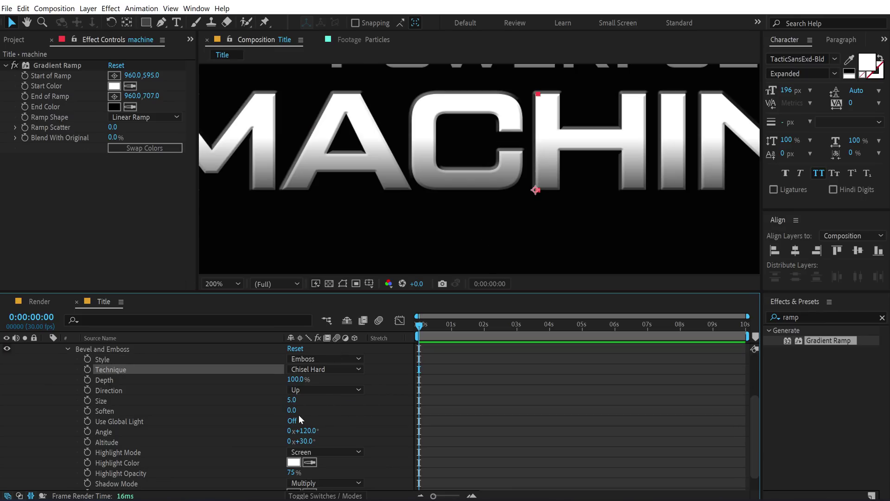
{"action": "left_click", "coordinate": [289, 400]}
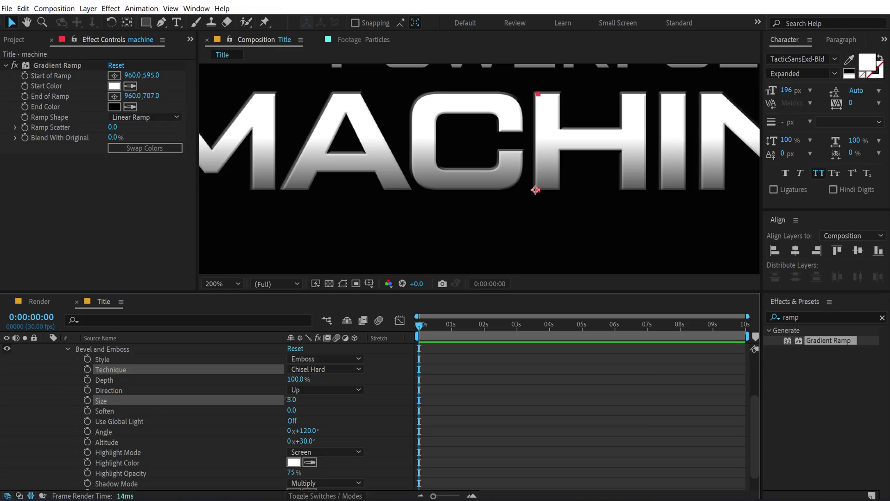
{"action": "left_click_drag", "start_coordinate": [289, 400], "coordinate": [297, 401]}
Copy the machine layer's layer styles onto the powerful layer and collapse the machine layer's properties.
{"action": "scroll", "coordinate": [100, 364], "scroll_direction": "up", "scroll_amount": 3}
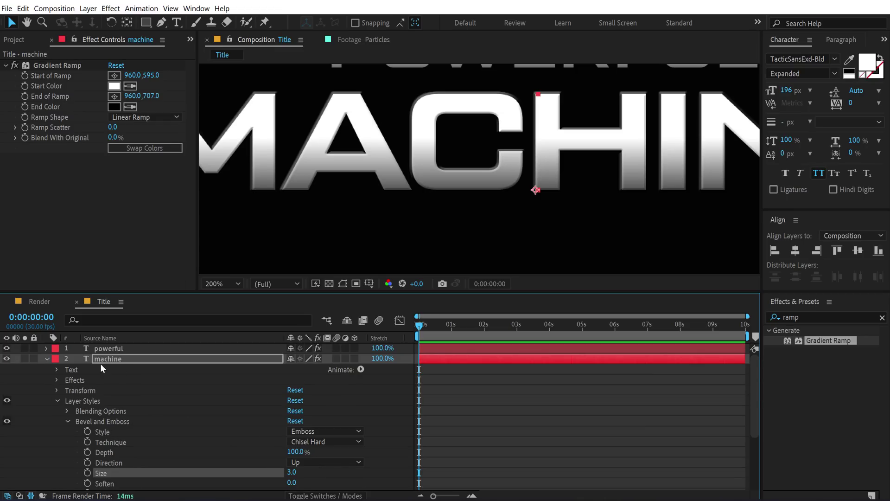
{"action": "left_click", "coordinate": [82, 400]}
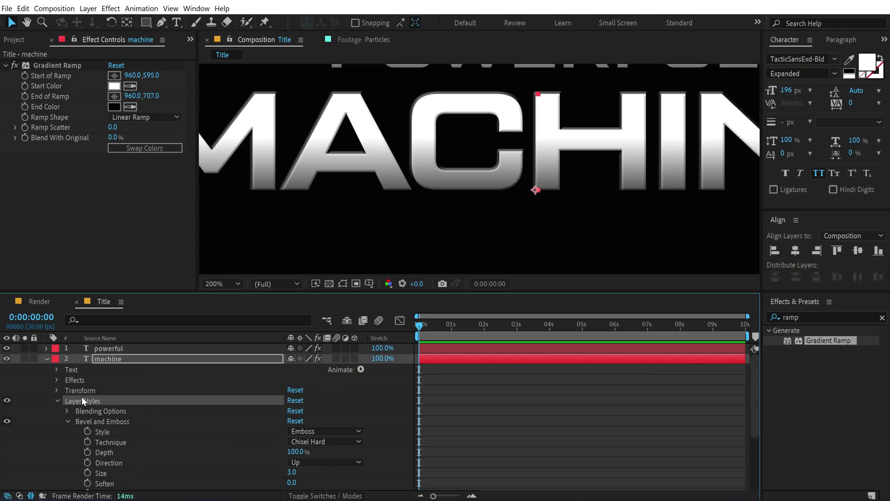
{"action": "left_click", "coordinate": [127, 347]}
{"action": "left_click_drag", "start_coordinate": [433, 174], "coordinate": [442, 222]}
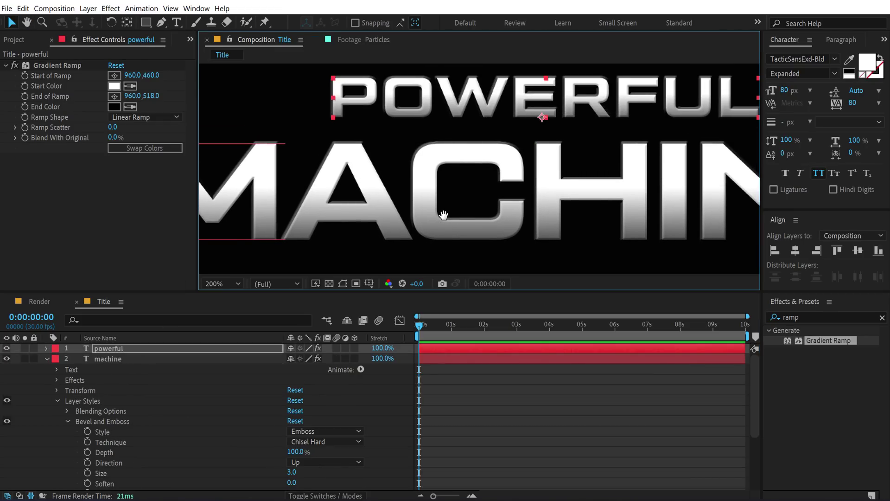
{"action": "key", "text": "slash"}
{"action": "key", "text": "F2"}
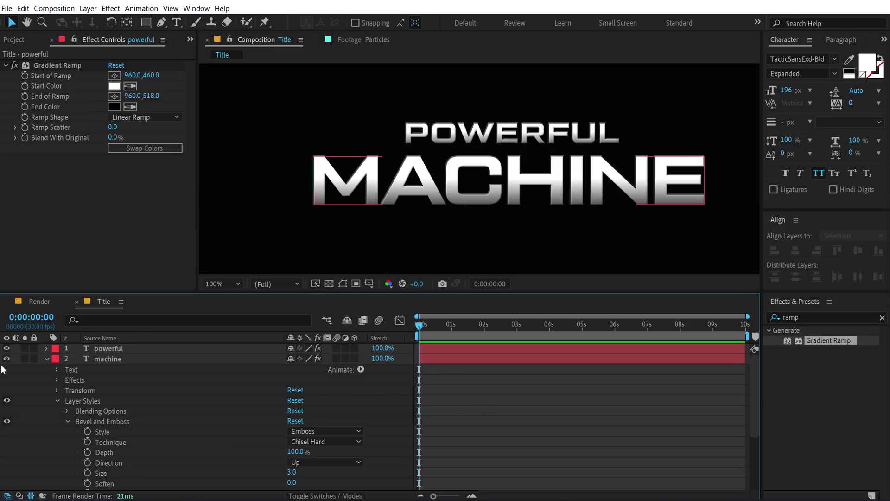
{"action": "left_click", "coordinate": [47, 359]}
{"action": "key", "text": "comma"}
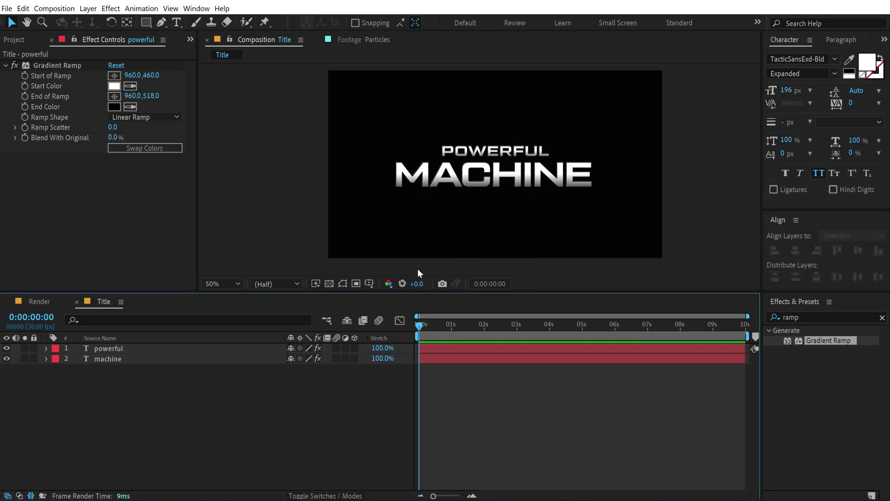
Create a new adjustment layer above the text layers and rename it Shatter.
{"action": "right_click", "coordinate": [165, 419]}
{"action": "mouse_move", "coordinate": [258, 300]}
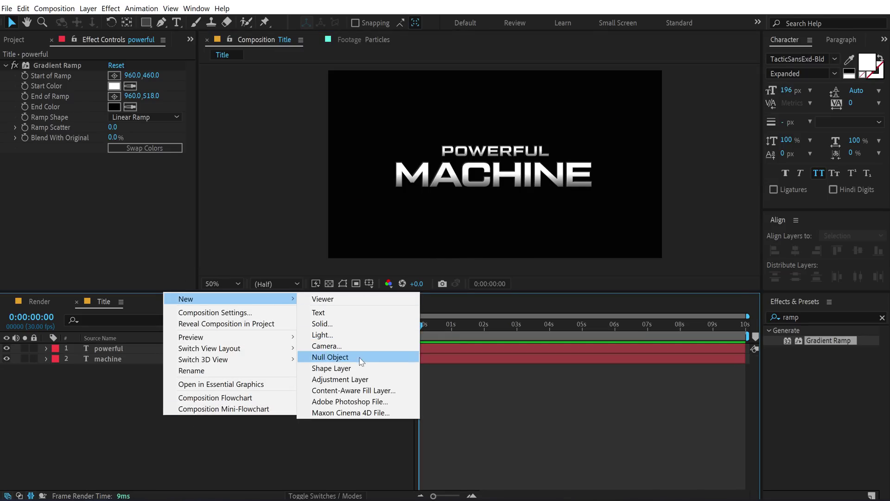
{"action": "left_click", "coordinate": [357, 381]}
{"action": "key", "text": "Return"}
{"action": "type", "text": "Shatter"}
{"action": "key", "text": "Return"}
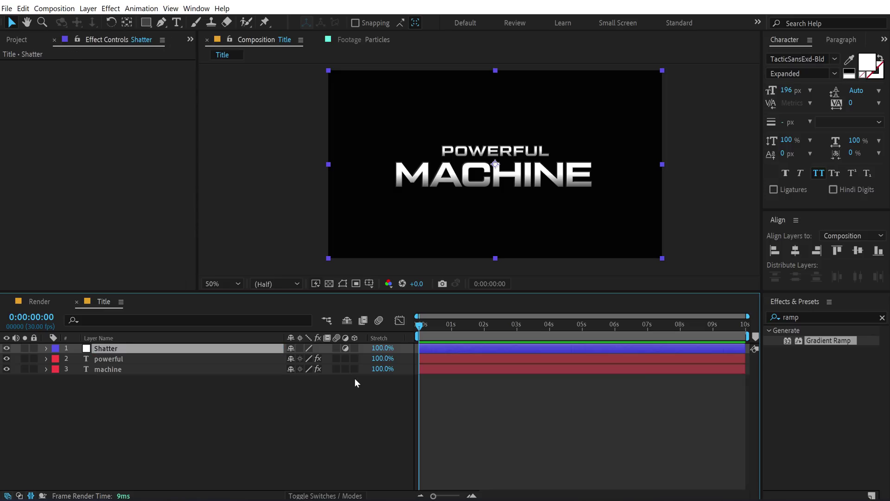
Find the Shatter simulation effect and apply it to the Shatter adjustment layer.
{"action": "left_click", "coordinate": [791, 318]}
{"action": "type", "text": "sha"}
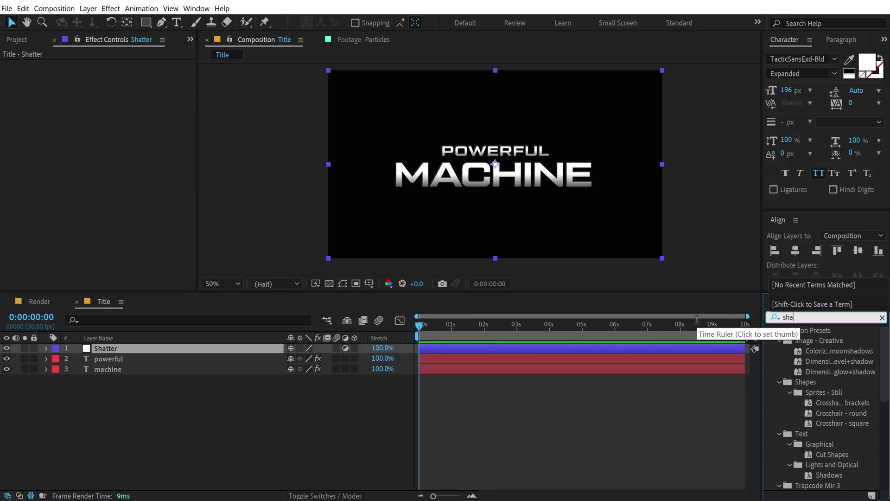
{"action": "type", "text": "tt"}
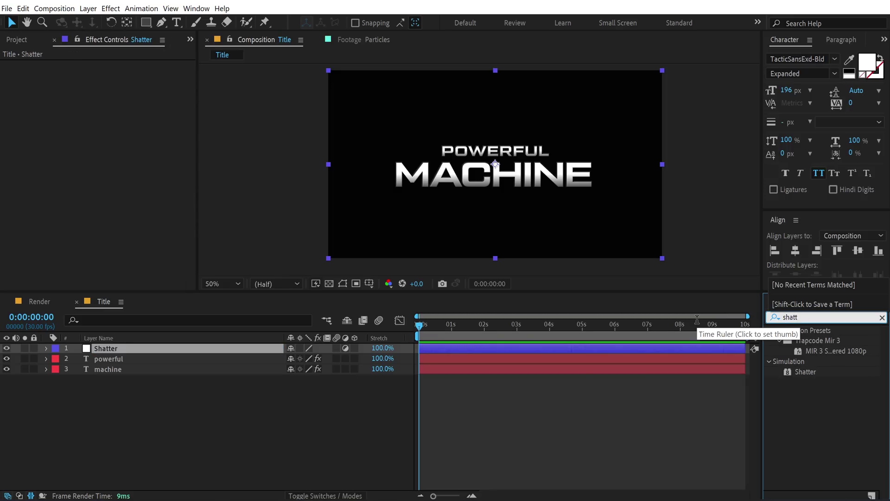
{"action": "left_click_drag", "start_coordinate": [805, 372], "coordinate": [145, 350]}
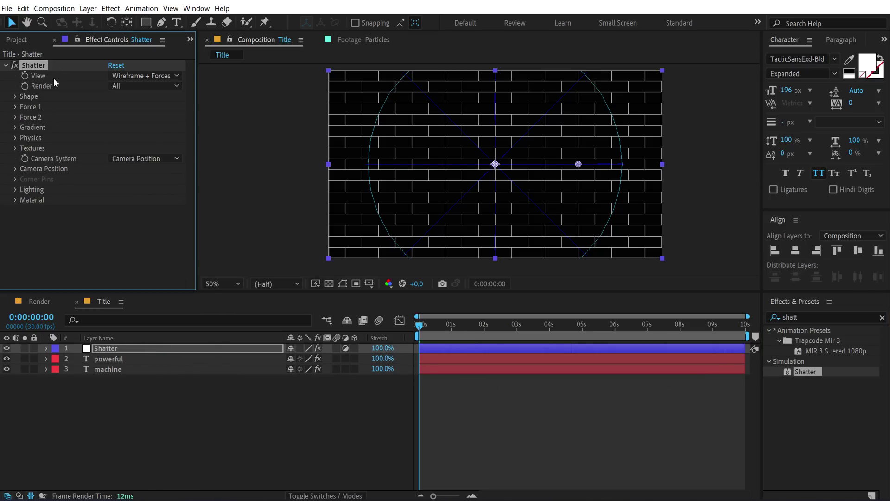
Set the Shatter effect's view to Rendered and preview the text breaking apart up to frame 3.
{"action": "left_click", "coordinate": [128, 76]}
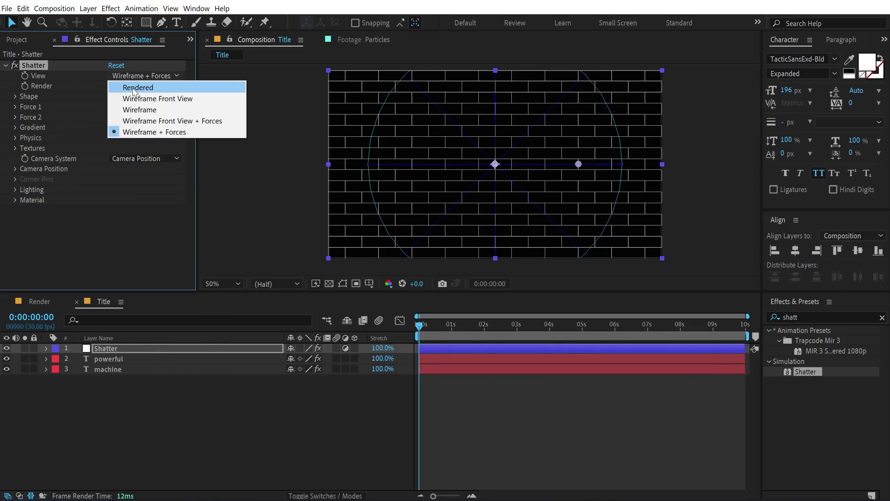
{"action": "left_click", "coordinate": [136, 88]}
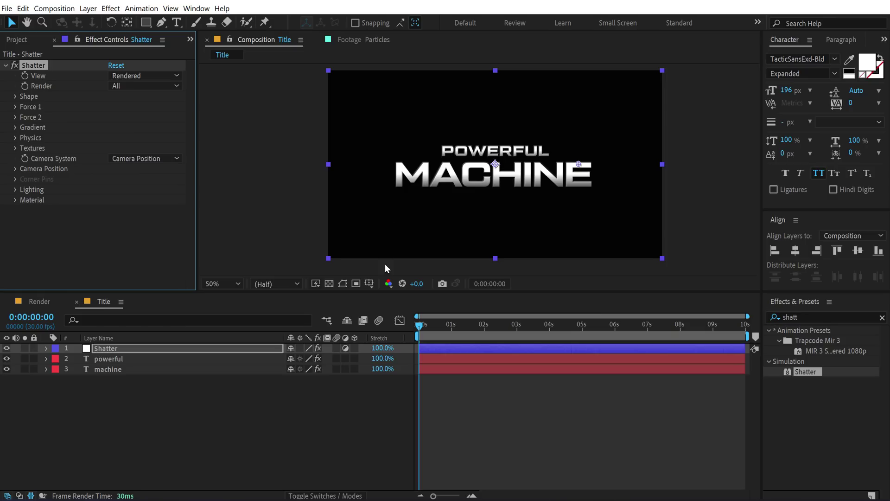
{"action": "key", "text": "space"}
{"action": "key", "text": "space"}
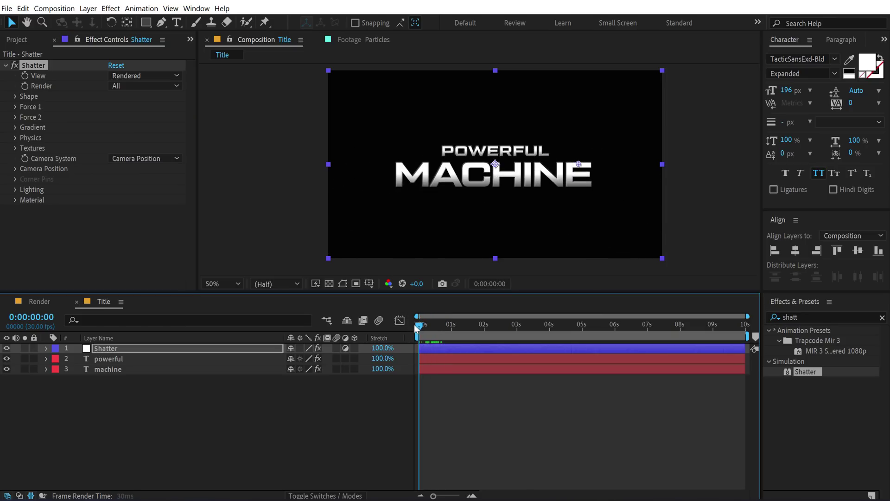
{"action": "left_click_drag", "start_coordinate": [417, 329], "coordinate": [422, 328]}
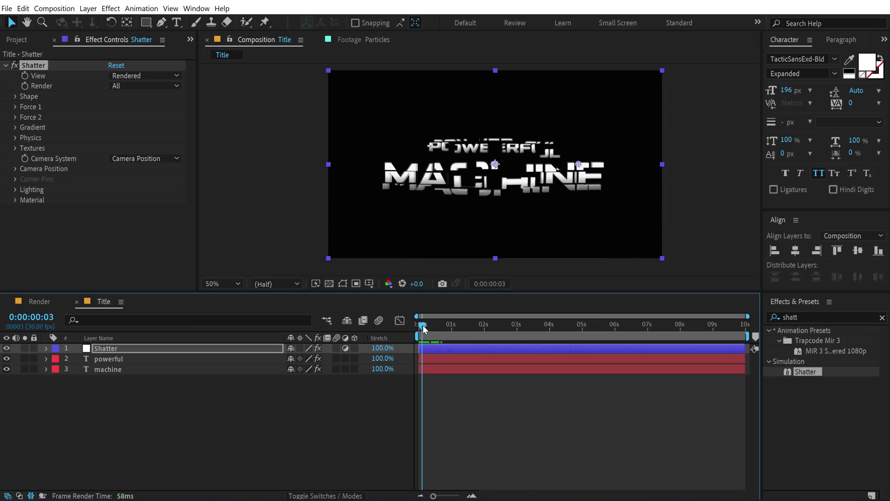
Change the Shatter effect's shape pattern to Glass.
{"action": "left_click", "coordinate": [16, 97]}
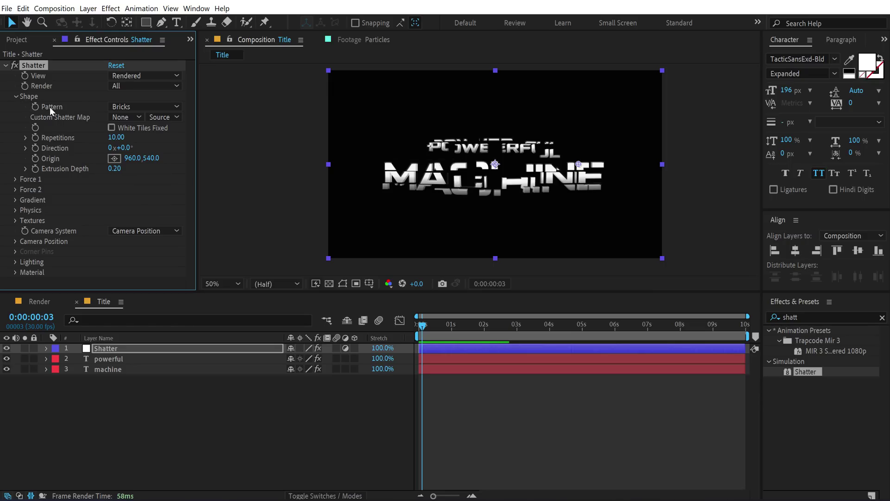
{"action": "left_click", "coordinate": [132, 109]}
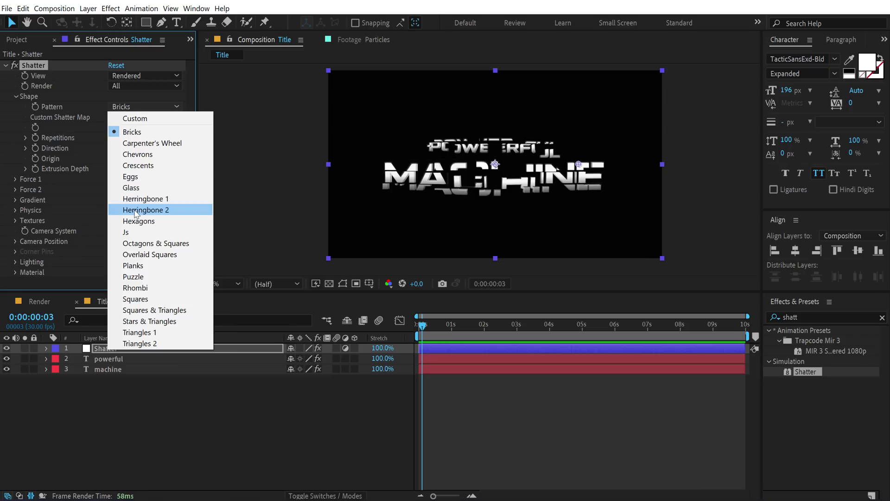
{"action": "left_click", "coordinate": [137, 188]}
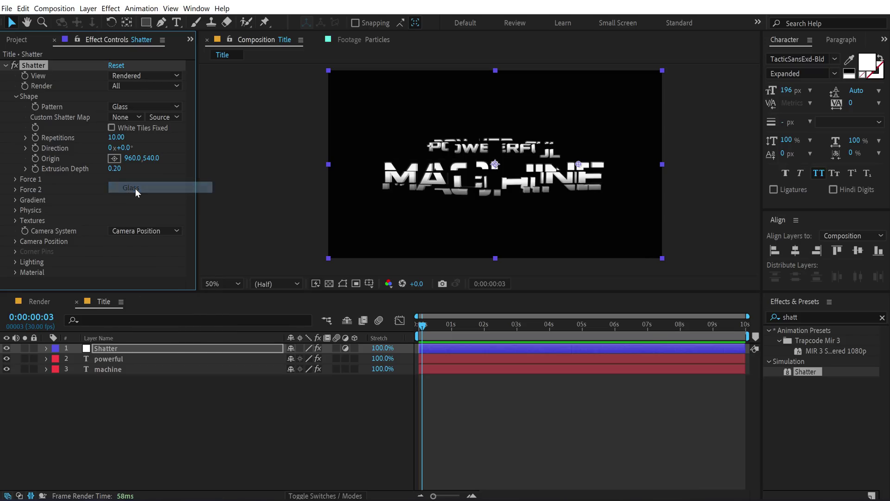
{"action": "key", "text": "F2"}
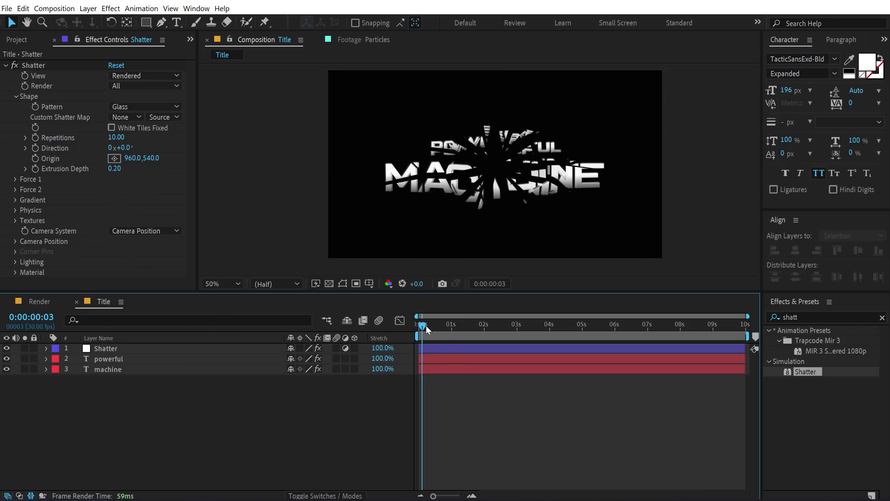
Preview the glass shatter over the opening frames and park the current time at 0:00:00:02.
{"action": "left_click_drag", "start_coordinate": [423, 324], "coordinate": [414, 324]}
{"action": "scroll", "coordinate": [453, 388], "scroll_direction": "up", "scroll_amount": 1}
{"action": "left_click_drag", "start_coordinate": [507, 494], "coordinate": [333, 482]}
{"action": "key", "text": "space"}
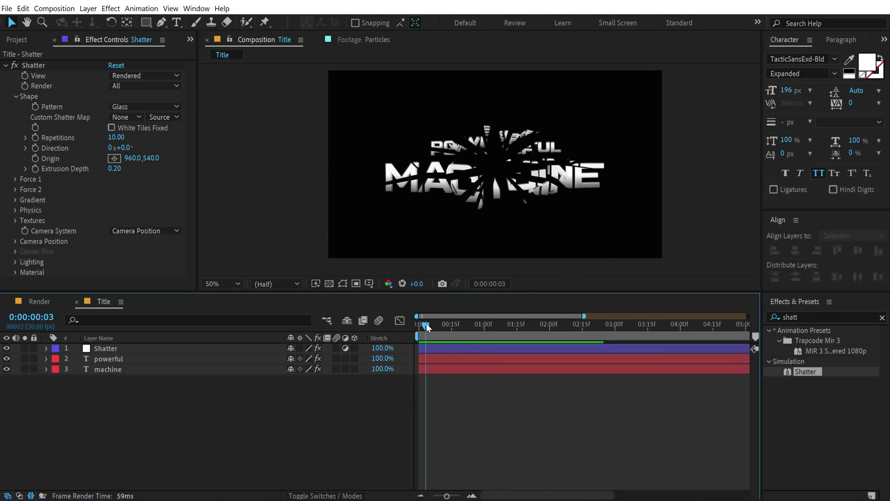
{"action": "key", "text": "space"}
{"action": "left_click", "coordinate": [424, 325]}
{"action": "left_click_drag", "start_coordinate": [425, 325], "coordinate": [423, 326]}
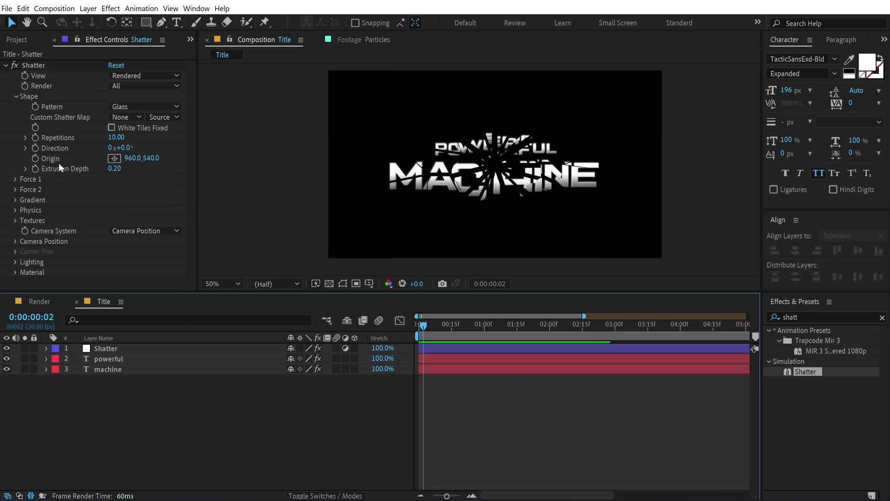
Set the Shatter shape's repetitions to 50 and check the finer fragments around the opening frames.
{"action": "left_click", "coordinate": [117, 138]}
{"action": "type", "text": "50"}
{"action": "key", "text": "Return"}
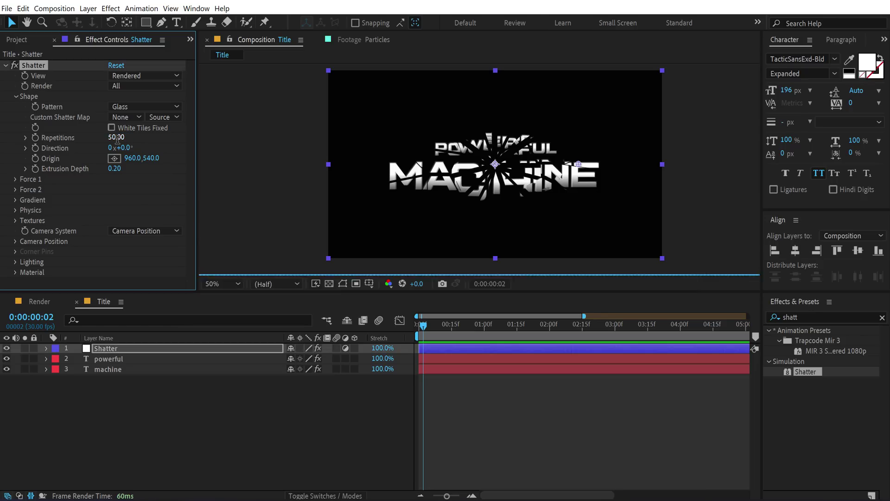
{"action": "mouse_move", "coordinate": [424, 327]}
{"action": "left_mouse_down"}
{"action": "mouse_move", "coordinate": [434, 325]}
{"action": "mouse_move", "coordinate": [426, 327]}
{"action": "left_mouse_up"}
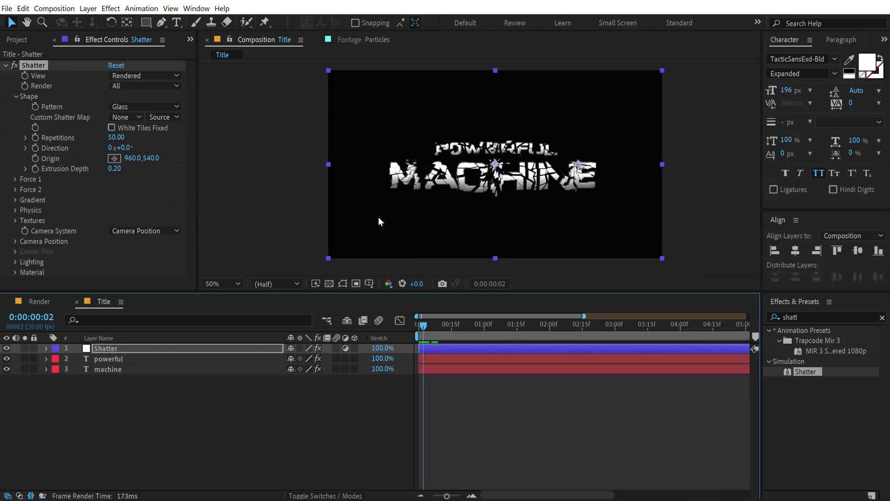
Set the strength of Shatter's Force 1 to -0.20 and preview the break-up to 0:00:00:10.
{"action": "left_click", "coordinate": [15, 180]}
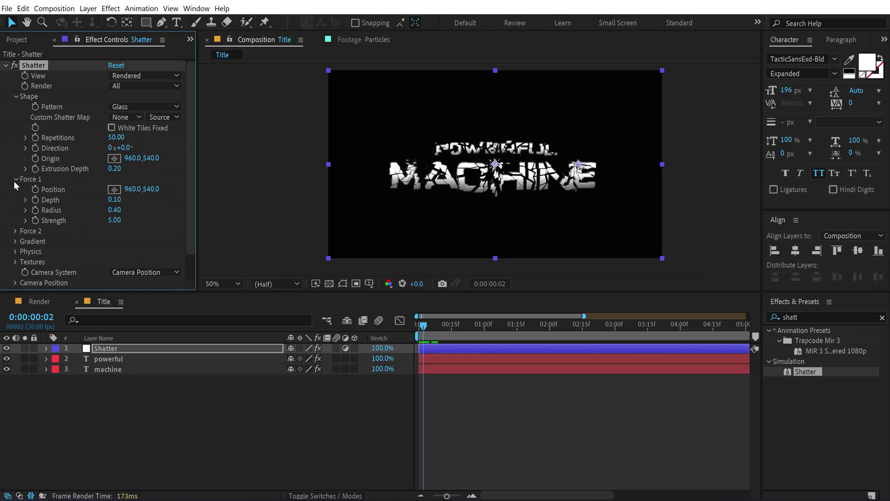
{"action": "left_click", "coordinate": [114, 221]}
{"action": "key", "text": "BackSpace"}
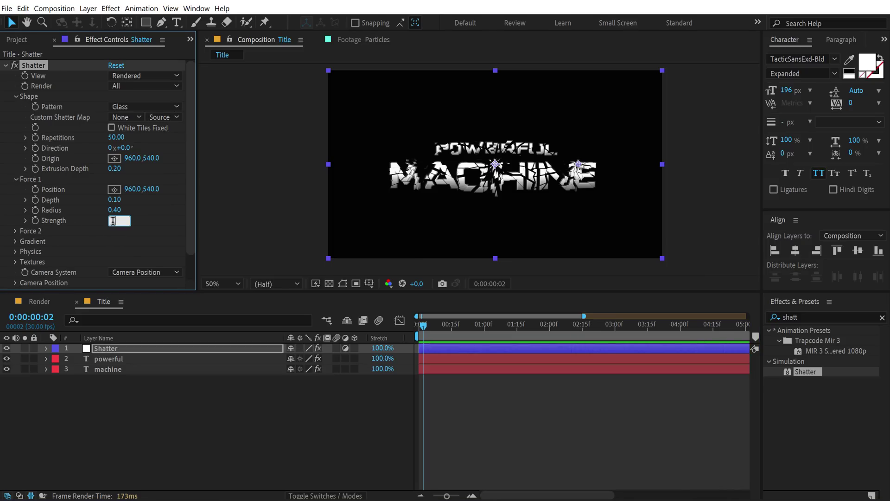
{"action": "type", "text": "-.2"}
{"action": "key", "text": "Return"}
{"action": "left_click_drag", "start_coordinate": [423, 330], "coordinate": [441, 331]}
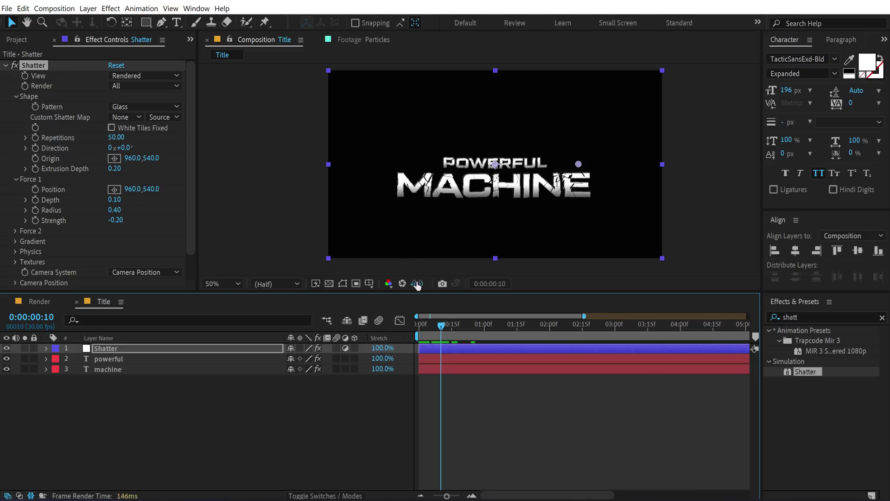
Set the randomness in Shatter's Physics settings to 0.70 and preview the break-up around 0:00:00:09.
{"action": "left_click", "coordinate": [16, 97]}
{"action": "left_click", "coordinate": [15, 107]}
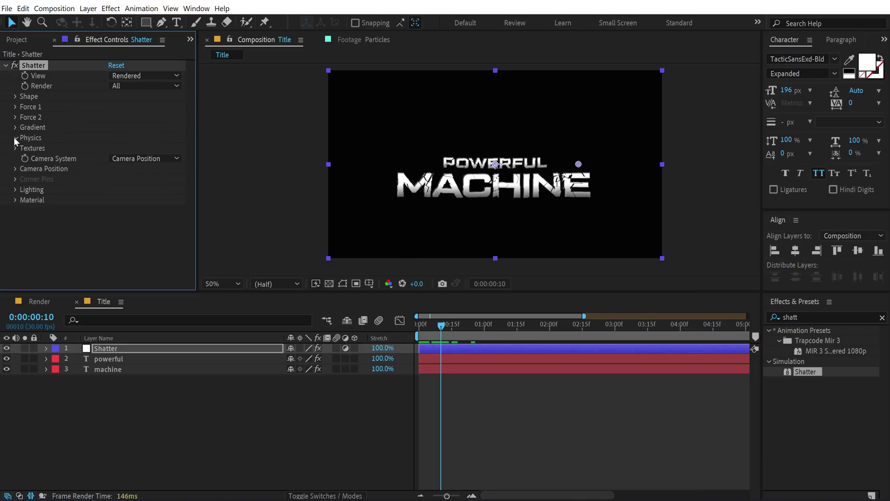
{"action": "left_click", "coordinate": [16, 138]}
{"action": "left_click", "coordinate": [114, 169]}
{"action": "type", "text": "0.1"}
{"action": "key", "text": "BackSpace"}
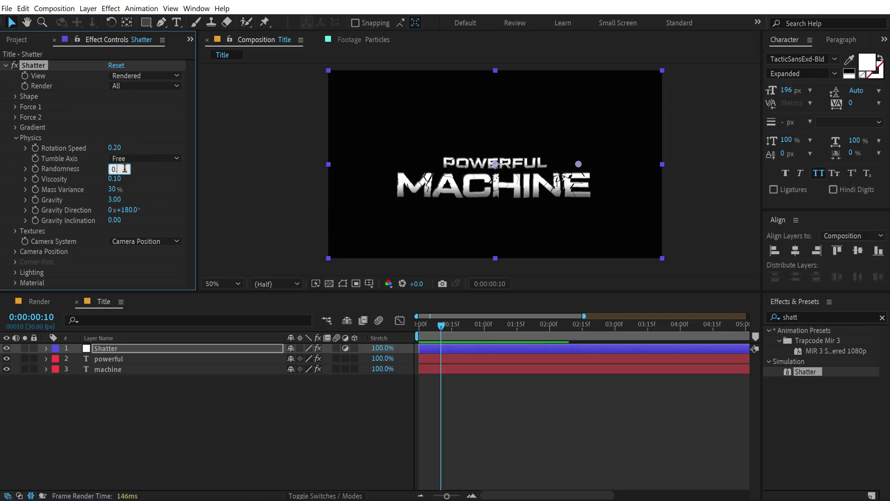
{"action": "type", "text": "7"}
{"action": "left_click", "coordinate": [137, 178]}
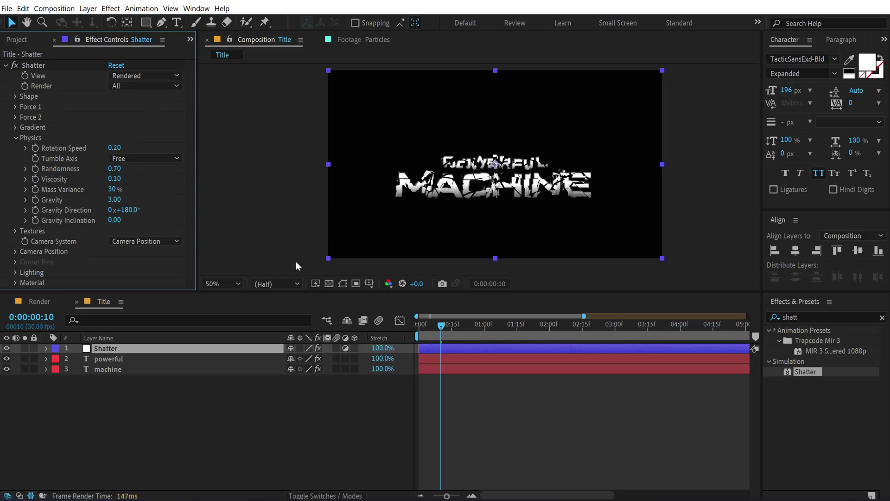
{"action": "mouse_move", "coordinate": [431, 329]}
{"action": "left_mouse_down"}
{"action": "mouse_move", "coordinate": [421, 325]}
{"action": "mouse_move", "coordinate": [439, 326]}
{"action": "left_mouse_up"}
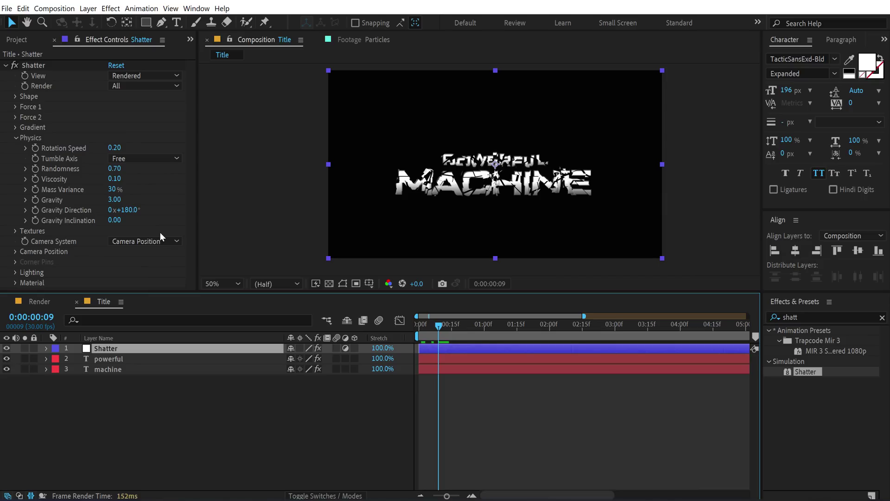
Set Shatter's gravity to 8.50 and preview the falling pieces over the opening frames.
{"action": "left_click", "coordinate": [115, 200]}
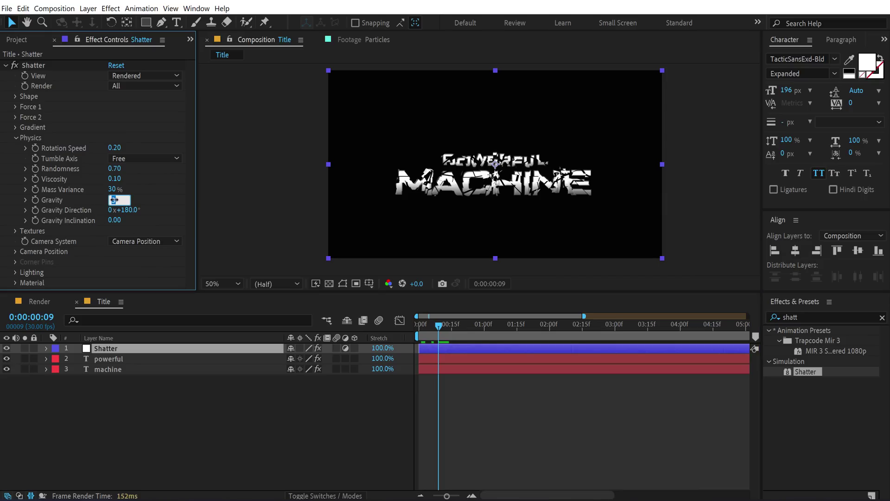
{"action": "type", "text": "8.5"}
{"action": "left_click", "coordinate": [160, 207]}
{"action": "mouse_move", "coordinate": [431, 327]}
{"action": "left_mouse_down"}
{"action": "mouse_move", "coordinate": [420, 325]}
{"action": "mouse_move", "coordinate": [436, 325]}
{"action": "mouse_move", "coordinate": [428, 324]}
{"action": "left_mouse_up"}
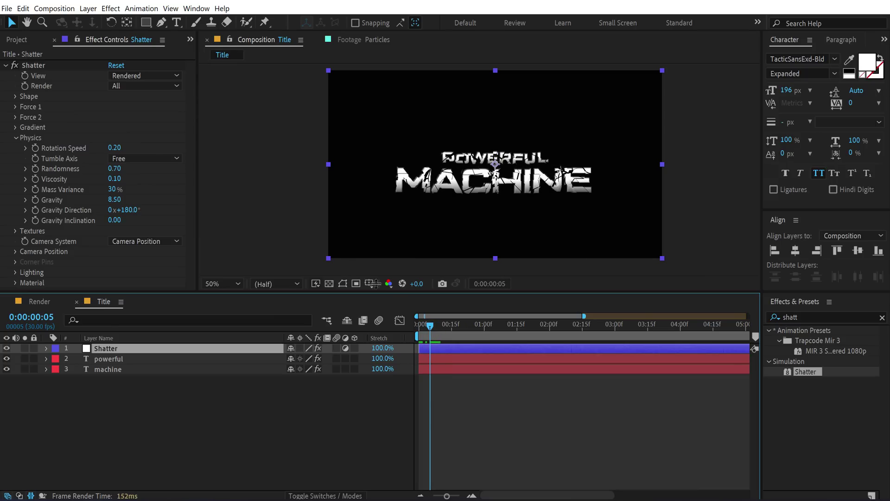
Set Shatter's gravity inclination to 90, play the shatter from the start and stop at 0:00:00:18.
{"action": "left_click", "coordinate": [115, 221]}
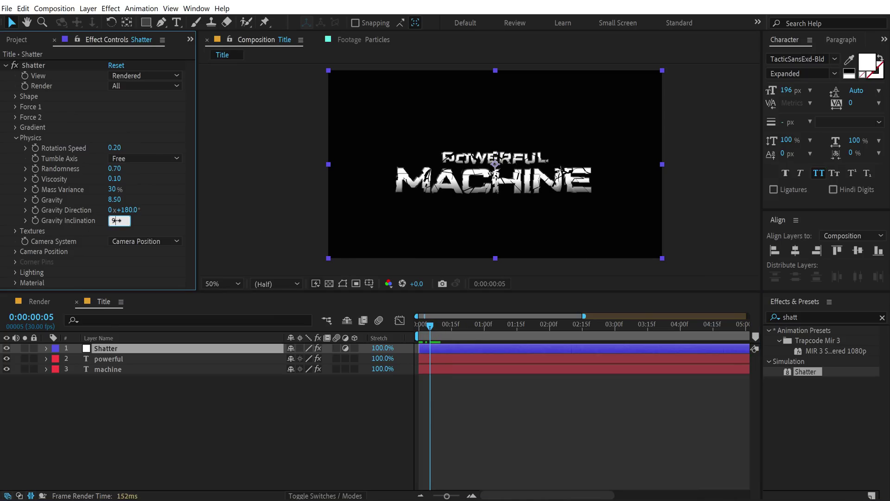
{"action": "left_click_drag", "start_coordinate": [461, 326], "coordinate": [419, 333]}
{"action": "key", "text": "space"}
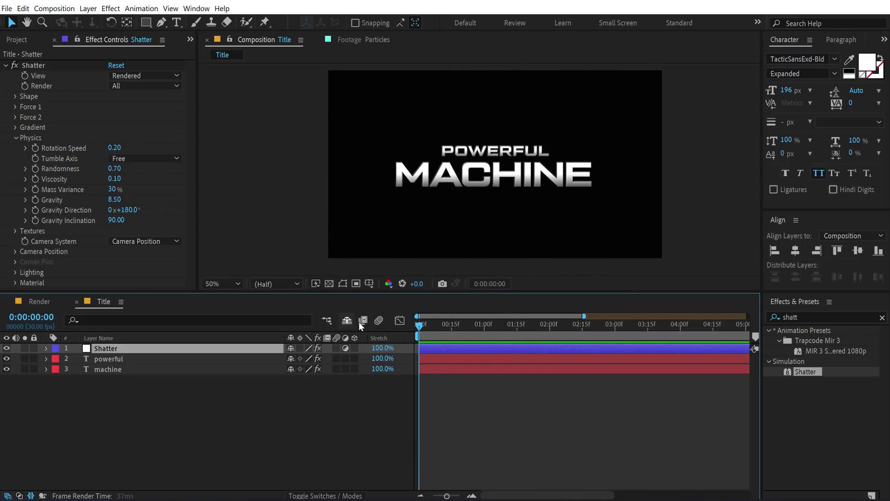
{"action": "left_click_drag", "start_coordinate": [495, 330], "coordinate": [458, 327]}
{"action": "left_click", "coordinate": [15, 138]}
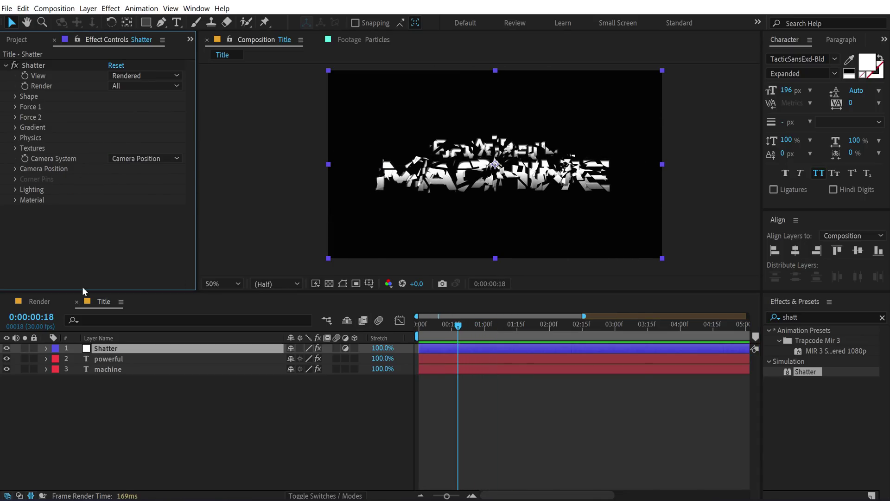
Switch to the Render composition, show the project files and clear the effects search.
{"action": "left_click", "coordinate": [39, 301]}
{"action": "left_click", "coordinate": [18, 39]}
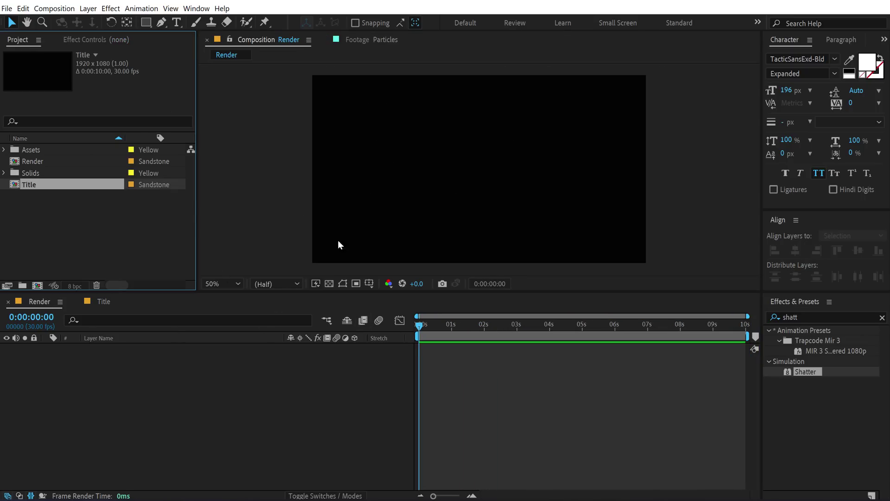
{"action": "left_click", "coordinate": [882, 317]}
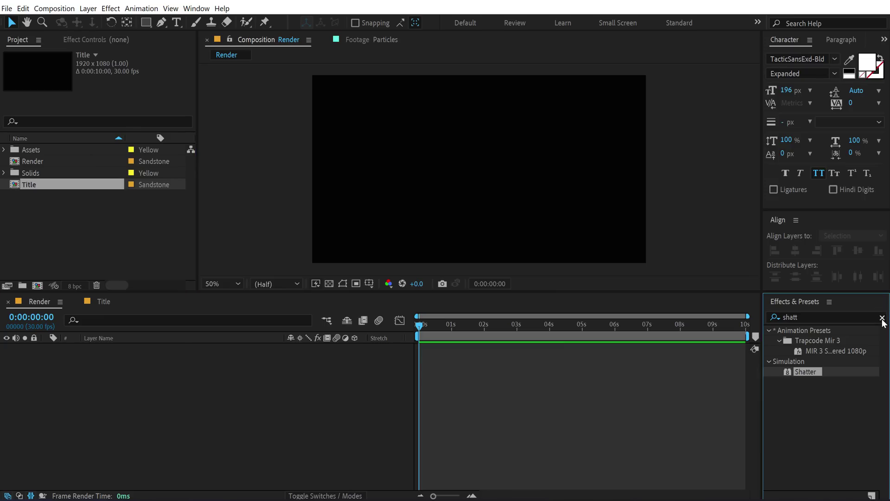
Add the BG image from the Assets folder to the Render composition and make it a 3D layer.
{"action": "left_click", "coordinate": [96, 240]}
{"action": "left_click", "coordinate": [3, 151]}
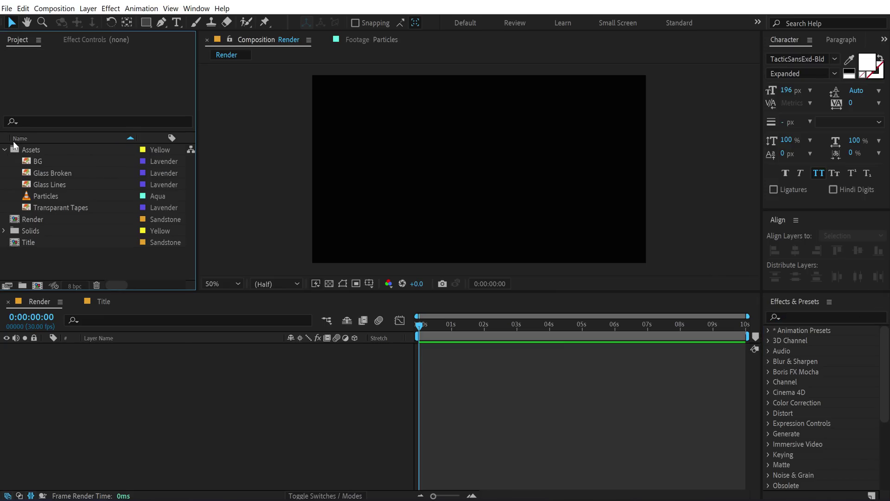
{"action": "left_click_drag", "start_coordinate": [38, 162], "coordinate": [139, 367]}
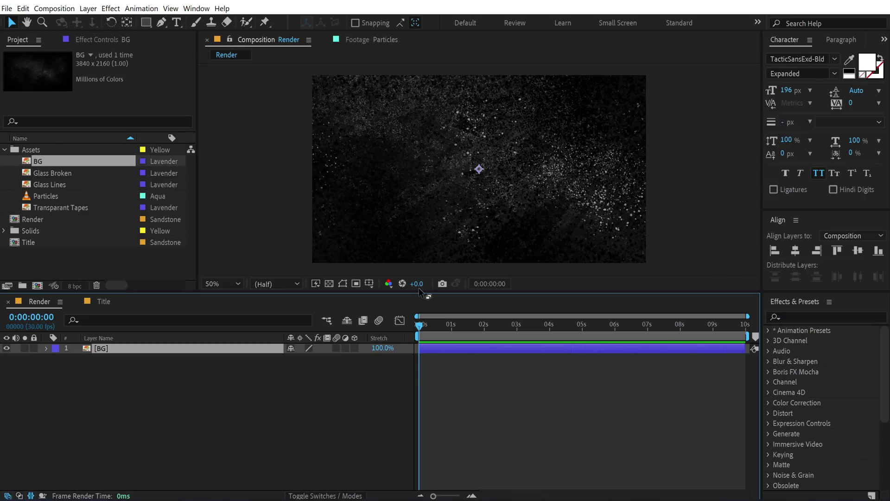
{"action": "left_click", "coordinate": [355, 348]}
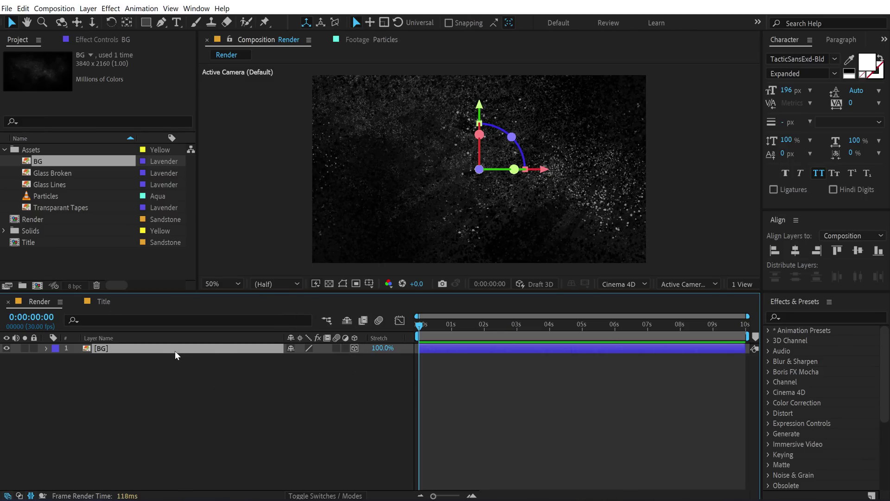
Create a two-node camera with the 35mm preset in the Render composition.
{"action": "right_click", "coordinate": [187, 401]}
{"action": "mouse_move", "coordinate": [281, 284]}
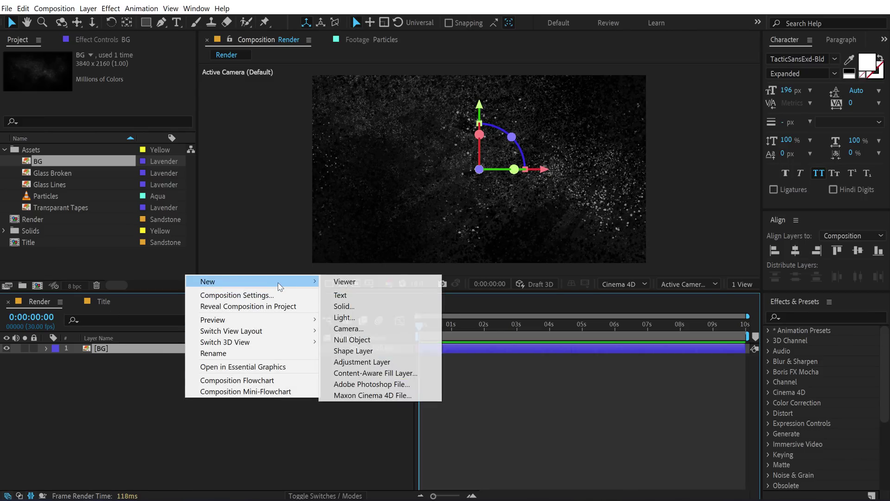
{"action": "left_click", "coordinate": [349, 329]}
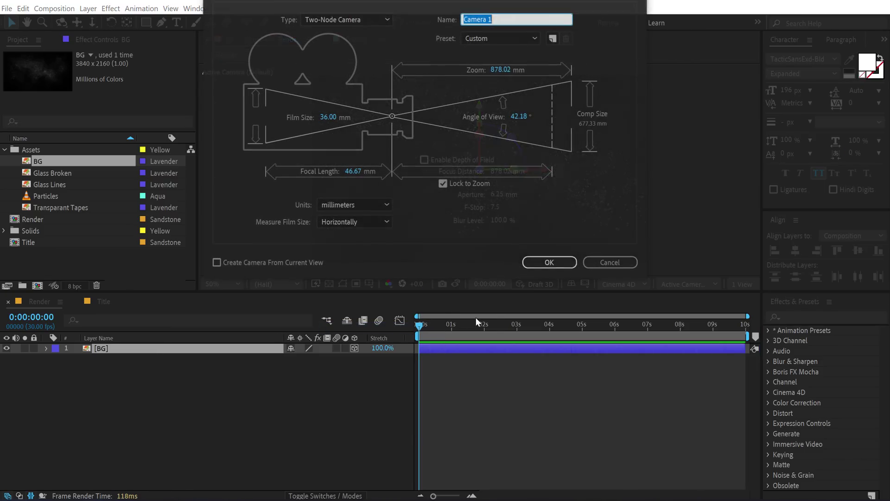
{"action": "left_click", "coordinate": [512, 103]}
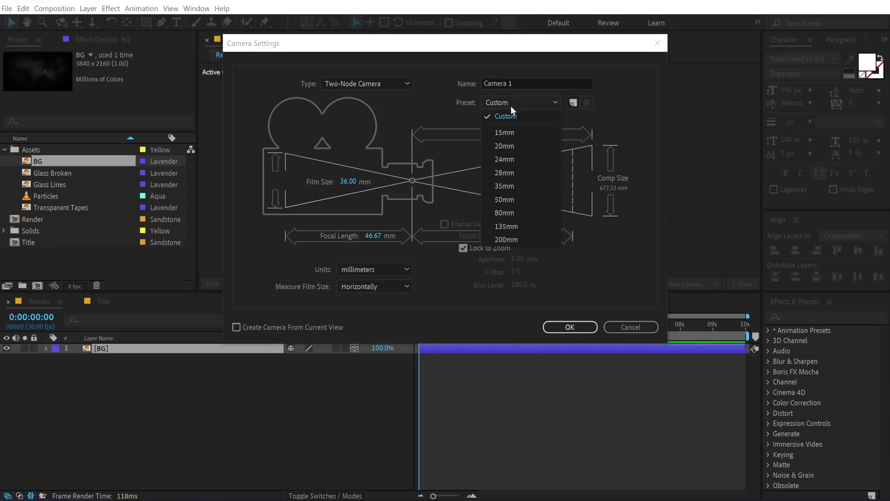
{"action": "left_click", "coordinate": [509, 186]}
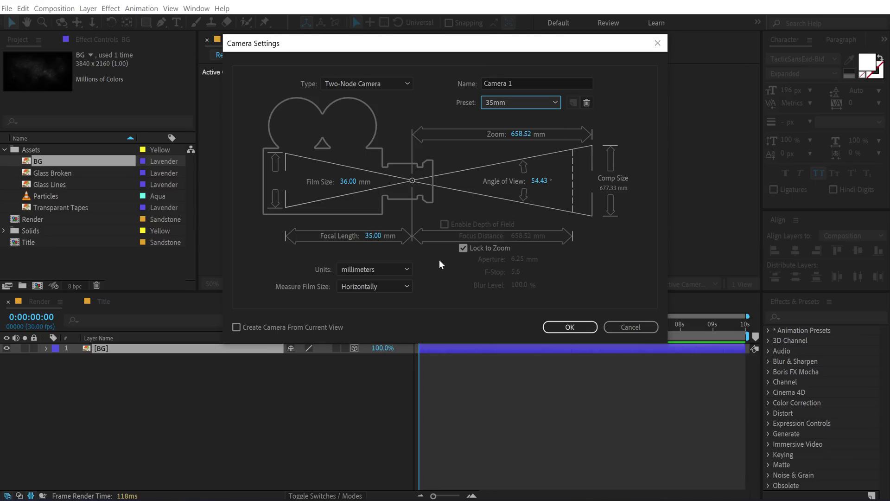
{"action": "left_click", "coordinate": [570, 327]}
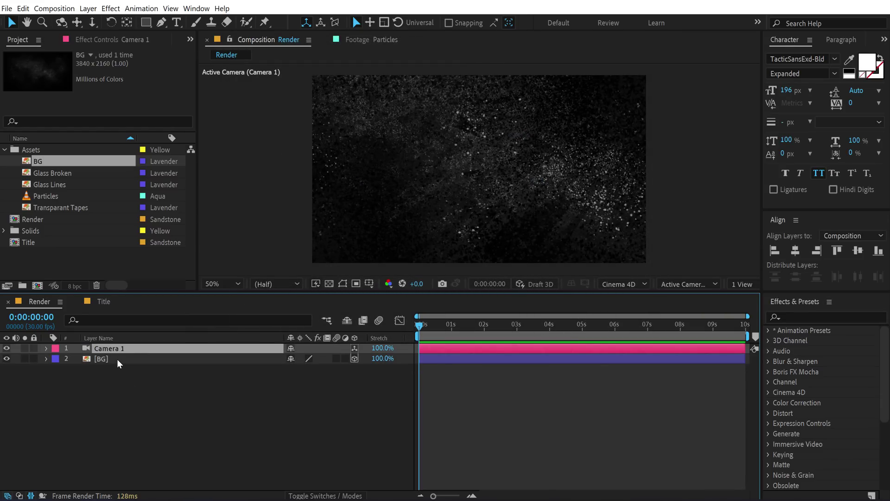
Push the BG image layer back in depth to a Z position of 1653.
{"action": "scroll", "coordinate": [383, 209], "scroll_direction": "down", "scroll_amount": 2}
{"action": "left_click", "coordinate": [125, 366]}
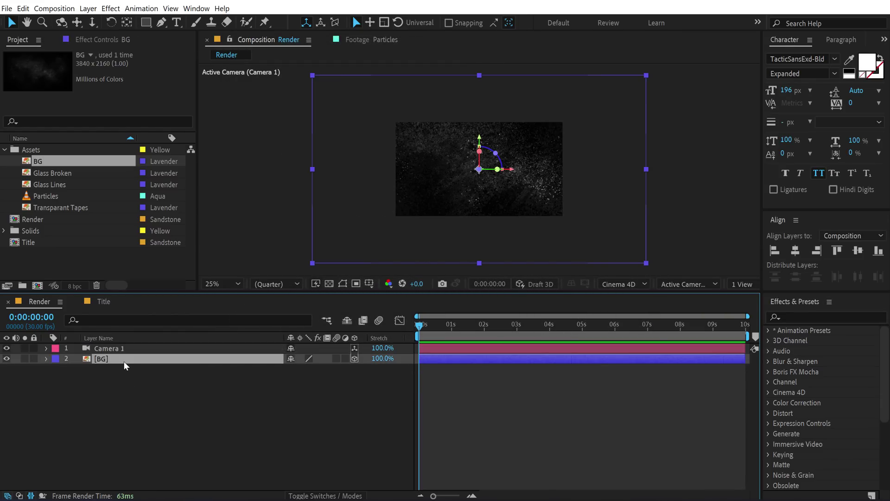
{"action": "key", "text": "p"}
{"action": "left_click_drag", "start_coordinate": [329, 371], "coordinate": [269, 369]}
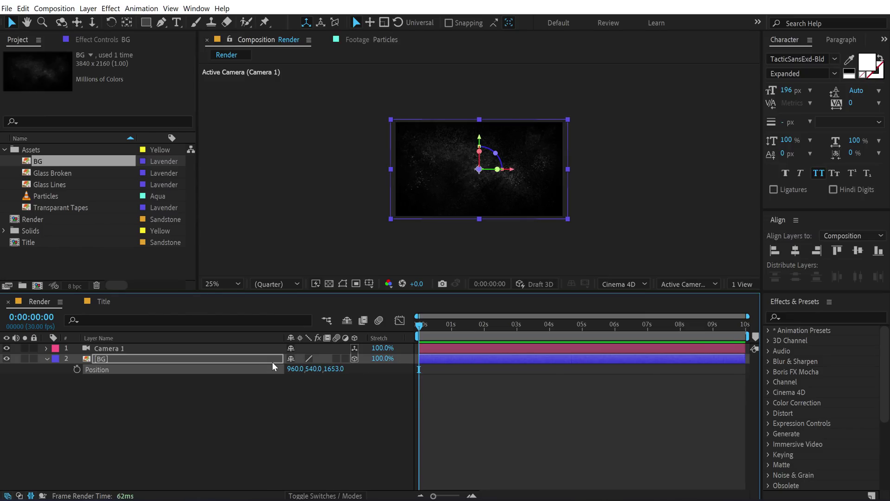
Scale the BG image layer to 114% so it overfills the camera frame.
{"action": "key", "text": "s"}
{"action": "left_click_drag", "start_coordinate": [345, 369], "coordinate": [357, 369]}
{"action": "left_click", "coordinate": [292, 433]}
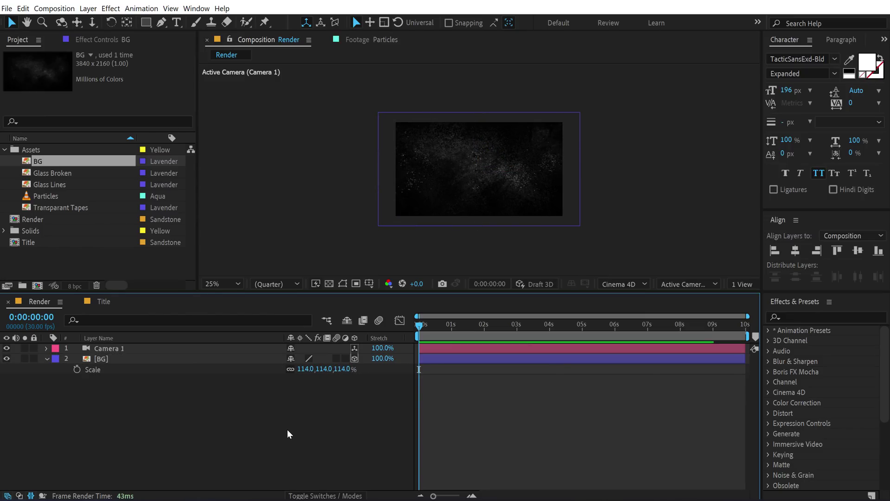
{"action": "key", "text": "period"}
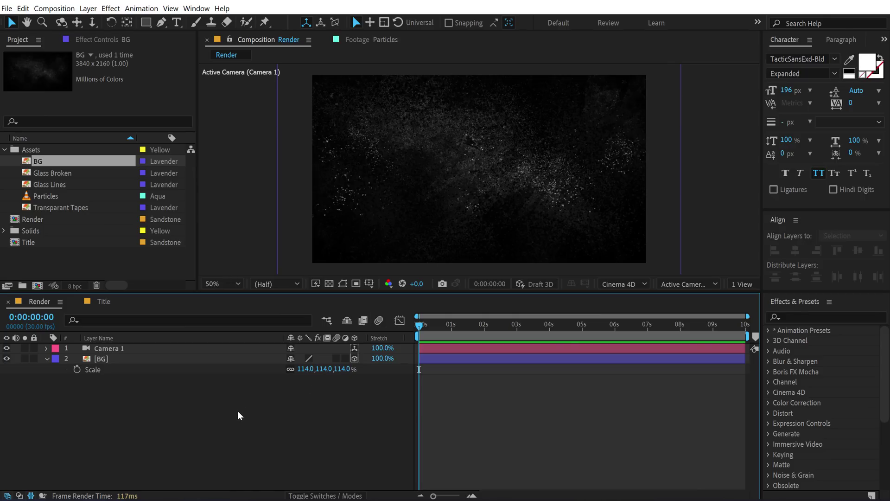
Create a black 1920 x 1080 solid named BG and place it beneath all other layers.
{"action": "key", "text": "ctrl+y"}
{"action": "left_click", "coordinate": [449, 215]}
{"action": "type", "text": "000000"}
{"action": "left_click", "coordinate": [454, 142]}
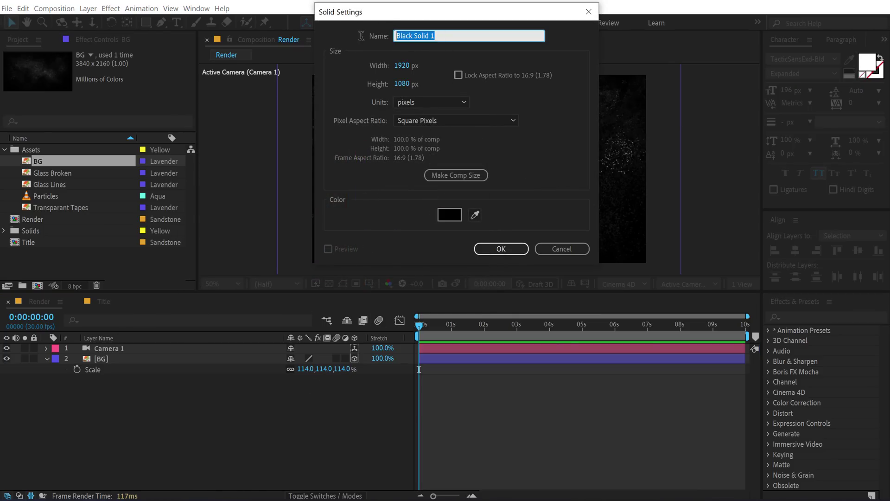
{"action": "type", "text": "BG"}
{"action": "left_click", "coordinate": [503, 251]}
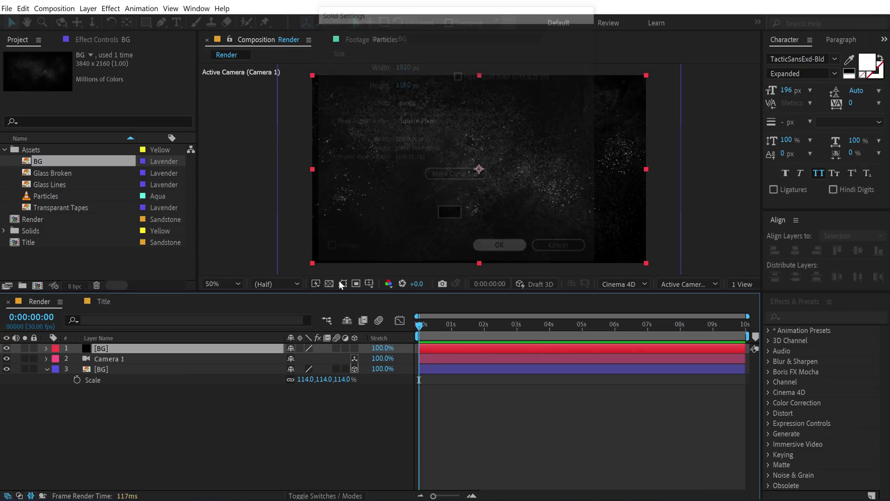
{"action": "left_click_drag", "start_coordinate": [119, 352], "coordinate": [59, 369]}
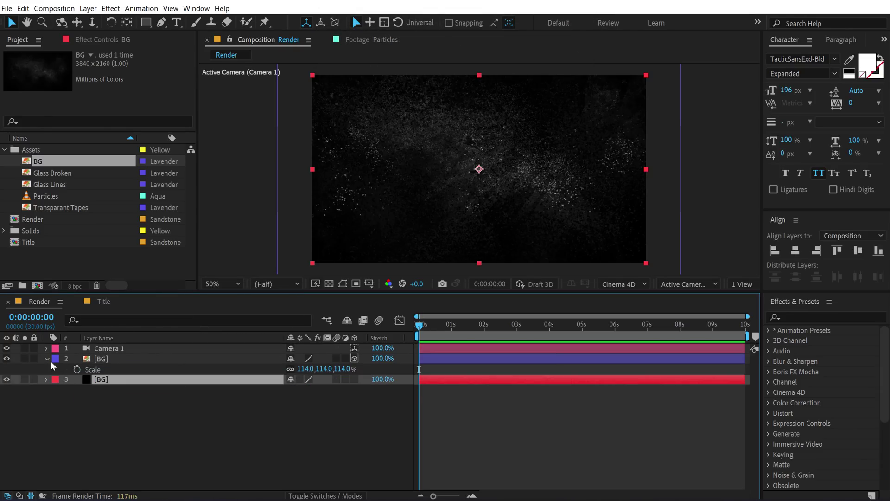
{"action": "left_click", "coordinate": [47, 358]}
{"action": "left_click", "coordinate": [85, 393]}
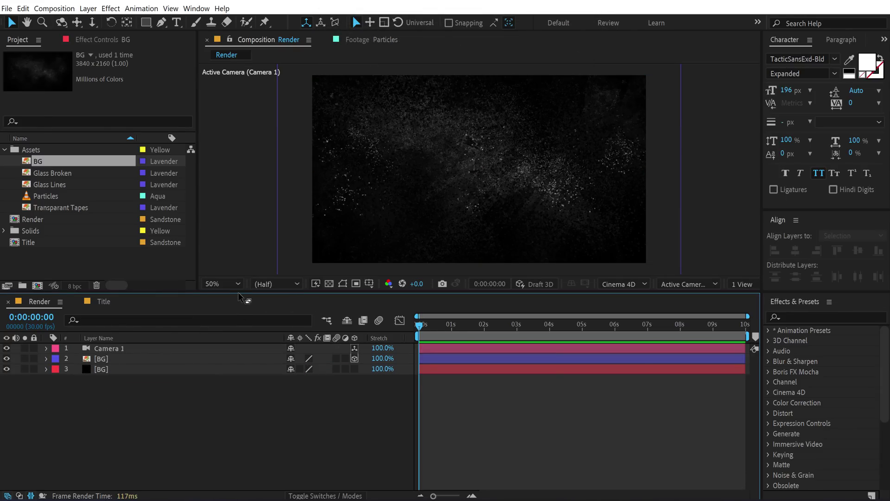
Add the Title composition above the camera layer, make it 3D and preview the opening frames.
{"action": "left_click_drag", "start_coordinate": [241, 297], "coordinate": [241, 332]}
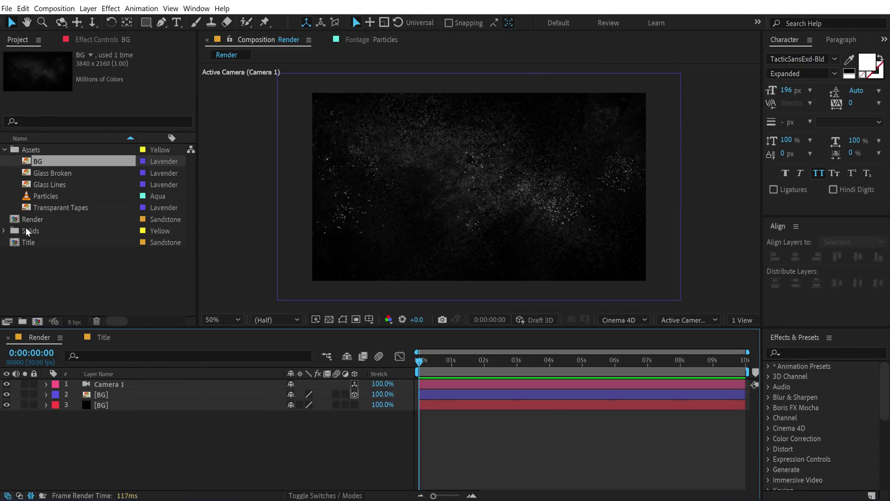
{"action": "left_click_drag", "start_coordinate": [35, 240], "coordinate": [132, 385]}
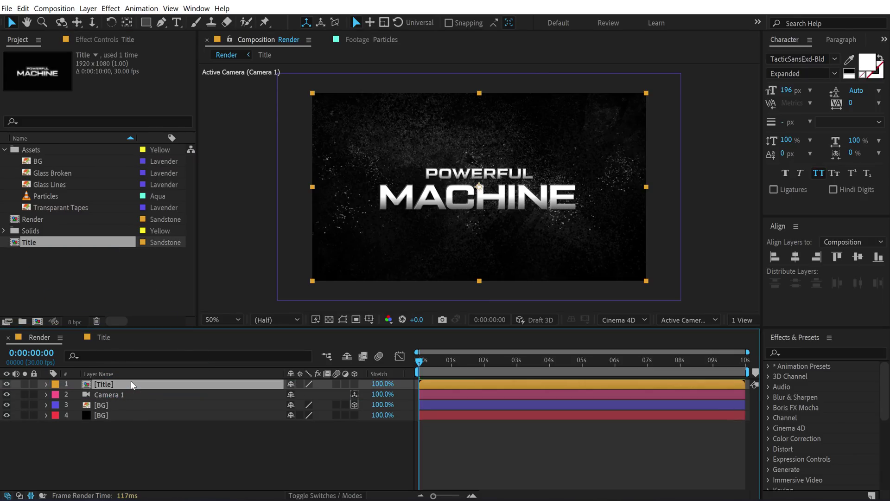
{"action": "left_click", "coordinate": [355, 385]}
{"action": "key", "text": "space"}
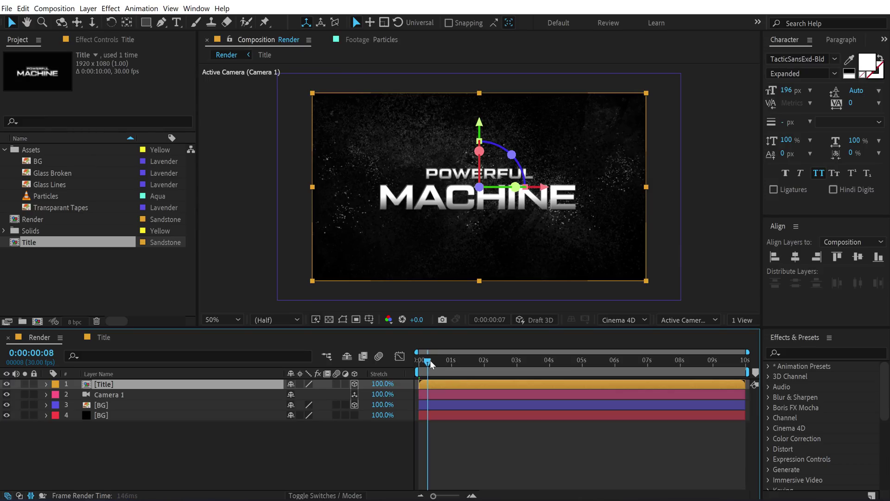
Split the Title layer at 0:00:01:18 and shift its second part away to a later time.
{"action": "mouse_move", "coordinate": [475, 375]}
{"action": "left_mouse_down"}
{"action": "mouse_move", "coordinate": [447, 375]}
{"action": "mouse_move", "coordinate": [476, 388]}
{"action": "left_mouse_up"}
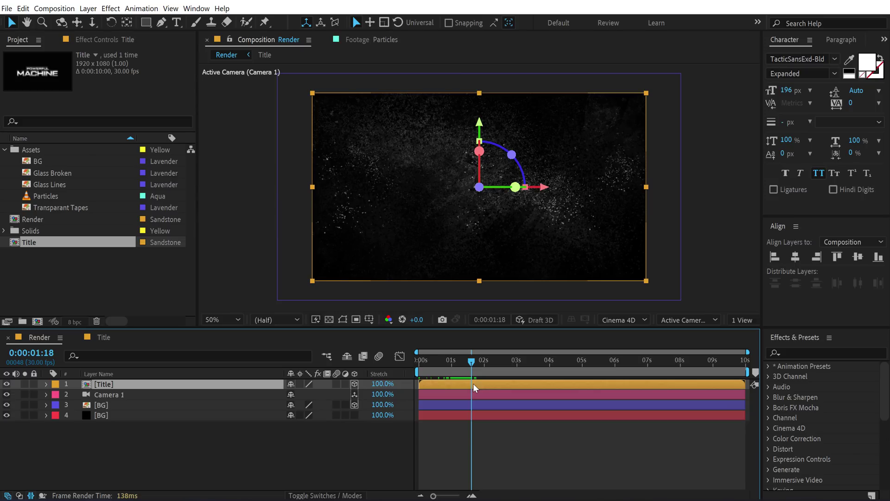
{"action": "key", "text": "ctrl+shift+d"}
{"action": "left_click_drag", "start_coordinate": [482, 388], "coordinate": [604, 387]}
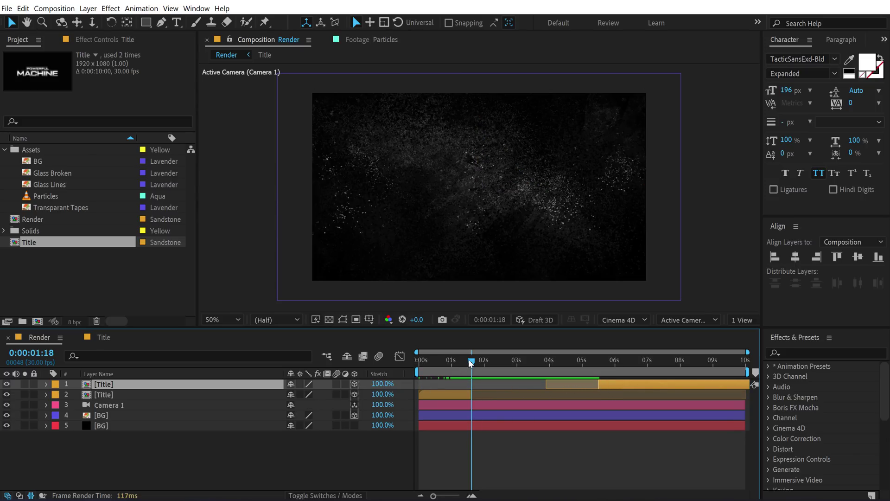
Time-reverse the first part of the split Title layer so the shattered pieces assemble into the text.
{"action": "left_click", "coordinate": [441, 395]}
{"action": "right_click", "coordinate": [439, 395]}
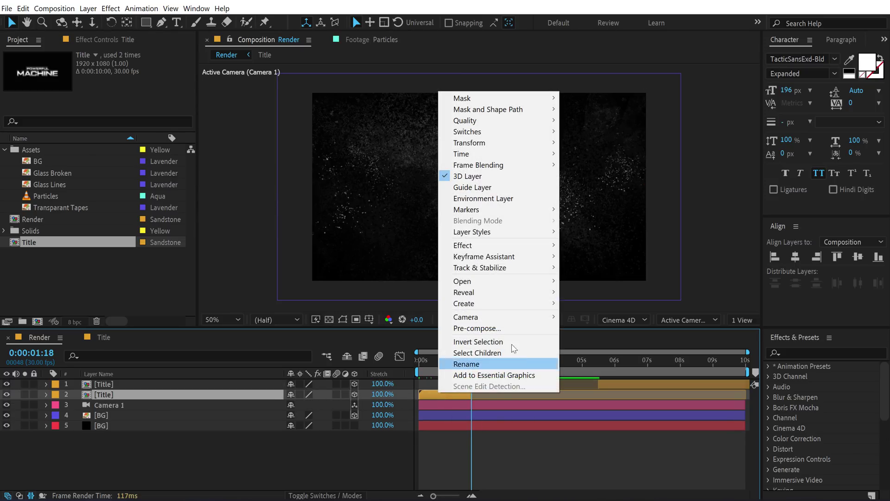
{"action": "mouse_move", "coordinate": [523, 159]}
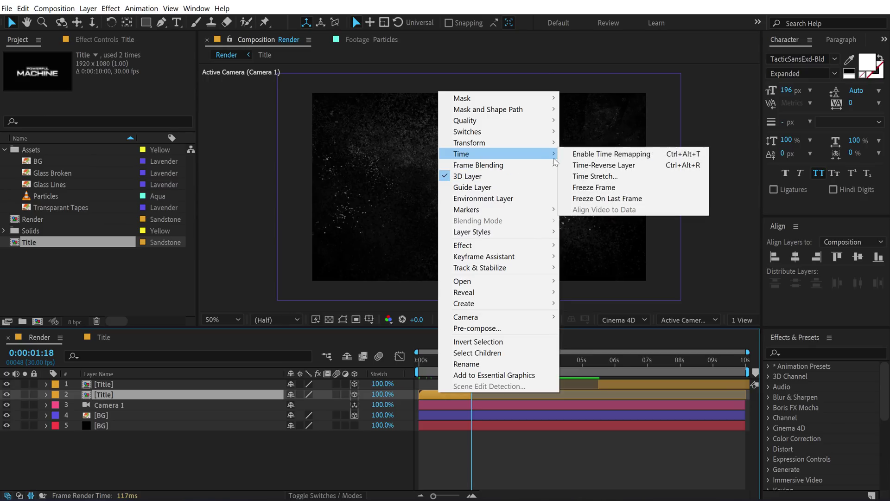
{"action": "left_click", "coordinate": [598, 165]}
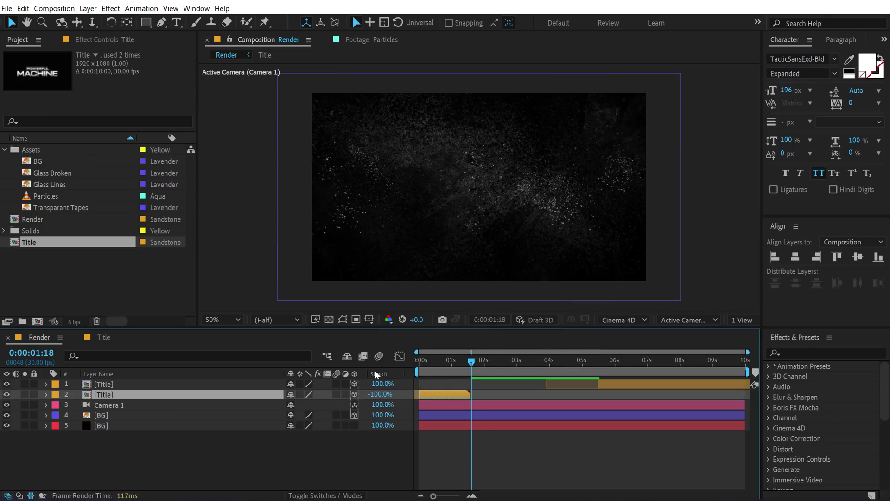
Speed up the reversed Title layer by setting its time stretch factor to -40%.
{"action": "right_click", "coordinate": [410, 378]}
{"action": "mouse_move", "coordinate": [478, 403]}
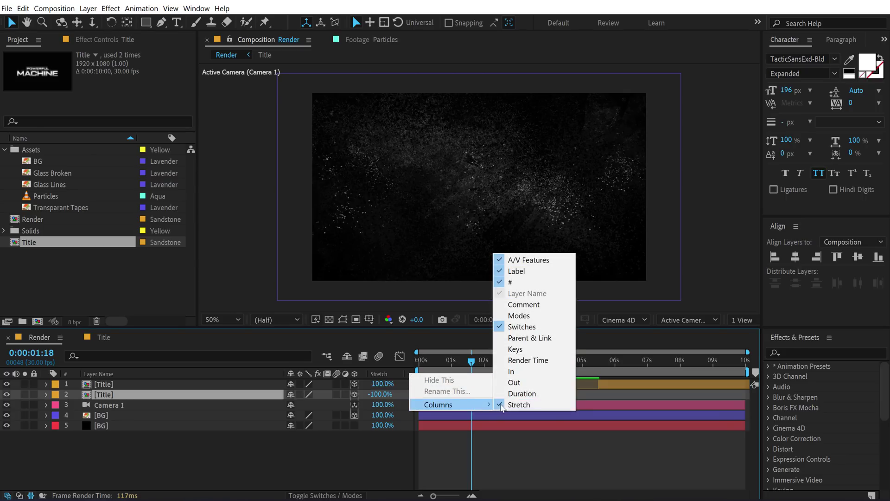
{"action": "left_click", "coordinate": [384, 410]}
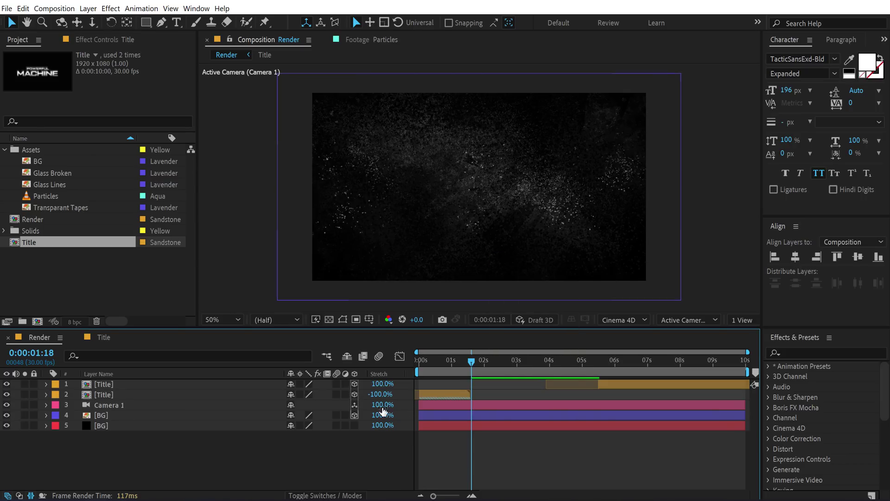
{"action": "left_click", "coordinate": [380, 394]}
{"action": "type", "text": "-40"}
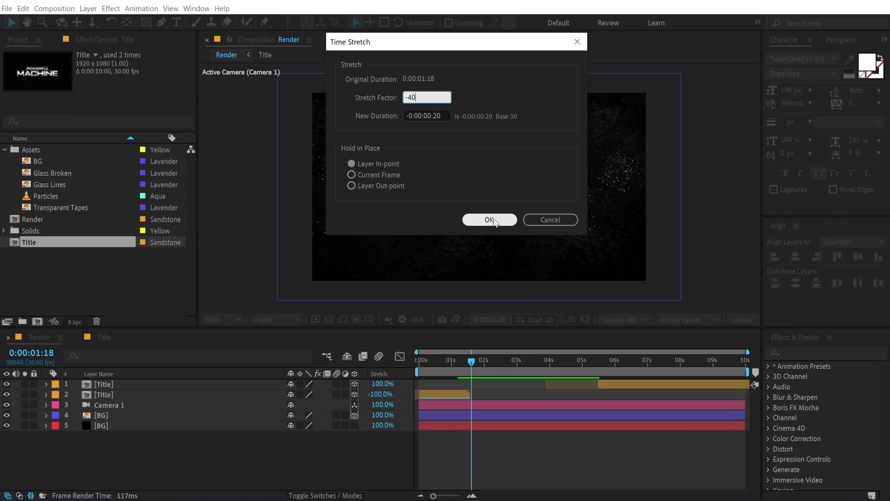
{"action": "left_click", "coordinate": [489, 219]}
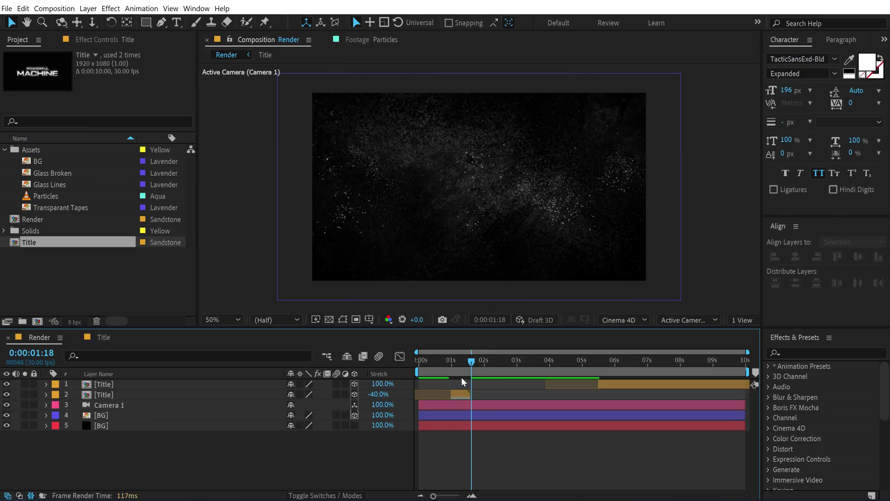
Move the reversed Title layer to the start of the composition and play back the opening.
{"action": "left_click_drag", "start_coordinate": [456, 400], "coordinate": [460, 376]}
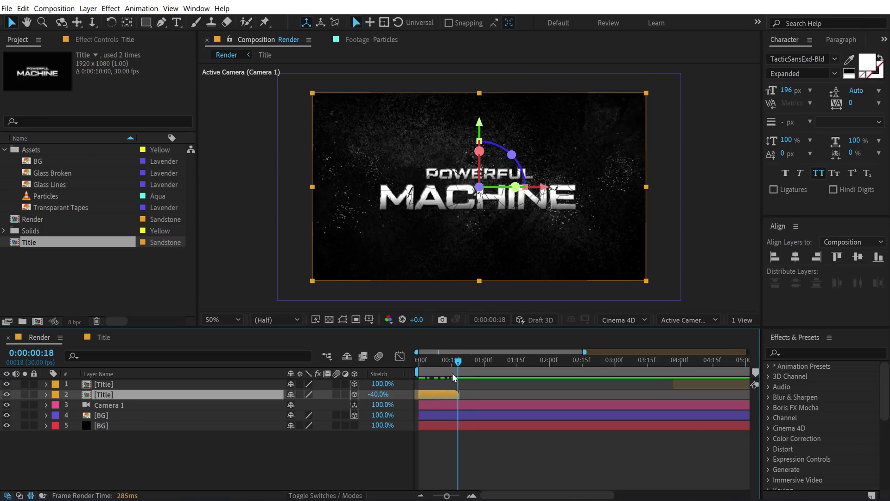
{"action": "key", "text": "End"}
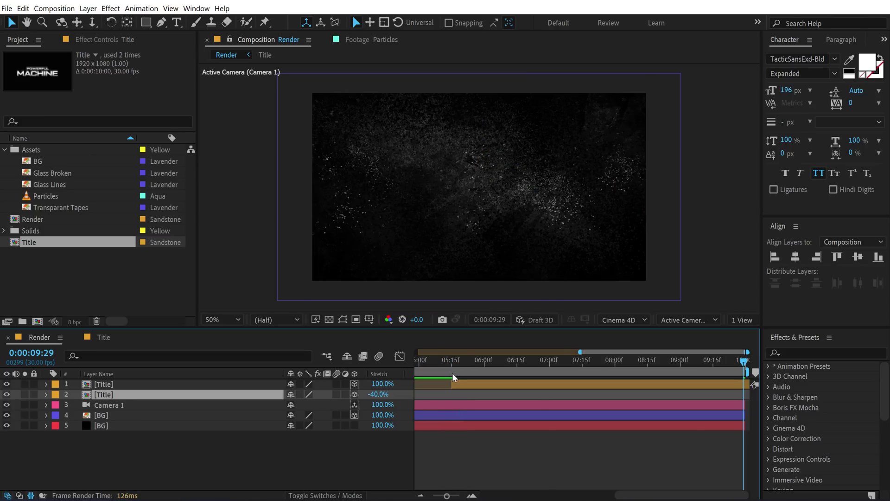
{"action": "key", "text": "space"}
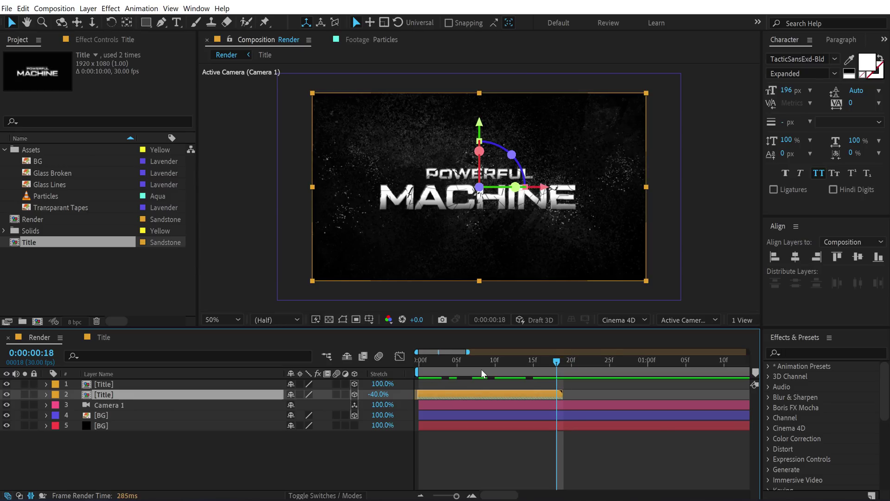
Duplicate the reversed Title layer, freeze the copy on frame 0:00:00:18 and place it to start at 0:00:00:19.
{"action": "key", "text": "ctrl+d"}
{"action": "right_click", "coordinate": [511, 398]}
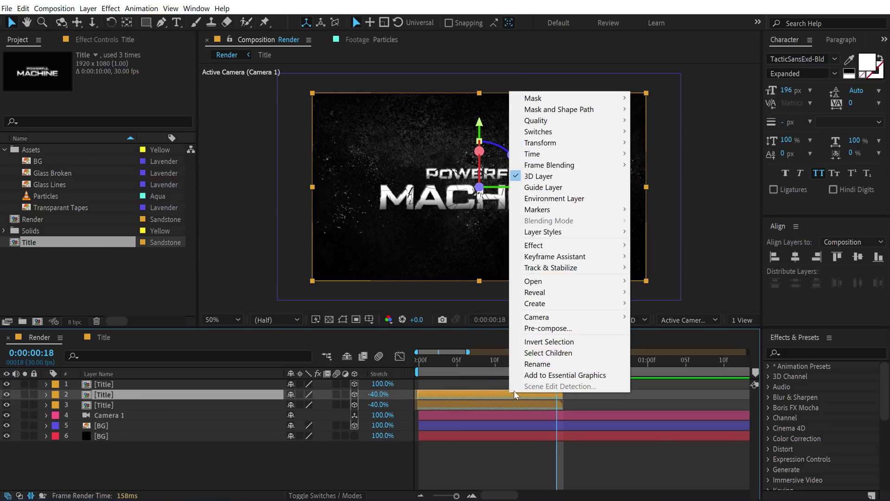
{"action": "mouse_move", "coordinate": [581, 157]}
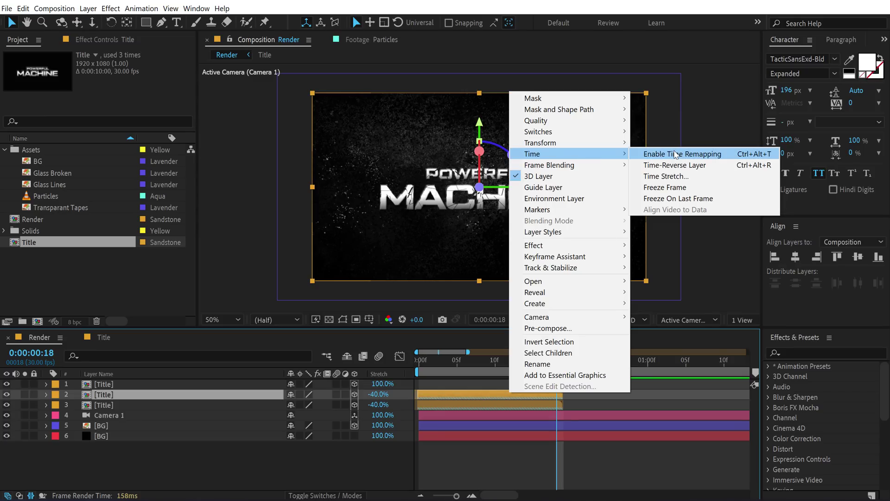
{"action": "left_click", "coordinate": [673, 188]}
{"action": "left_click_drag", "start_coordinate": [434, 398], "coordinate": [580, 397]}
{"action": "mouse_move", "coordinate": [558, 361]}
{"action": "left_mouse_down"}
{"action": "mouse_move", "coordinate": [588, 369]}
{"action": "mouse_move", "coordinate": [563, 370]}
{"action": "left_mouse_up"}
{"action": "scroll", "coordinate": [689, 389], "scroll_direction": "down", "scroll_amount": 2}
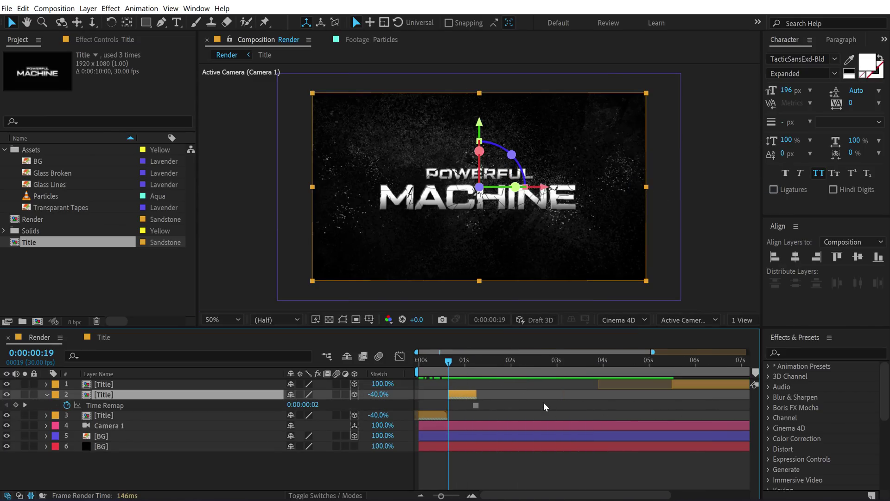
Delete the leftover second part of the split Title and extend the frozen Title layer to the composition's end.
{"action": "left_click", "coordinate": [688, 386]}
{"action": "key", "text": "Delete"}
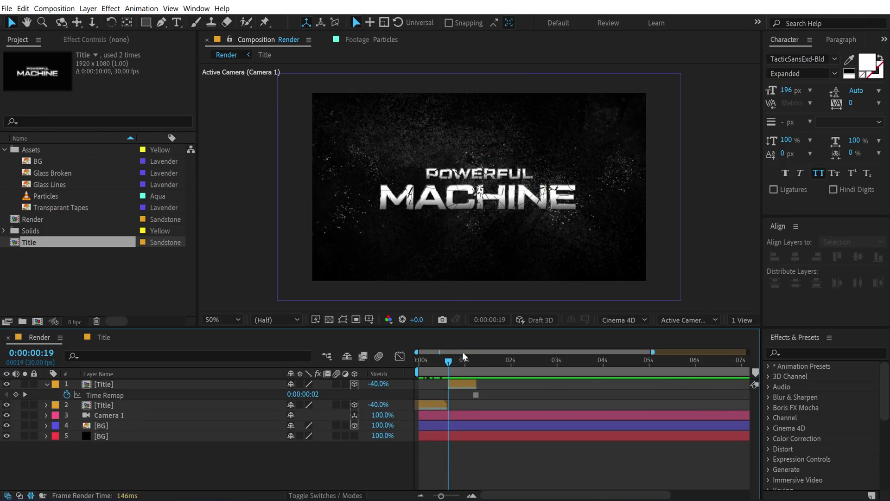
{"action": "left_click_drag", "start_coordinate": [482, 385], "coordinate": [551, 390]}
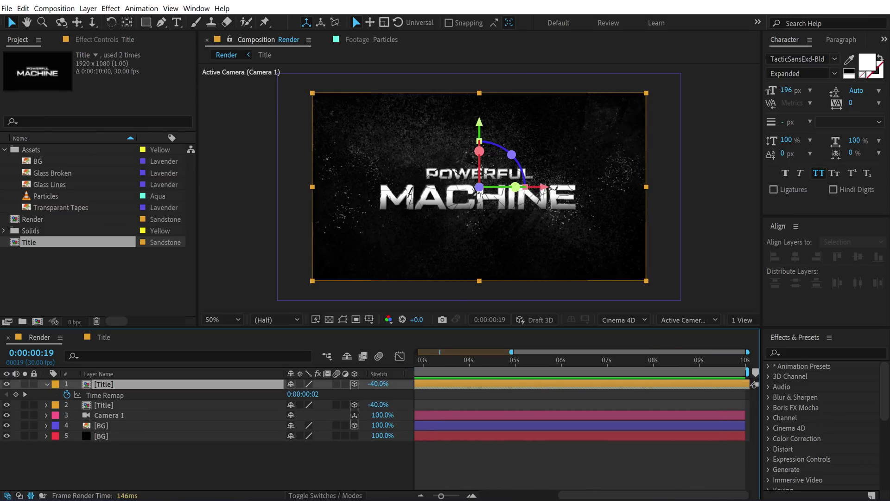
{"action": "left_click_drag", "start_coordinate": [582, 494], "coordinate": [504, 495]}
{"action": "scroll", "coordinate": [451, 414], "scroll_direction": "up", "scroll_amount": 3}
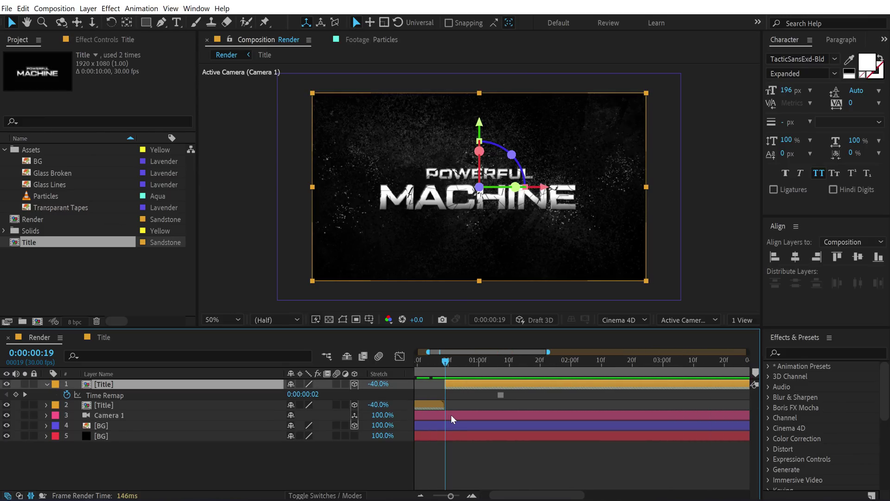
Play back from the first frame to check the transition from the reversed title into the frozen one.
{"action": "left_click_drag", "start_coordinate": [441, 366], "coordinate": [377, 383]}
{"action": "key", "text": "space"}
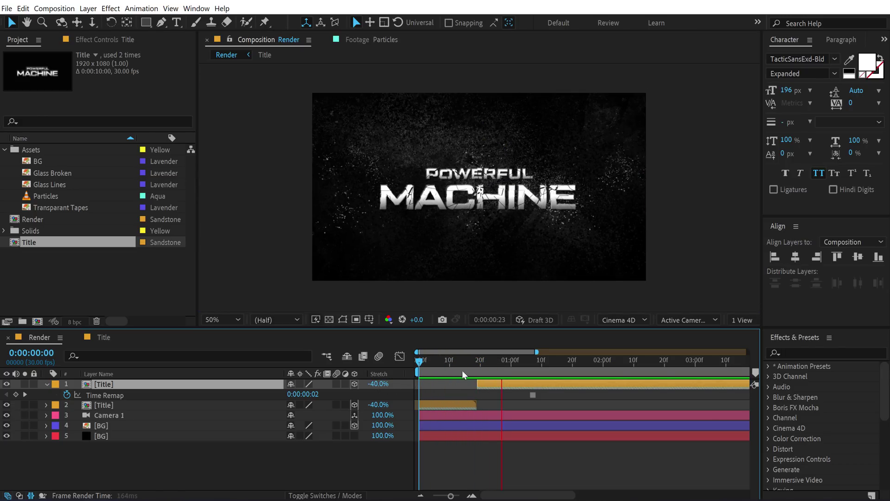
{"action": "left_click", "coordinate": [501, 366]}
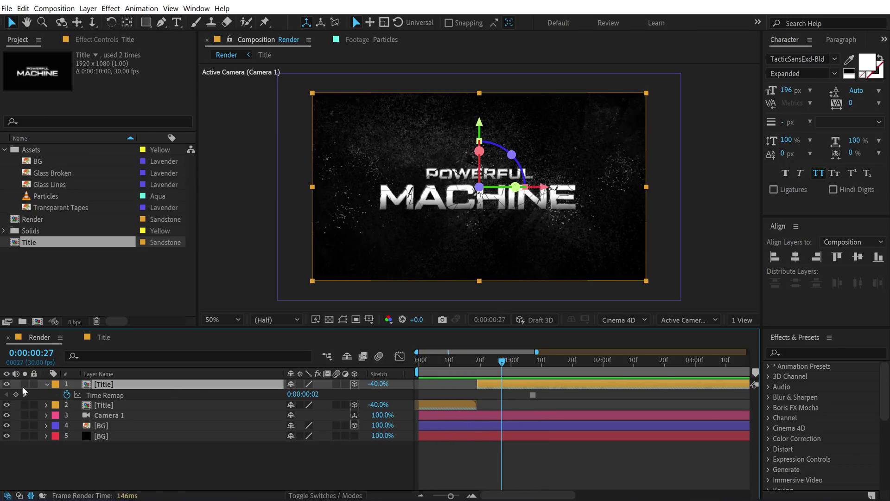
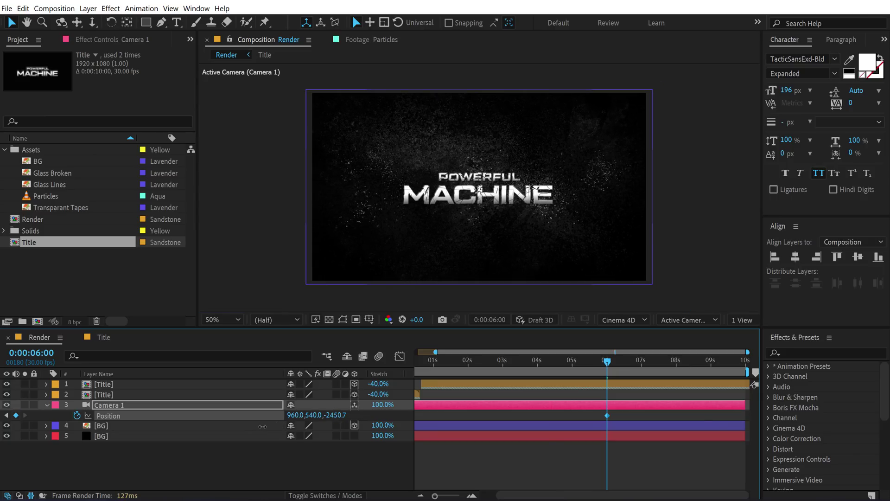
Keyframe Camera 1's Z orientation at 4° at 0:00:06:00 and 344° at the first frame, and preview the roll.
{"action": "scroll", "coordinate": [523, 432], "scroll_direction": "down", "scroll_amount": 1}
{"action": "left_click", "coordinate": [125, 406]}
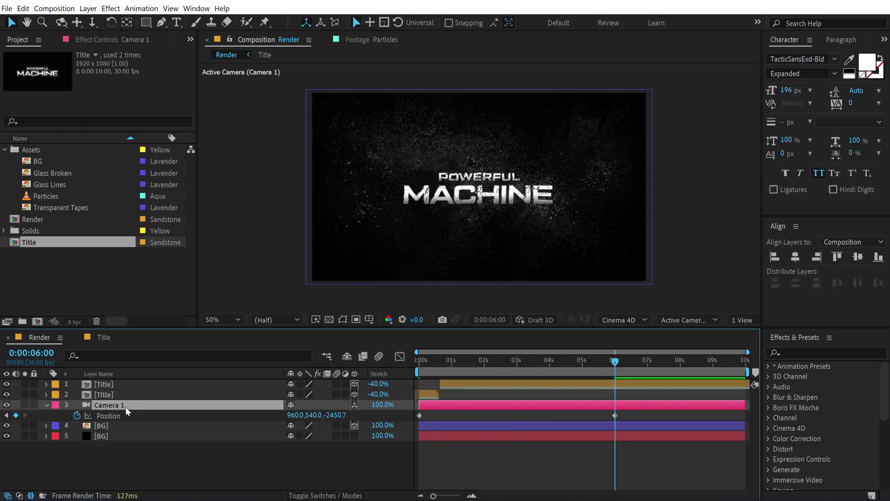
{"action": "key", "text": "r"}
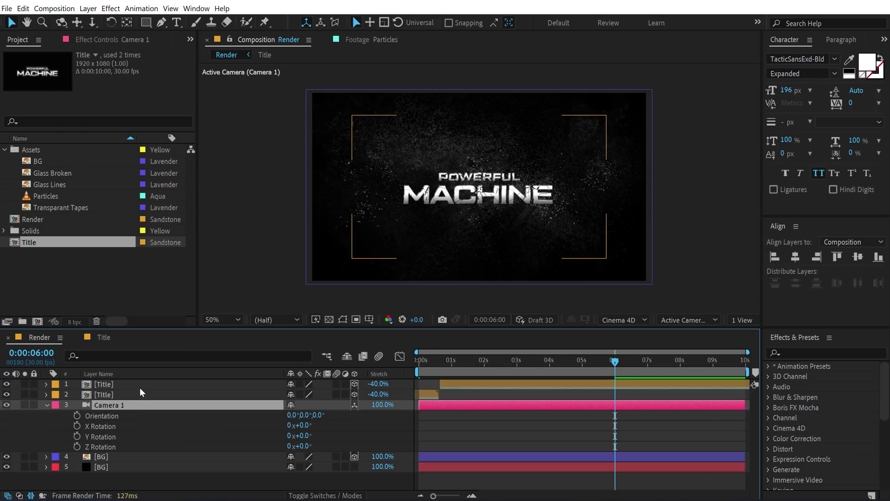
{"action": "left_click_drag", "start_coordinate": [317, 415], "coordinate": [318, 415]}
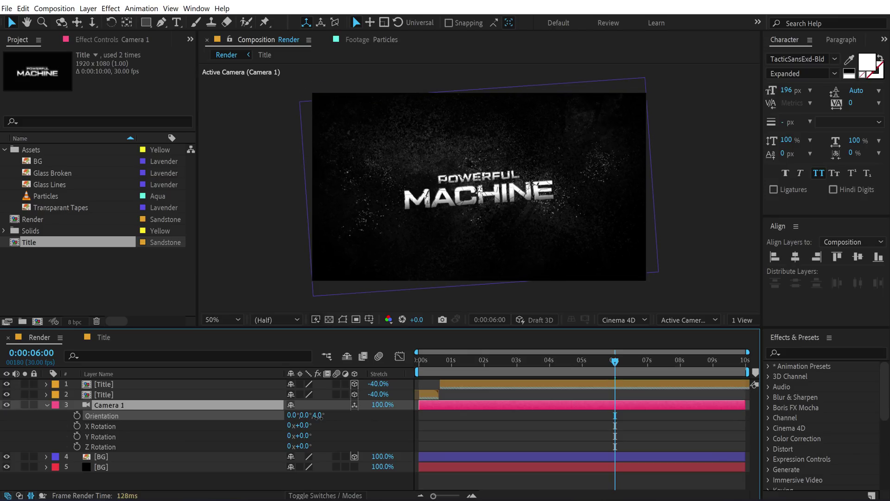
{"action": "left_click", "coordinate": [78, 417]}
{"action": "left_click_drag", "start_coordinate": [518, 361], "coordinate": [347, 375]}
{"action": "left_click_drag", "start_coordinate": [317, 418], "coordinate": [303, 415]}
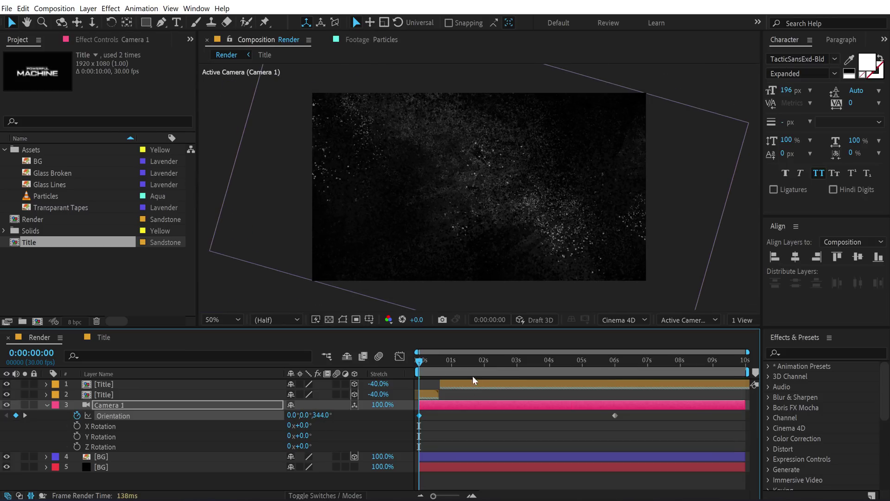
{"action": "left_click_drag", "start_coordinate": [418, 365], "coordinate": [515, 376]}
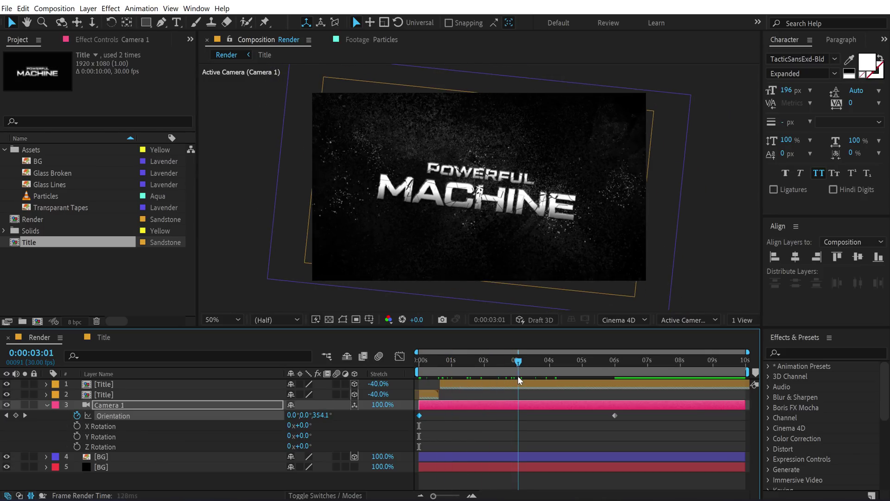
Scale the BG image layer to 120% and check that it covers the frame during the camera roll.
{"action": "left_click", "coordinate": [51, 407]}
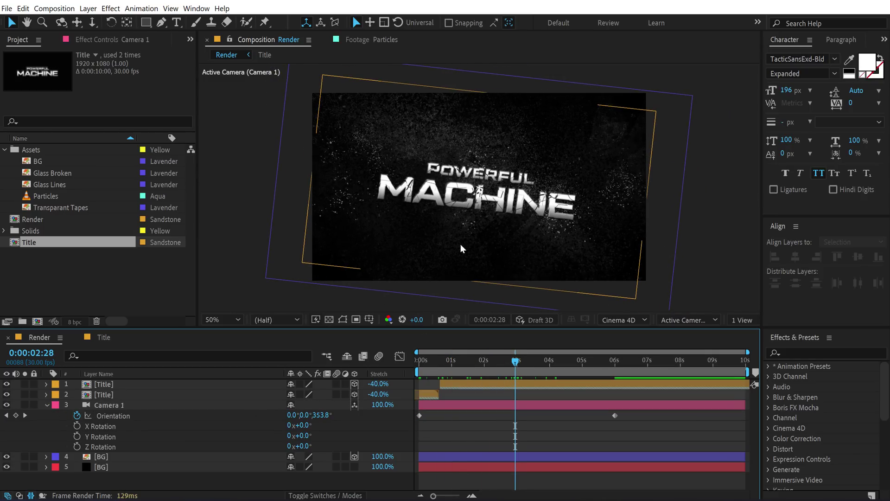
{"action": "left_click", "coordinate": [102, 456]}
{"action": "key", "text": "s"}
{"action": "left_click_drag", "start_coordinate": [341, 466], "coordinate": [345, 466]}
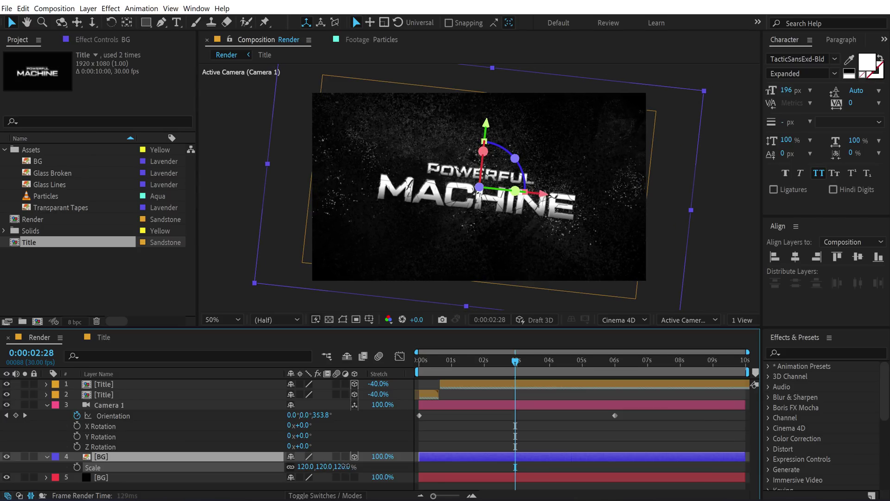
{"action": "left_click", "coordinate": [427, 368]}
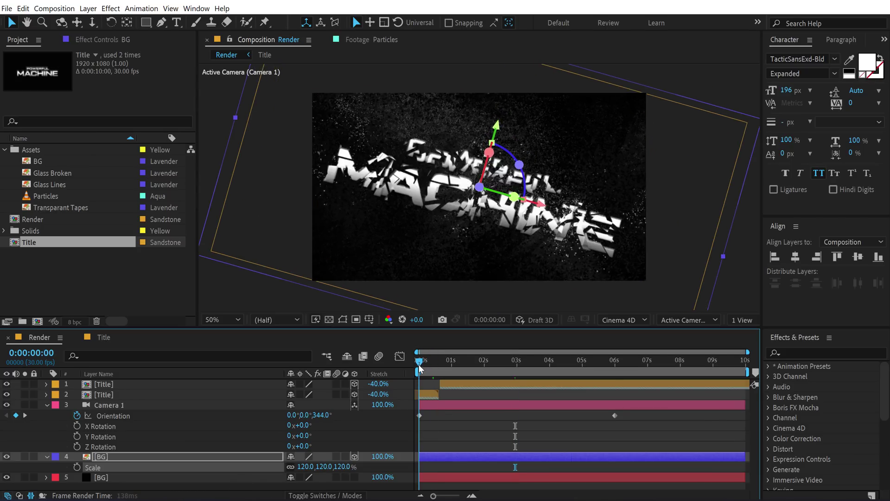
{"action": "left_click_drag", "start_coordinate": [426, 371], "coordinate": [498, 373]}
Apply Easy Ease to all of Camera 1's position and orientation keyframes.
{"action": "left_click", "coordinate": [104, 408]}
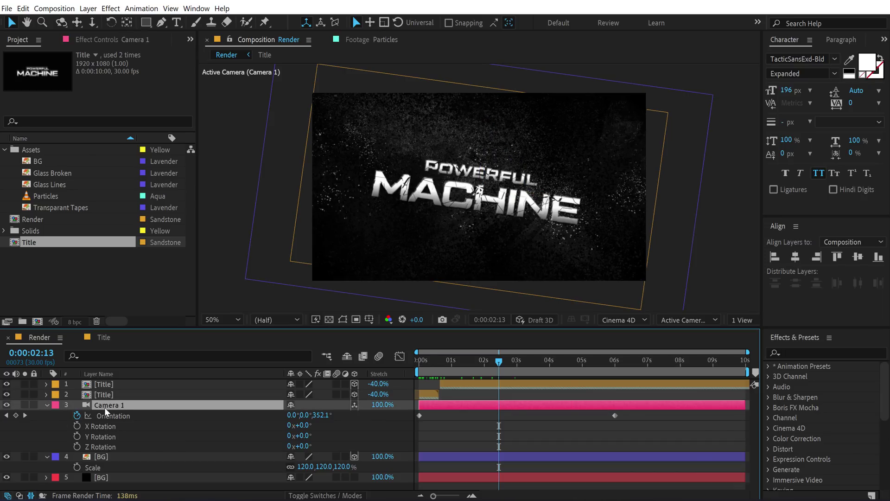
{"action": "key", "text": "u"}
{"action": "left_click_drag", "start_coordinate": [631, 413], "coordinate": [368, 435]}
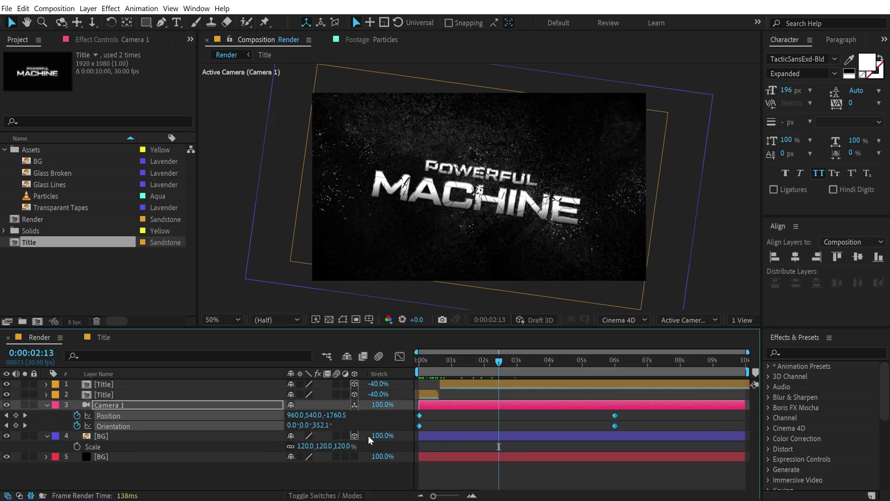
{"action": "key", "text": "F9"}
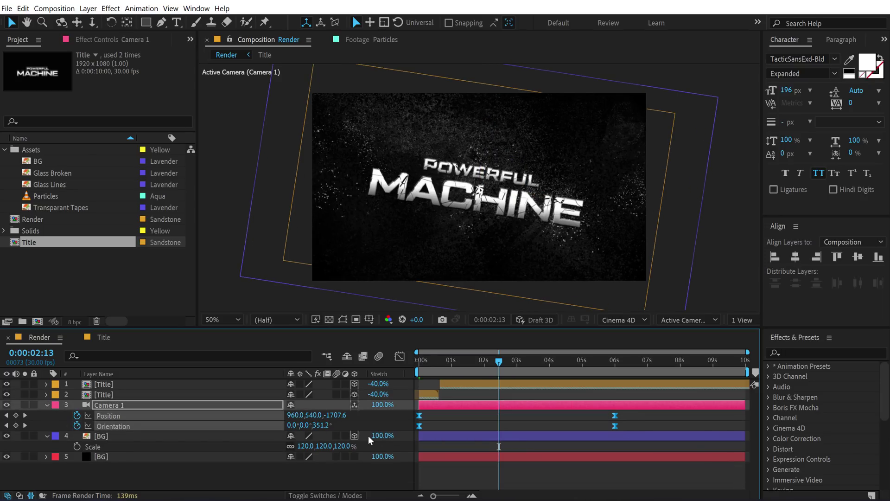
Reshape Camera 1's Position speed curve in the Graph Editor so the move starts fast and settles slowly.
{"action": "left_click", "coordinate": [398, 360]}
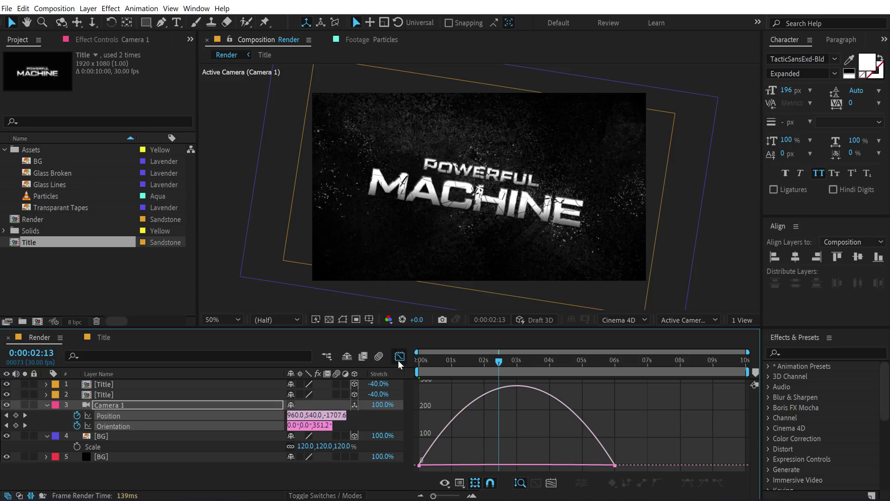
{"action": "right_click", "coordinate": [543, 416]}
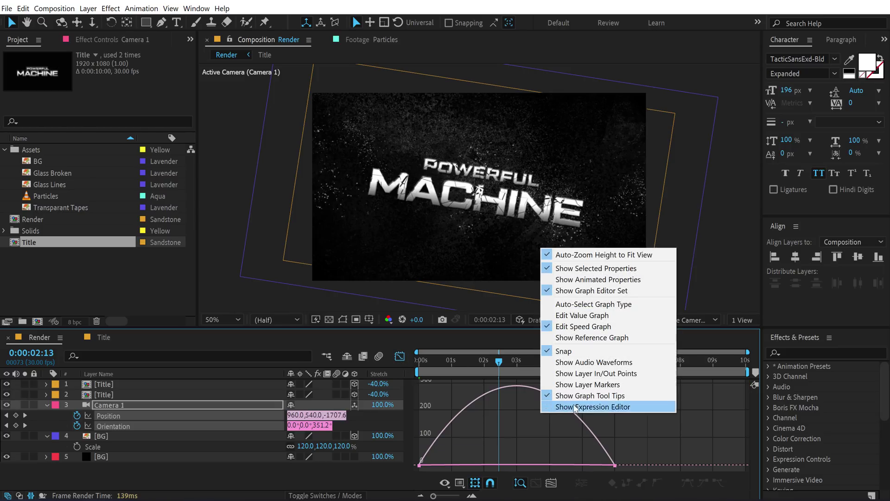
{"action": "left_click", "coordinate": [588, 326]}
{"action": "left_click", "coordinate": [107, 417]}
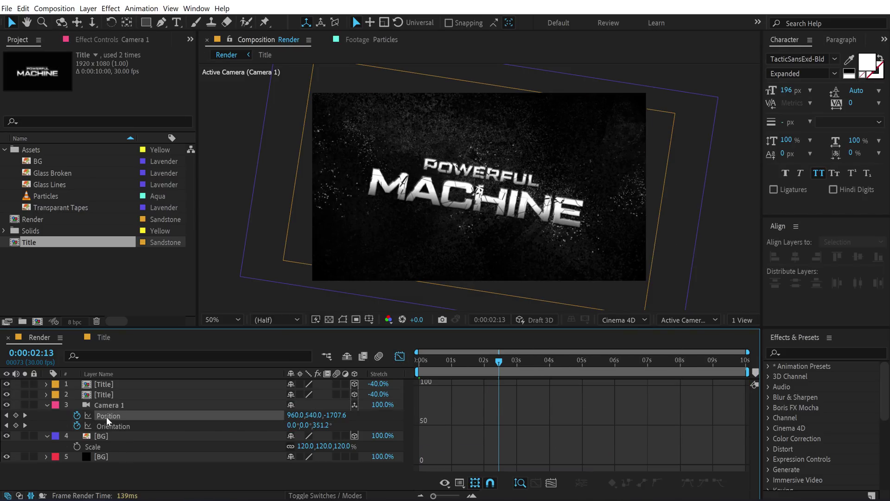
{"action": "left_click", "coordinate": [107, 405]}
{"action": "left_click_drag", "start_coordinate": [636, 460], "coordinate": [426, 466]}
Reshape Camera 1's Orientation speed curve to peak near the start and ease out slowly, and preview the camera move.
{"action": "left_click", "coordinate": [108, 425]}
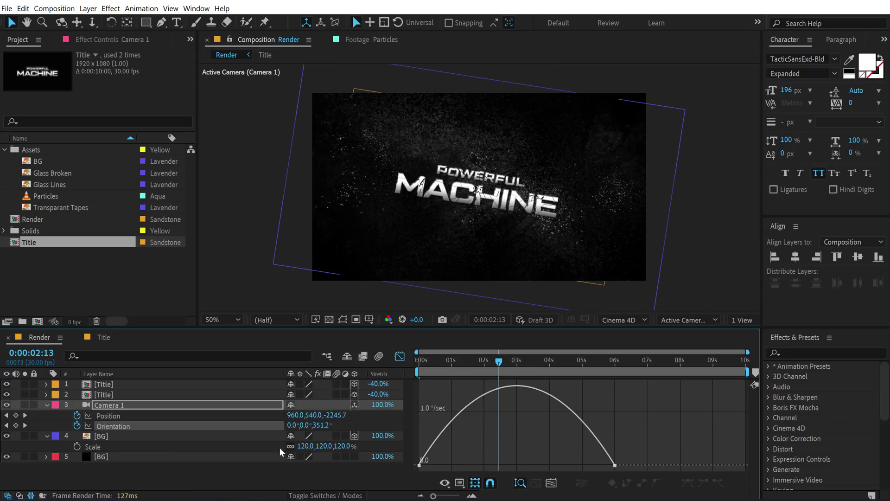
{"action": "left_click_drag", "start_coordinate": [583, 465], "coordinate": [427, 465]}
{"action": "key", "text": "space"}
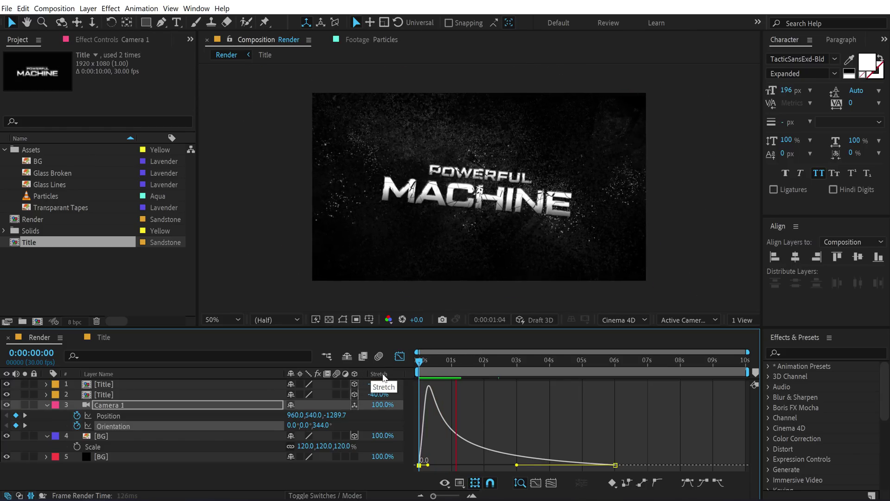
{"action": "left_click", "coordinate": [510, 364]}
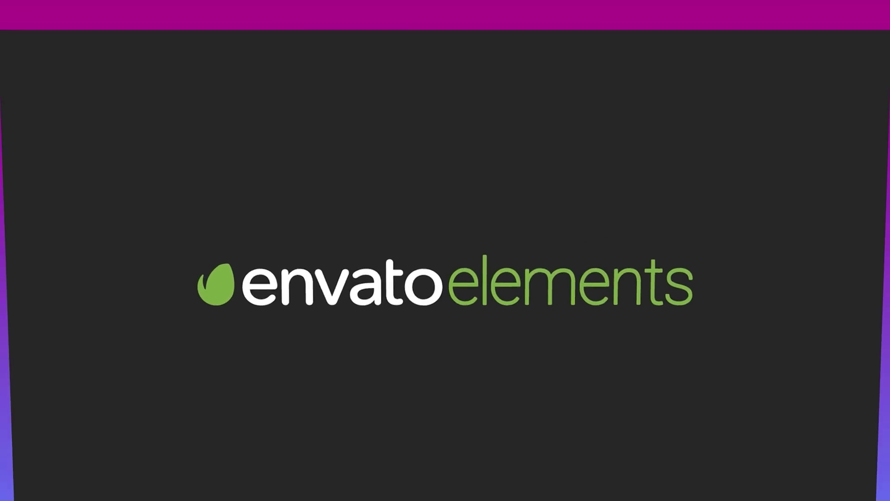
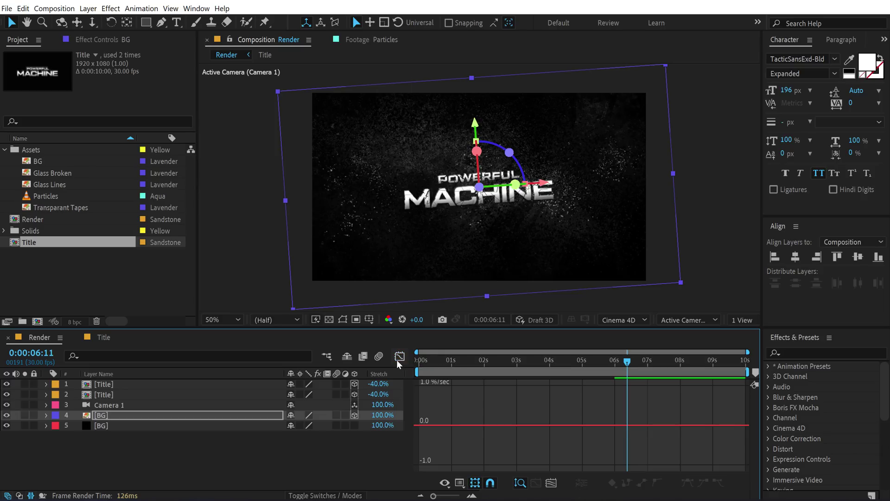
Return from the Graph Editor to the layer bars and lower the BG image layer's opacity to about 74%.
{"action": "left_click", "coordinate": [398, 359]}
{"action": "left_click", "coordinate": [378, 457]}
{"action": "left_click_drag", "start_coordinate": [431, 362], "coordinate": [495, 362]}
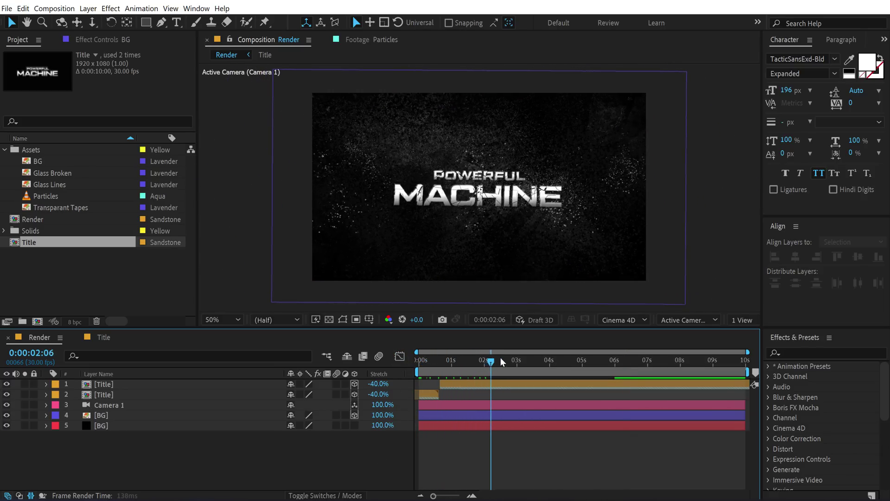
{"action": "left_click", "coordinate": [115, 414]}
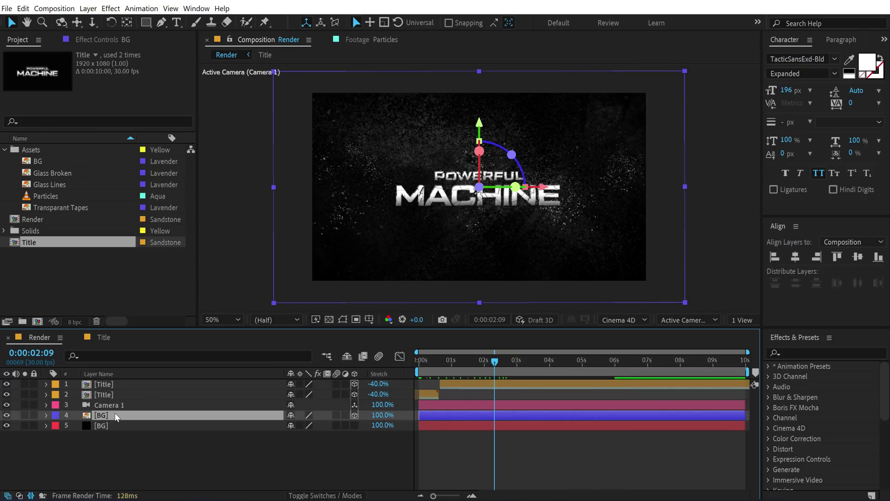
{"action": "key", "text": "t"}
{"action": "left_click_drag", "start_coordinate": [293, 425], "coordinate": [281, 426]}
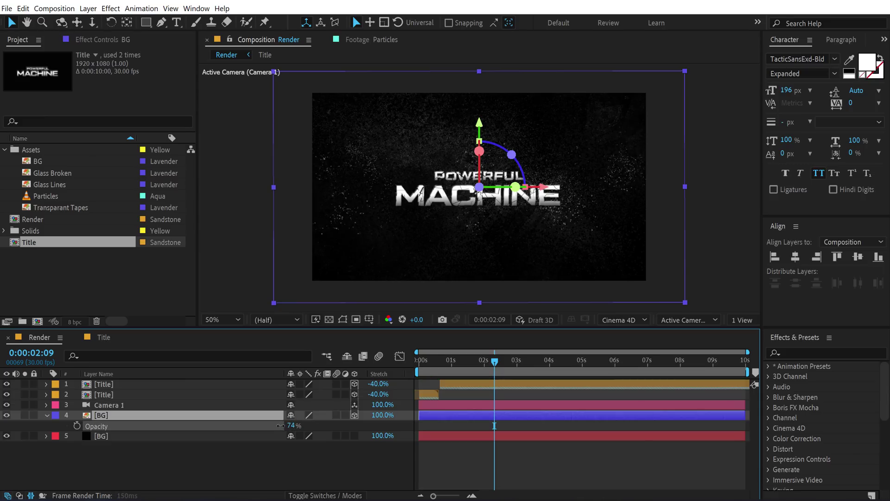
{"action": "left_click", "coordinate": [232, 460]}
{"action": "left_click", "coordinate": [46, 416]}
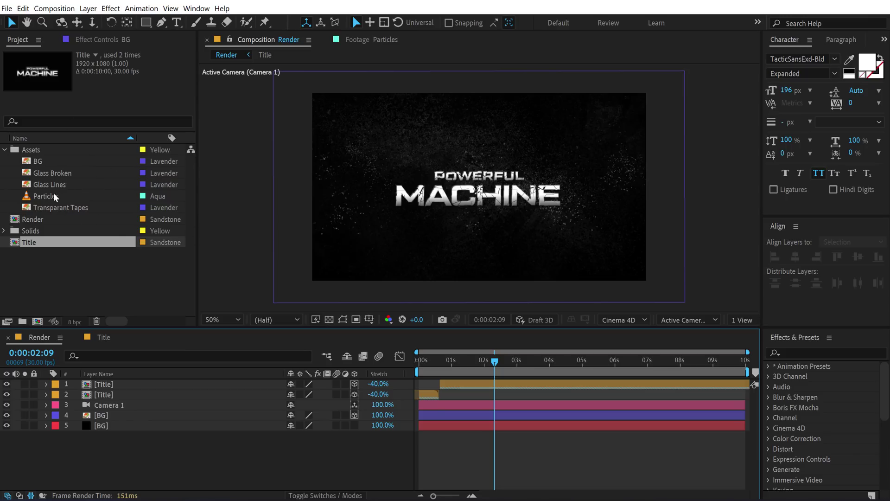
Add the Particles footage above the Title layers as a 3D layer, shifted slightly off centre.
{"action": "left_click_drag", "start_coordinate": [46, 198], "coordinate": [109, 346]}
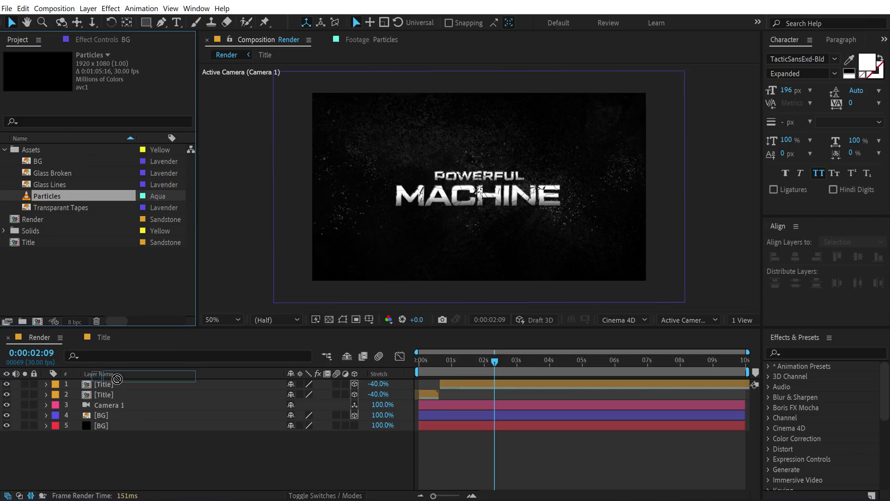
{"action": "left_click_drag", "start_coordinate": [117, 379], "coordinate": [116, 381]}
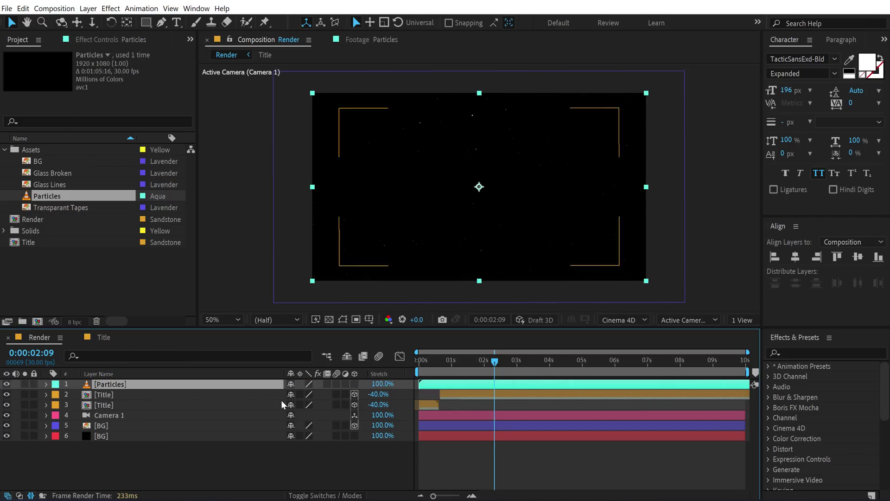
{"action": "left_click", "coordinate": [355, 384]}
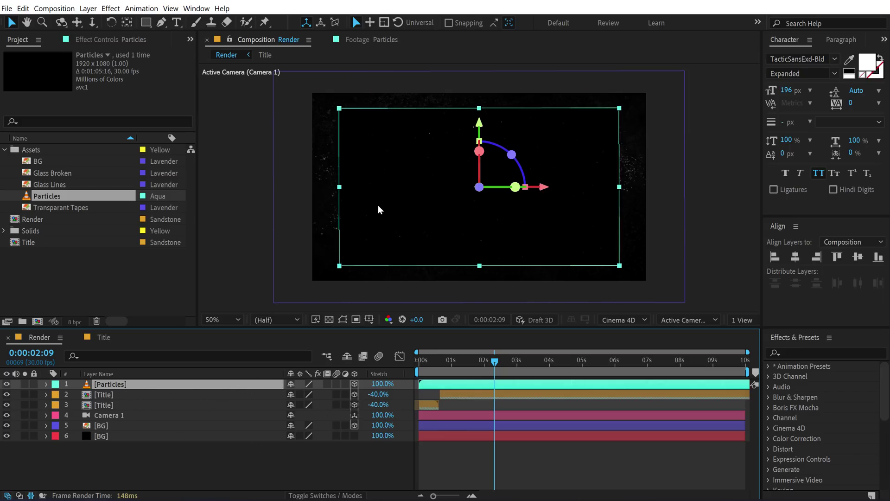
{"action": "left_click_drag", "start_coordinate": [379, 210], "coordinate": [400, 226]}
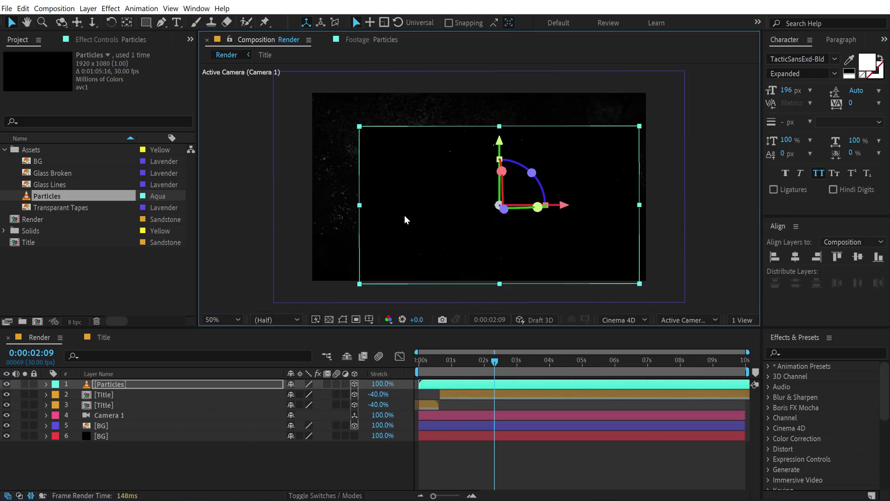
{"action": "key", "text": "ctrl+z"}
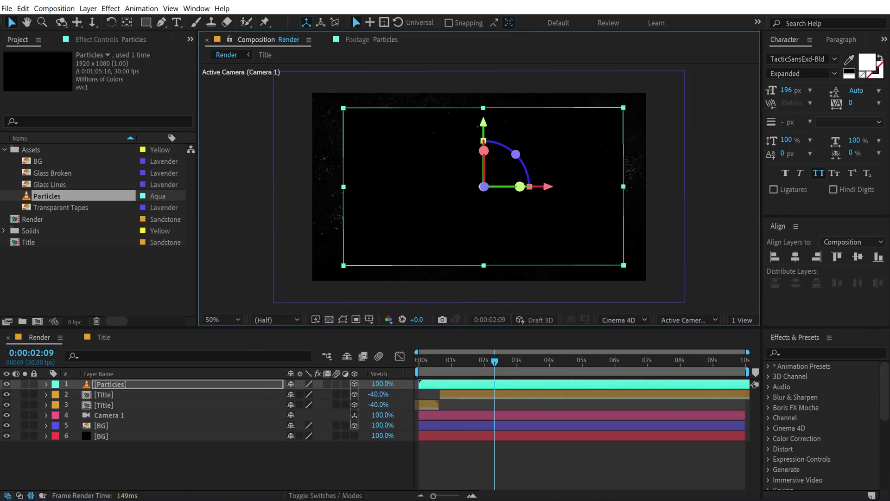
Find the Alpha From Lightness (Unmult) preset and apply it to the Particles layer to remove its black background.
{"action": "left_click", "coordinate": [315, 496]}
{"action": "left_click", "coordinate": [306, 495]}
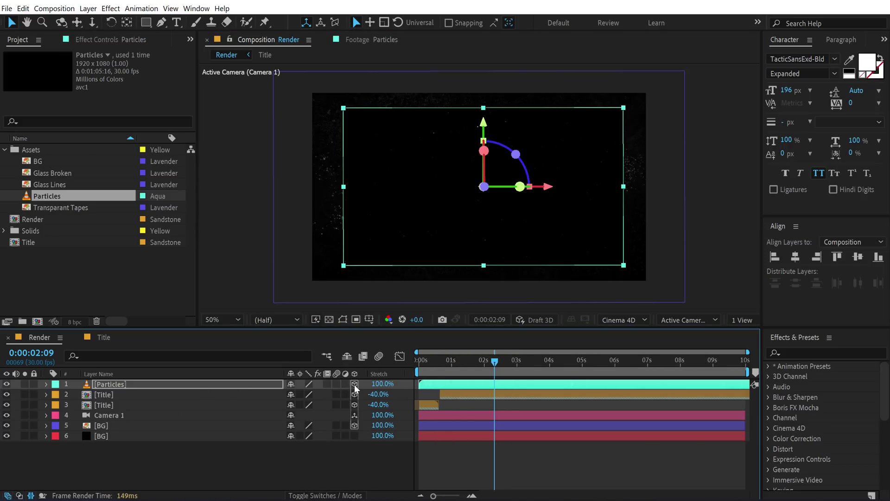
{"action": "left_click", "coordinate": [182, 466]}
{"action": "left_click", "coordinate": [124, 386]}
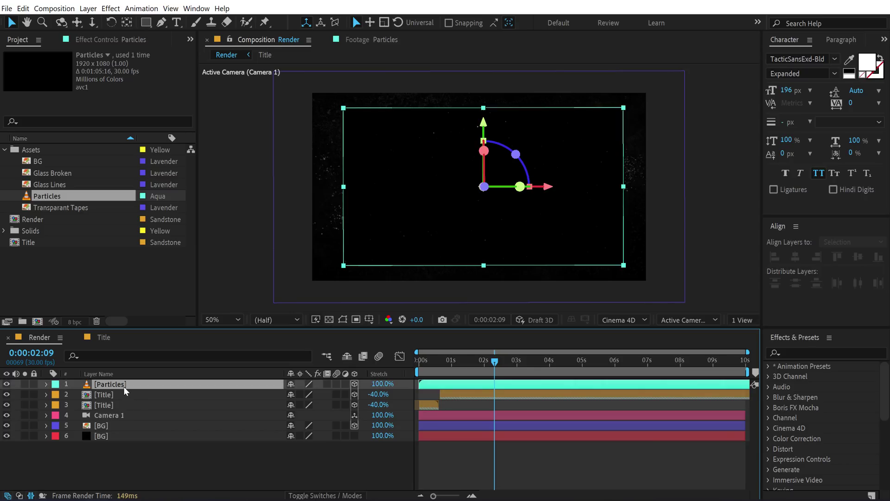
{"action": "left_click", "coordinate": [801, 352]}
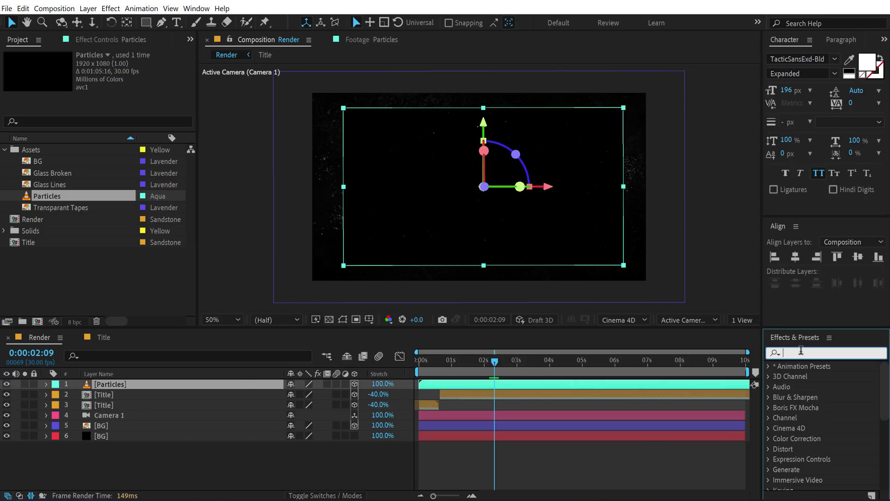
{"action": "type", "text": "un"}
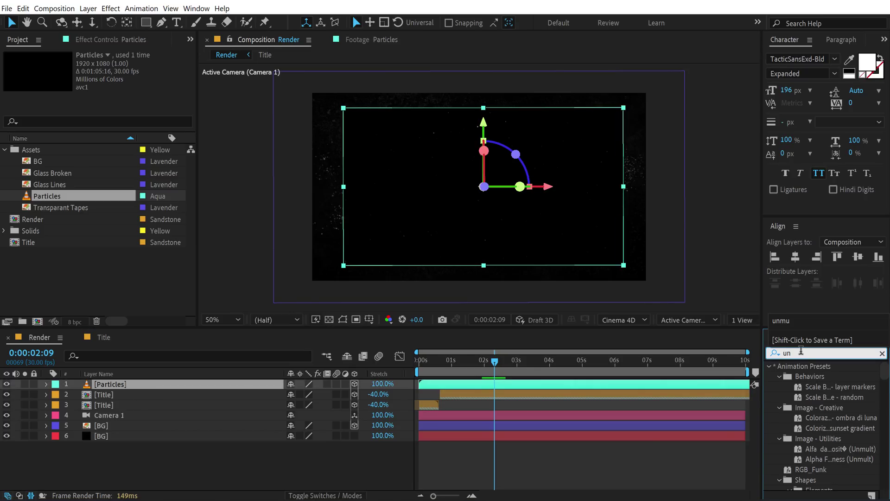
{"action": "type", "text": "mu"}
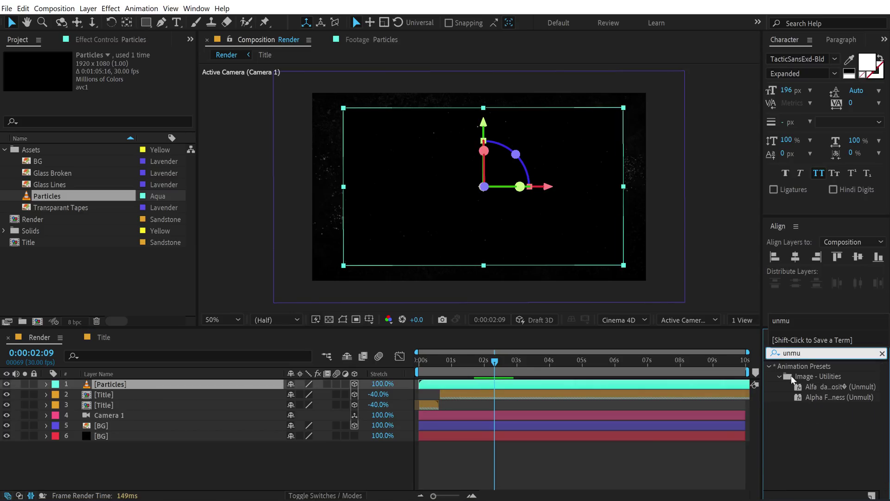
{"action": "key", "text": "Return"}
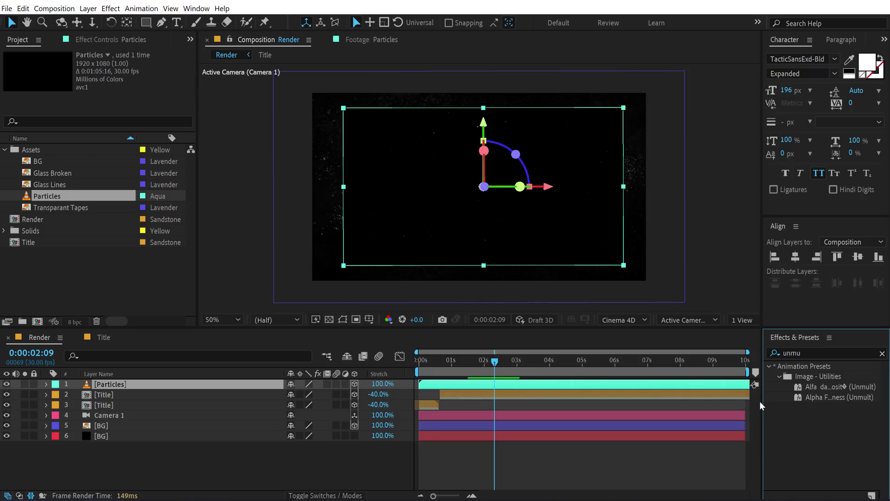
{"action": "mouse_move", "coordinate": [763, 402]}
{"action": "left_mouse_down"}
{"action": "mouse_move", "coordinate": [655, 403]}
{"action": "mouse_move", "coordinate": [757, 417]}
{"action": "left_mouse_up"}
{"action": "left_click_drag", "start_coordinate": [824, 398], "coordinate": [142, 387]}
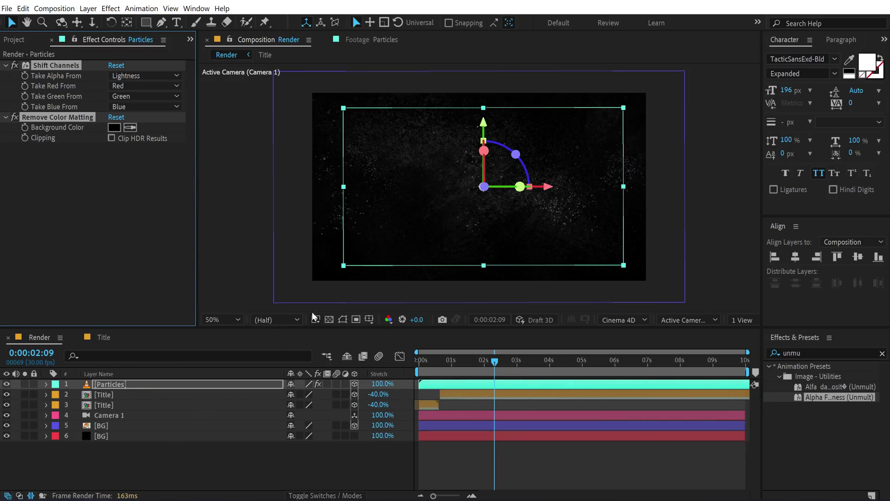
Bring the Particles layer forward to a Z position of -859 and play the animation to check the particles.
{"action": "left_click", "coordinate": [103, 384]}
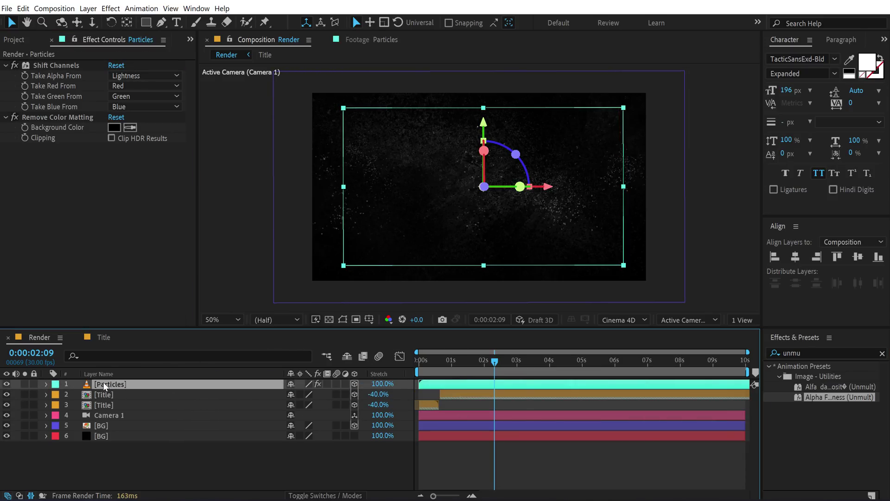
{"action": "key", "text": "p"}
{"action": "left_click_drag", "start_coordinate": [327, 394], "coordinate": [279, 394]}
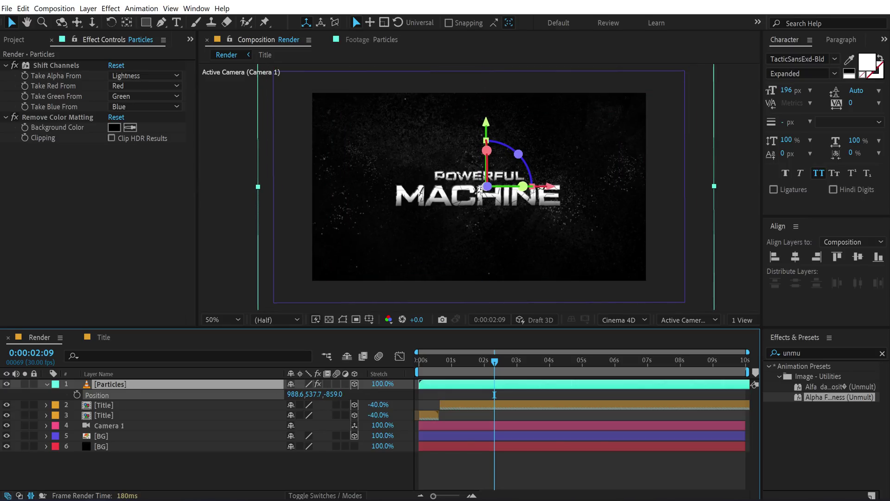
{"action": "left_click_drag", "start_coordinate": [427, 360], "coordinate": [468, 361]}
{"action": "key", "text": "space"}
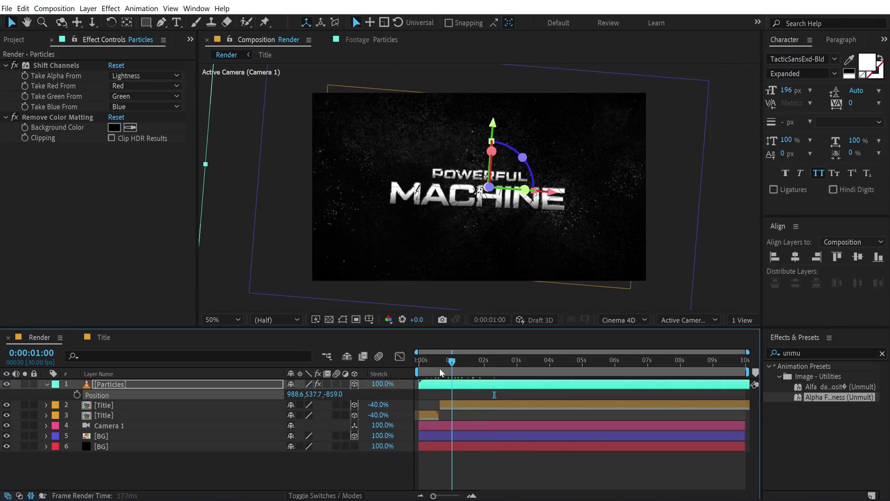
{"action": "key", "text": "ctrl+0"}
{"action": "left_click_drag", "start_coordinate": [31, 200], "coordinate": [138, 380]}
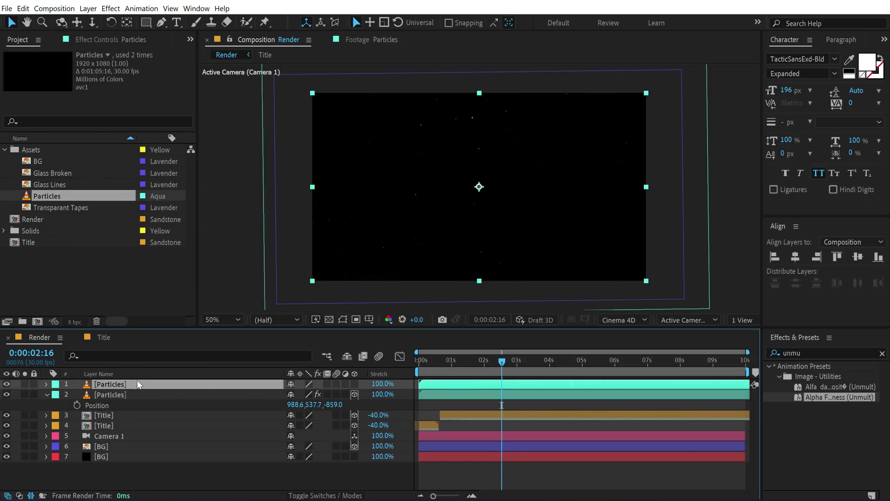
{"action": "key", "text": "Delete"}
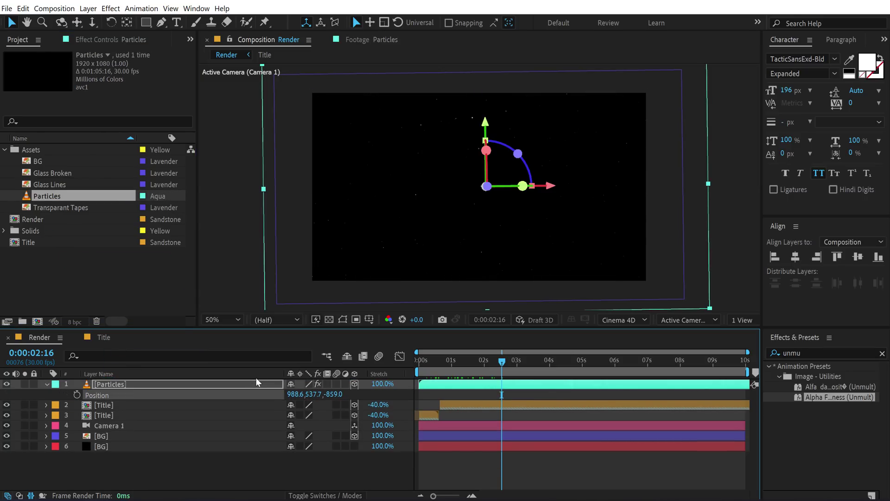
Add the Glass Lines image as the top 3D layer and apply the Alpha From Lightness (Unmult) preset to it.
{"action": "left_click", "coordinate": [89, 281]}
{"action": "left_click", "coordinate": [62, 207]}
{"action": "left_click", "coordinate": [48, 184]}
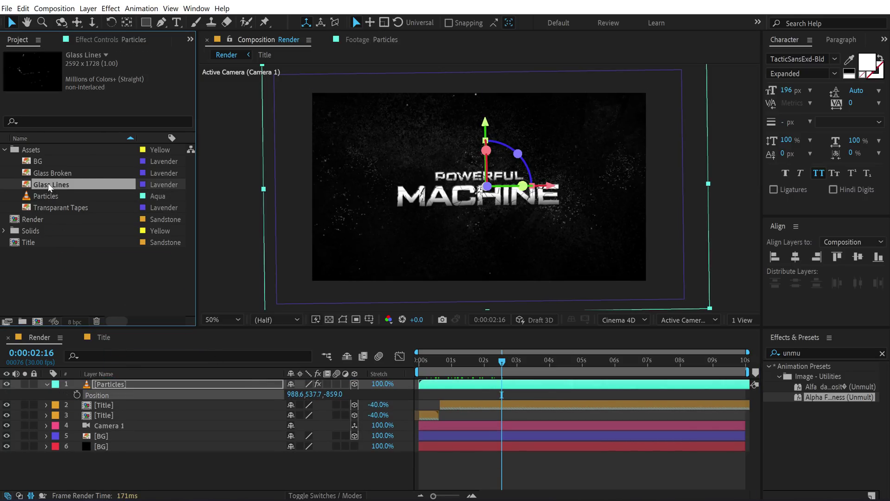
{"action": "left_click_drag", "start_coordinate": [134, 376], "coordinate": [131, 383]}
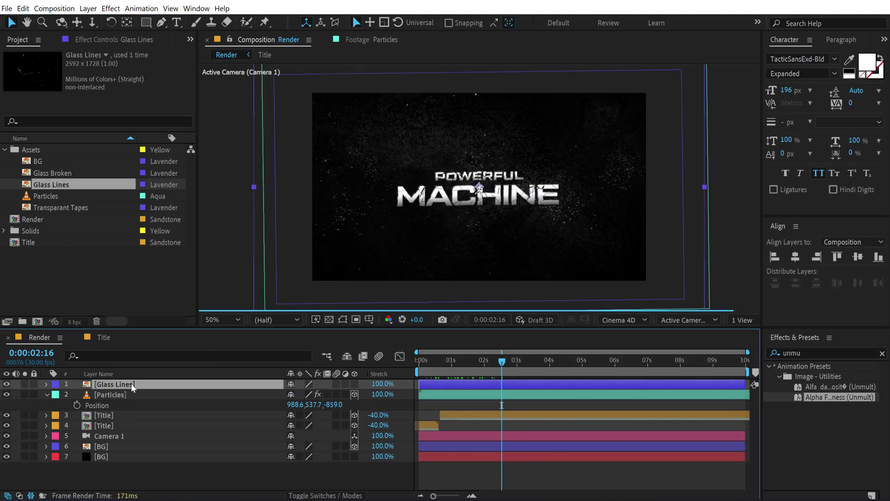
{"action": "left_click", "coordinate": [355, 384]}
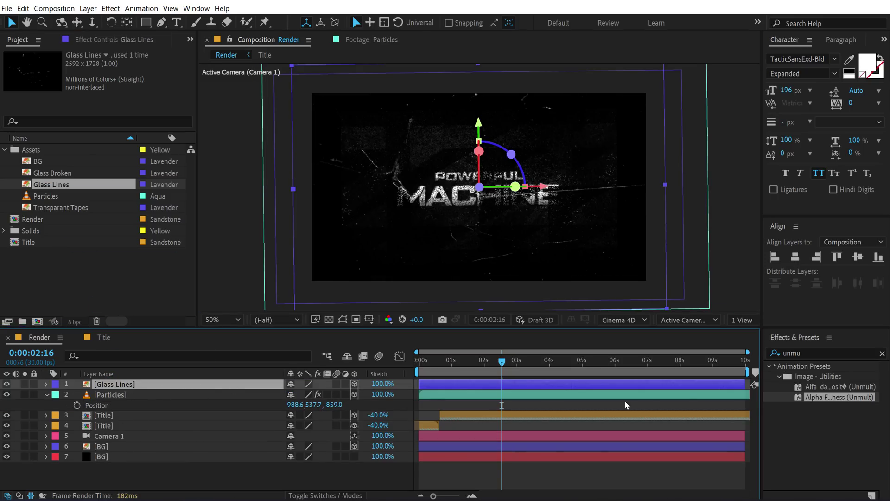
{"action": "left_click_drag", "start_coordinate": [827, 397], "coordinate": [153, 388]}
Move the Glass Lines layer toward the camera and slightly down, to a position of about 984.1, 585.4, -1303.
{"action": "key", "text": "p"}
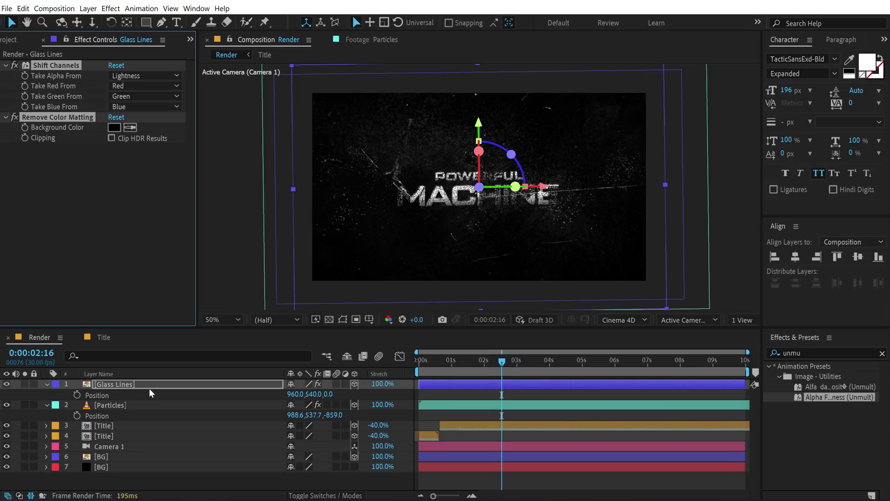
{"action": "left_click_drag", "start_coordinate": [329, 394], "coordinate": [265, 394]}
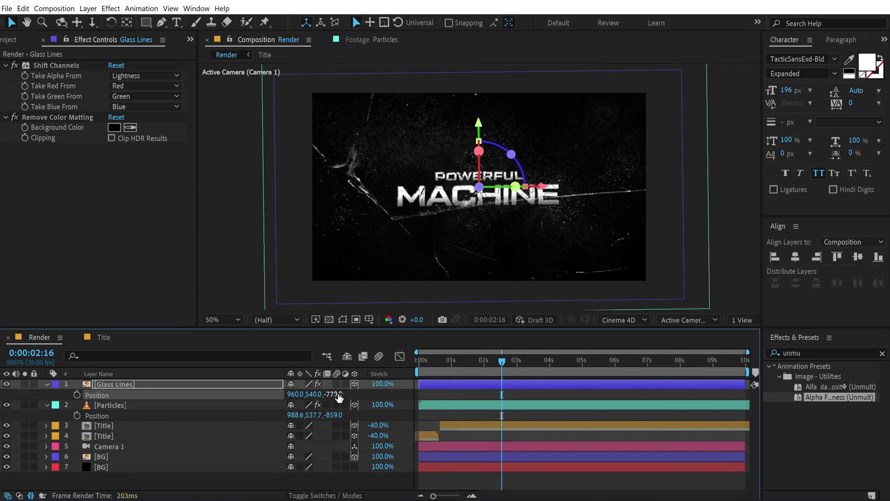
{"action": "left_click_drag", "start_coordinate": [160, 409], "coordinate": [48, 436]}
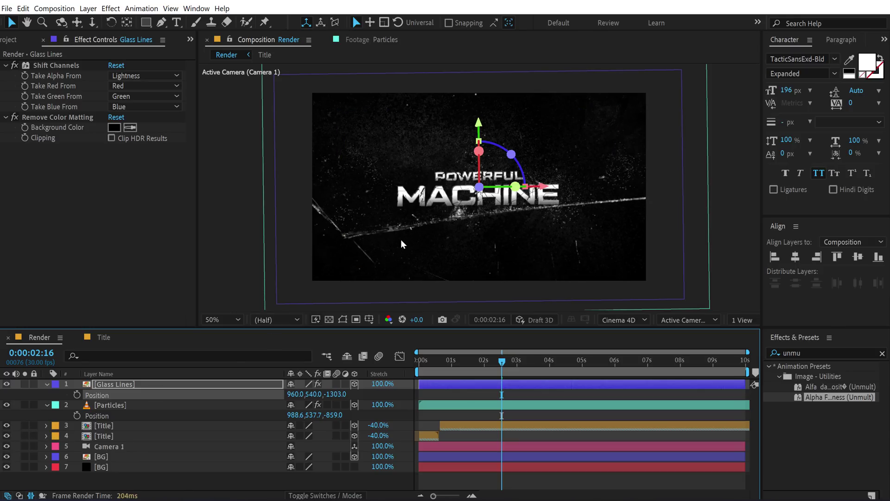
{"action": "left_click_drag", "start_coordinate": [401, 239], "coordinate": [412, 257]}
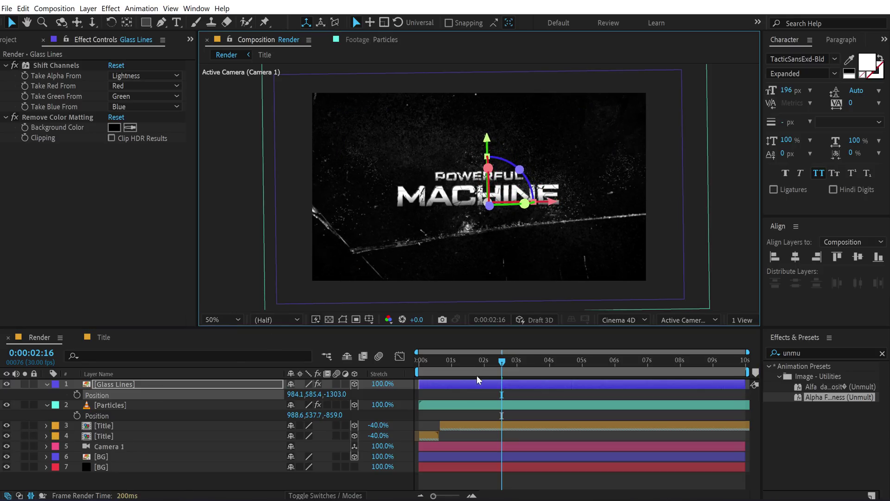
Apply the Sharpen effect to the Glass Lines layer with a Sharpen Amount of 20 and preview the animation.
{"action": "left_click", "coordinate": [575, 360]}
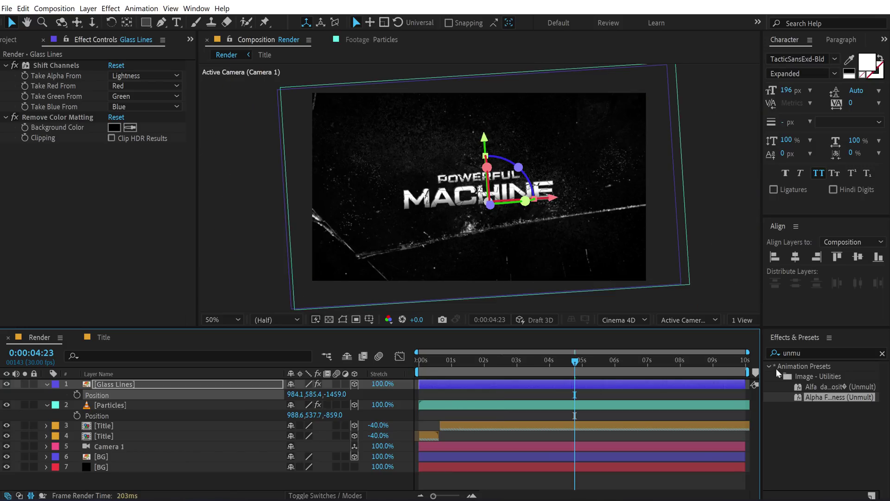
{"action": "left_click", "coordinate": [809, 353]}
{"action": "left_click", "coordinate": [810, 353]}
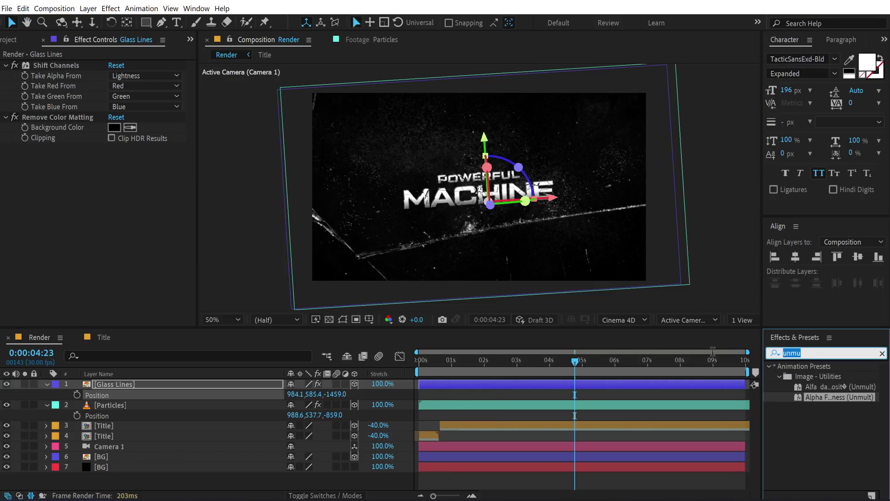
{"action": "type", "text": "shar"}
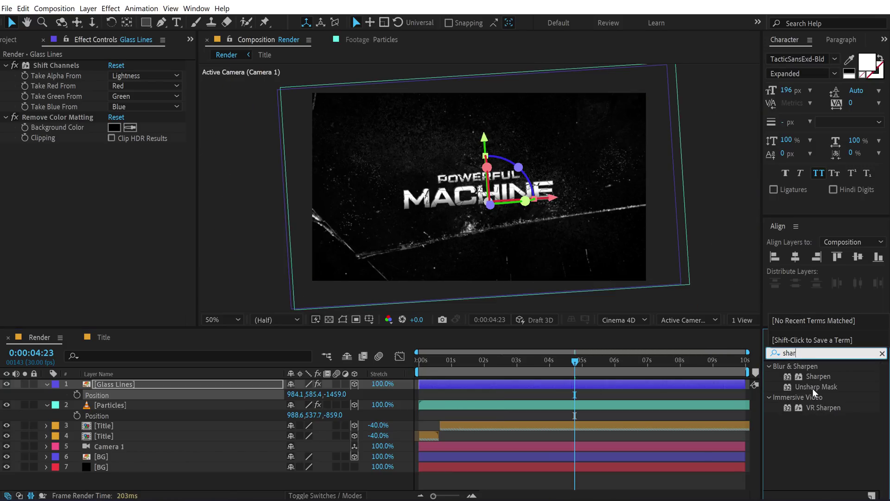
{"action": "left_click_drag", "start_coordinate": [813, 377], "coordinate": [171, 385]}
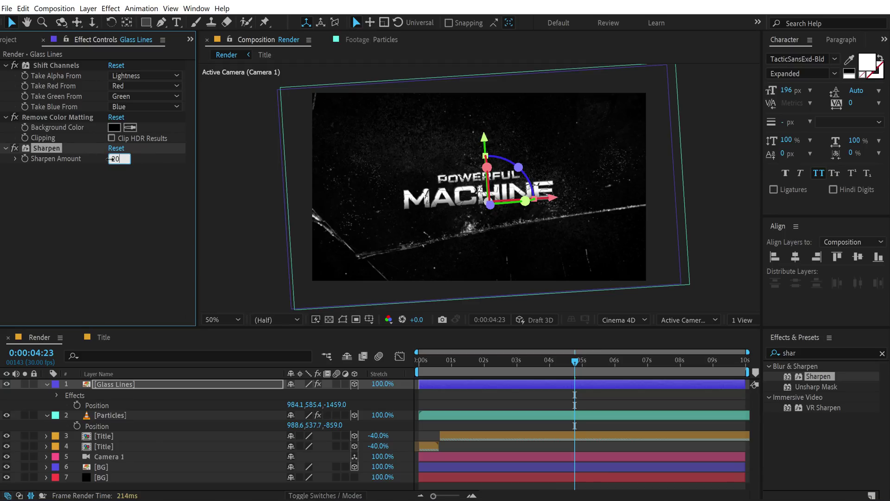
{"action": "left_click", "coordinate": [103, 190]}
{"action": "key", "text": "space"}
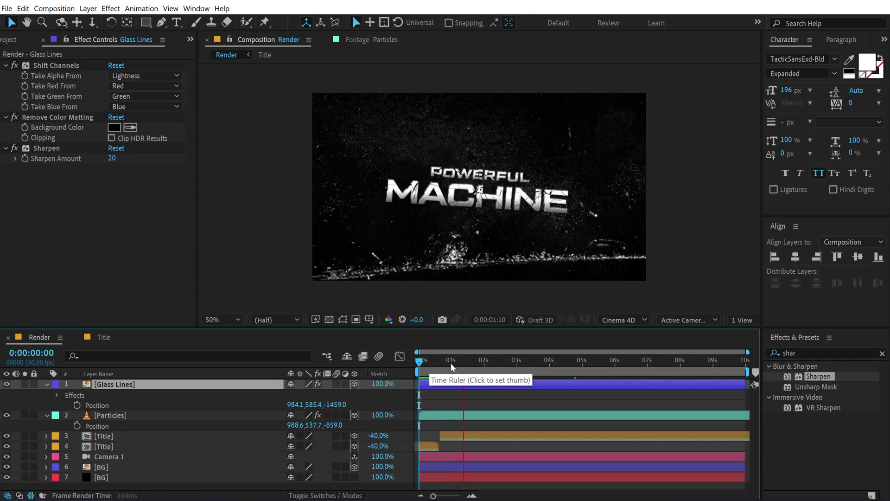
{"action": "left_click_drag", "start_coordinate": [436, 364], "coordinate": [501, 377]}
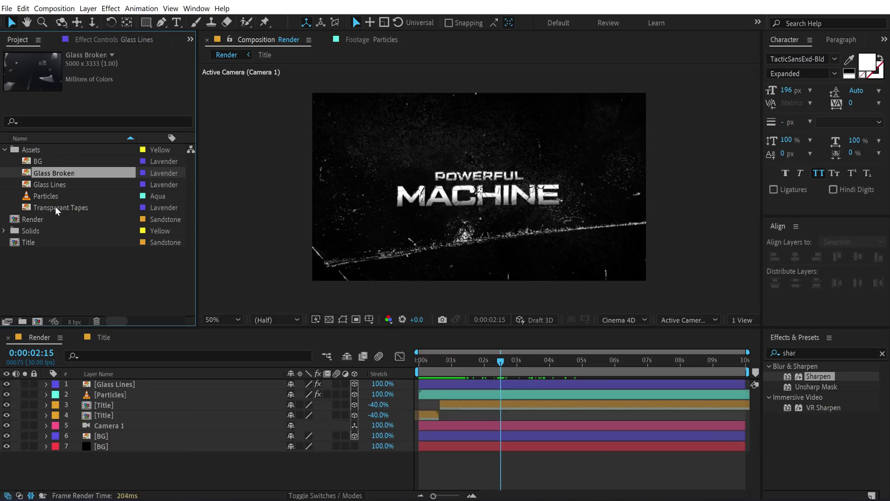
Add the Transparant Tapes image as the top 3D layer and apply the Alpha From Lightness (Unmult) preset to it.
{"action": "left_click_drag", "start_coordinate": [56, 207], "coordinate": [148, 380]}
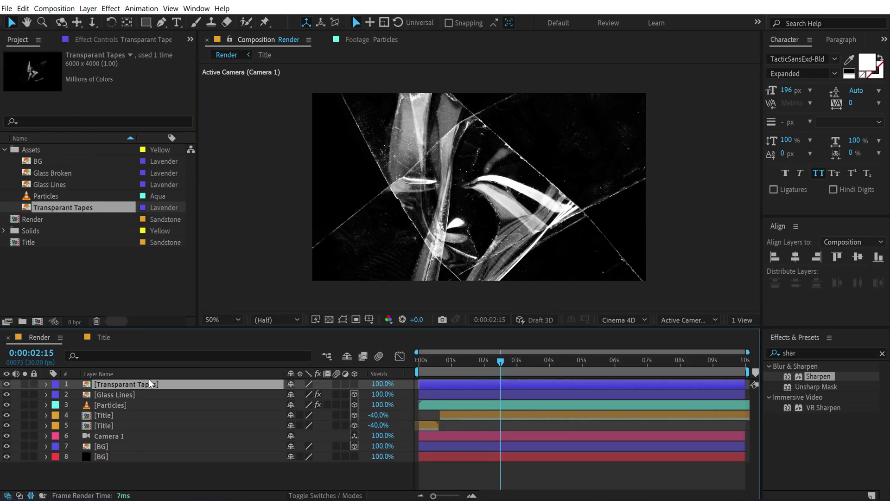
{"action": "left_click", "coordinate": [355, 384]}
{"action": "left_click", "coordinate": [782, 354]}
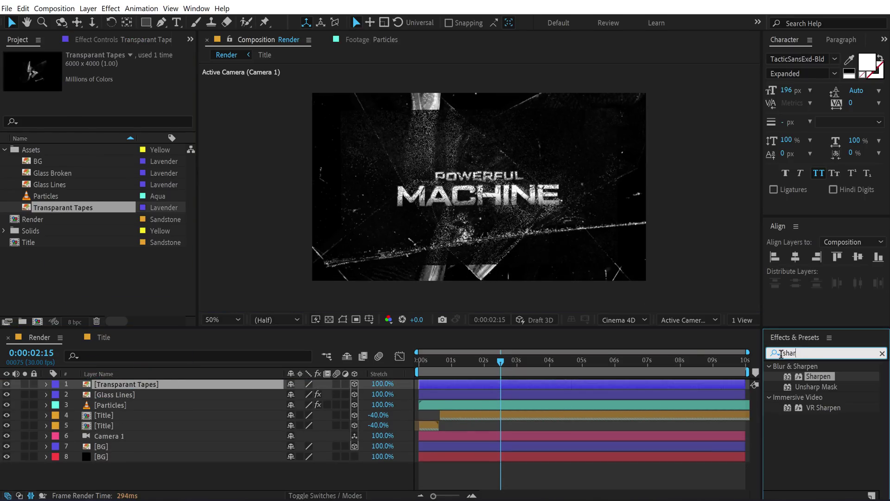
{"action": "type", "text": "unm"}
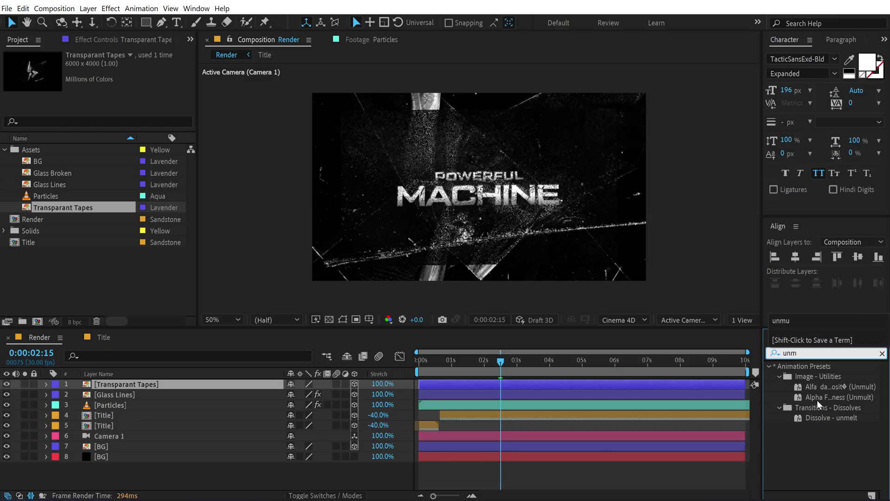
{"action": "left_click_drag", "start_coordinate": [840, 397], "coordinate": [185, 387]}
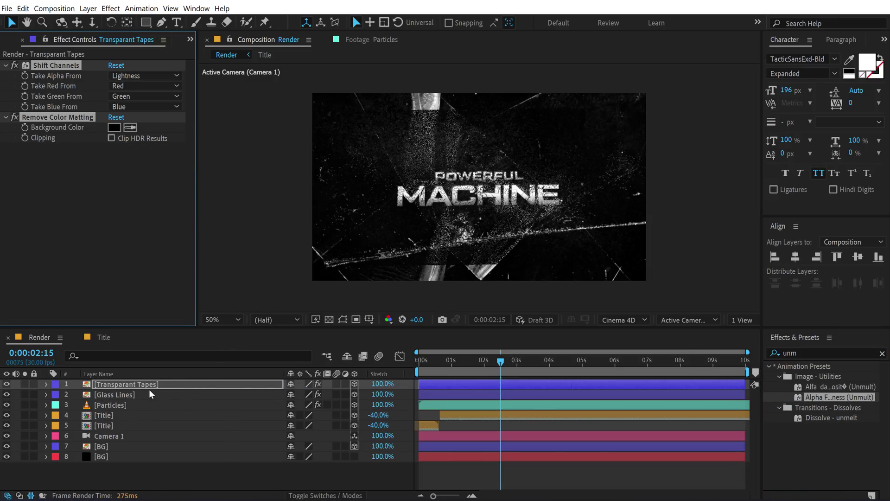
Bring the Transparant Tapes layer forward to a Z position of about -870 and scale it down to about 29%.
{"action": "left_click", "coordinate": [151, 472]}
{"action": "left_click", "coordinate": [137, 386]}
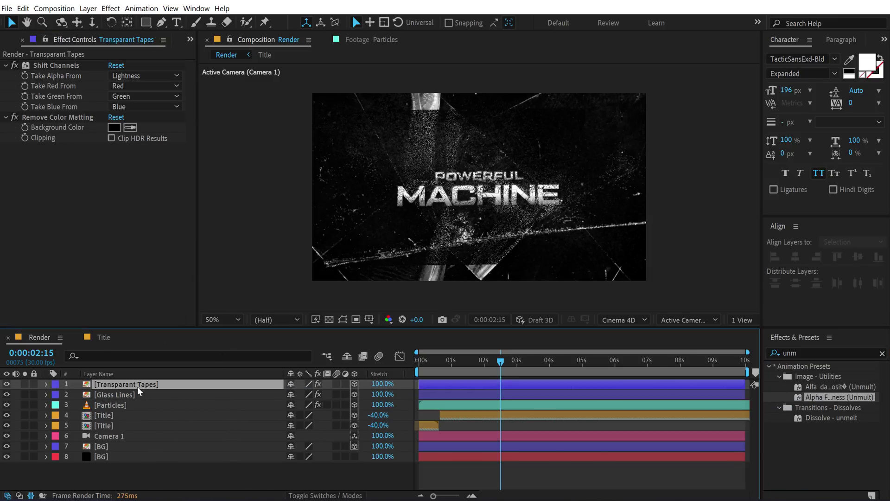
{"action": "key", "text": "p"}
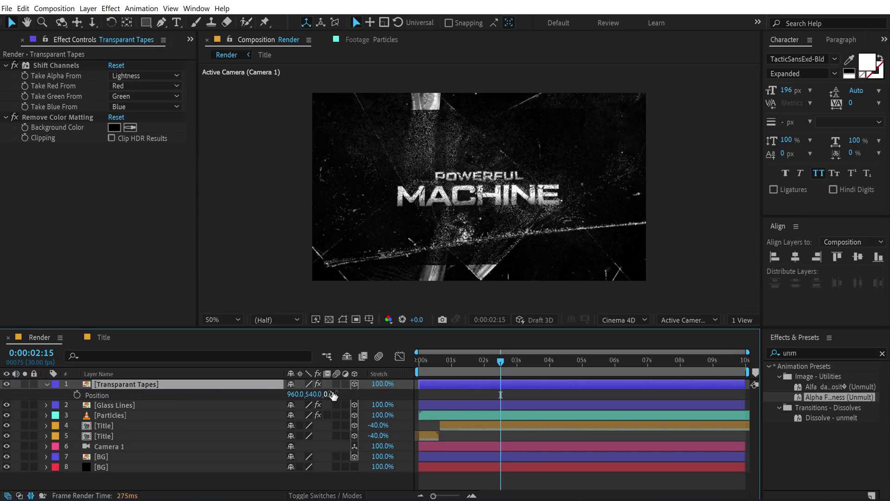
{"action": "left_click_drag", "start_coordinate": [333, 395], "coordinate": [125, 395]}
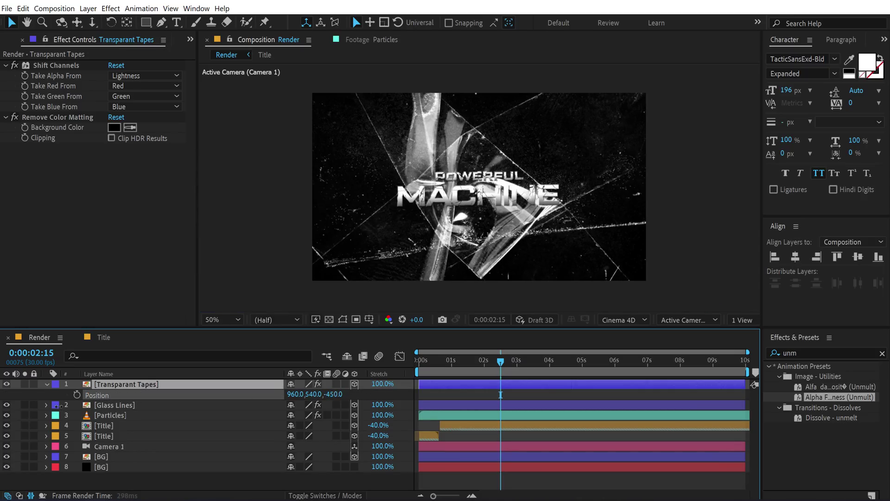
{"action": "left_click_drag", "start_coordinate": [501, 395], "coordinate": [501, 394]}
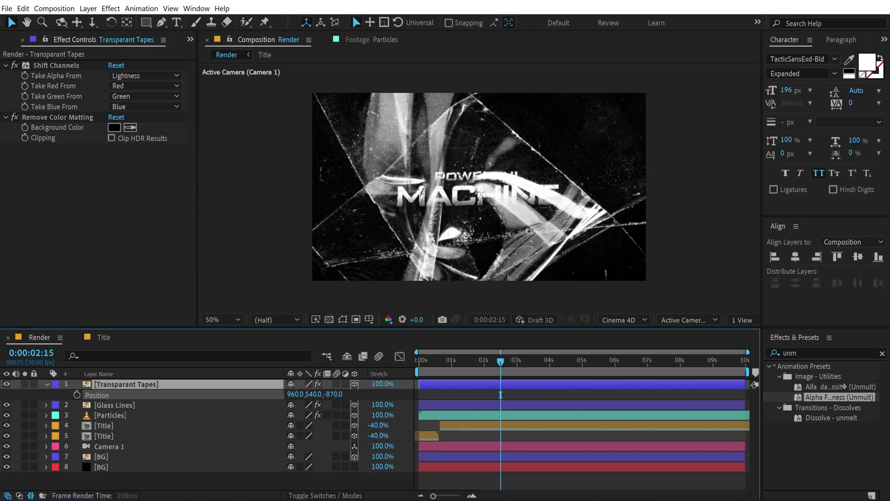
{"action": "key", "text": "s"}
{"action": "left_click_drag", "start_coordinate": [344, 394], "coordinate": [301, 406]}
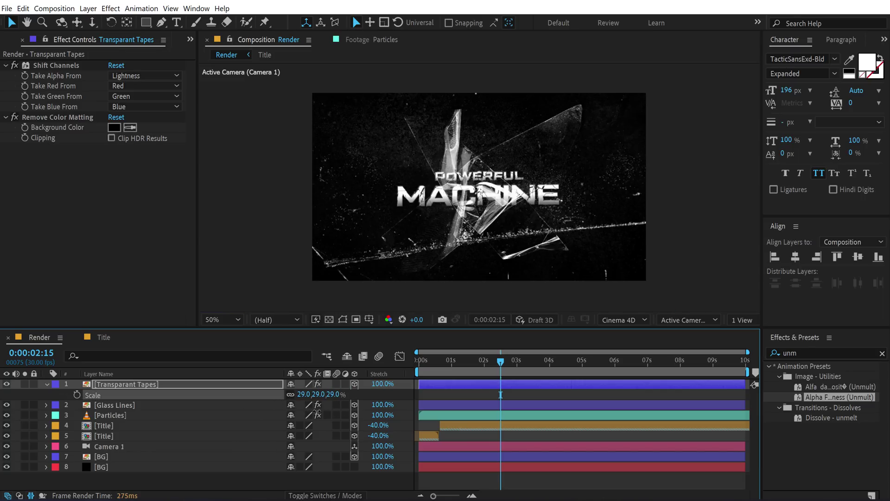
Fit the Transparant Tapes layer into the upper-right corner of the frame, adjusting its scale and setting its Z orientation to 332°.
{"action": "left_click", "coordinate": [654, 144]}
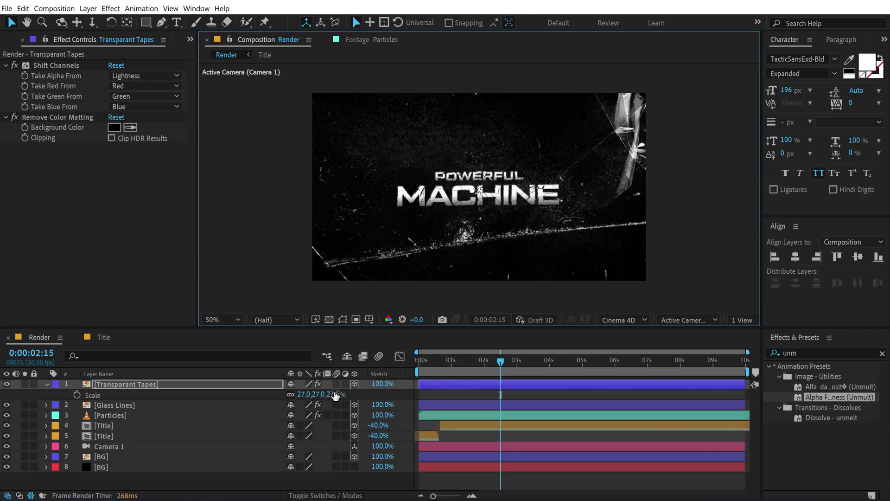
{"action": "left_click_drag", "start_coordinate": [338, 394], "coordinate": [299, 394]}
{"action": "key", "text": "r"}
{"action": "left_click", "coordinate": [635, 158]}
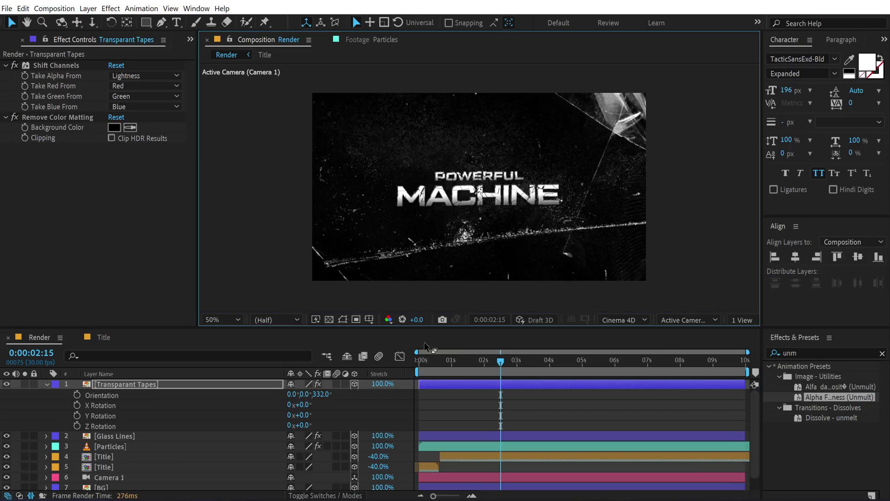
{"action": "left_click_drag", "start_coordinate": [430, 360], "coordinate": [576, 364]}
{"action": "key", "text": "ctrl+x"}
{"action": "key", "text": "ctrl+v"}
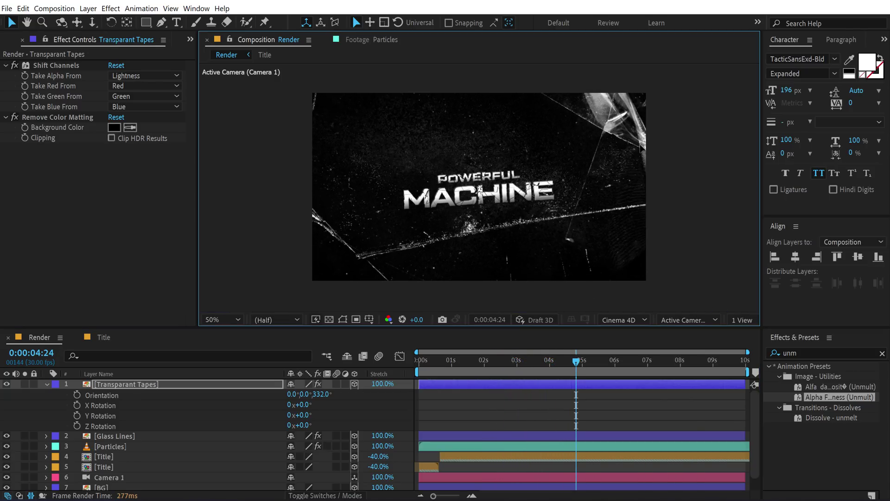
Duplicate the Transparant Tapes layer, set the copy's Z orientation to 6° and move it to the upper-left part of the frame.
{"action": "left_click", "coordinate": [137, 384]}
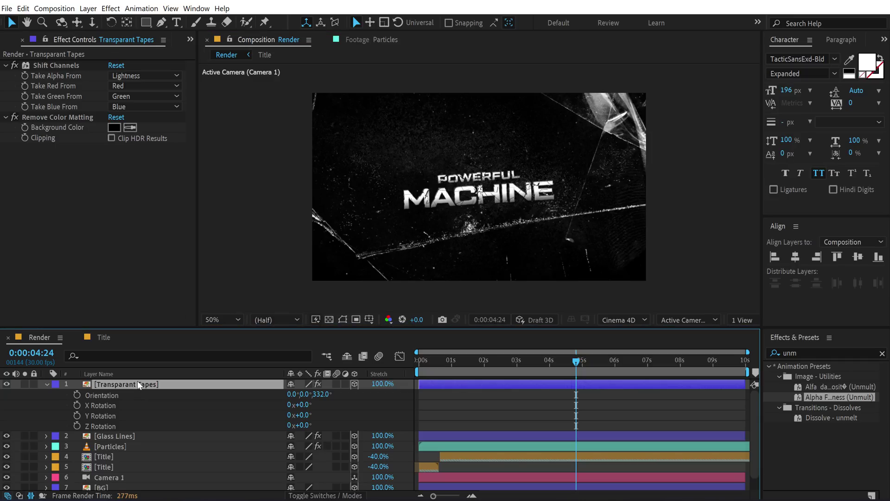
{"action": "key", "text": "ctrl+d"}
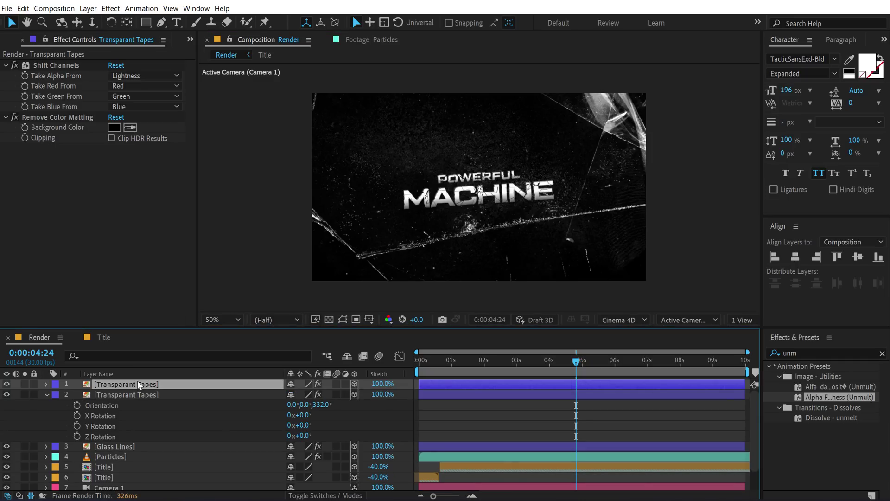
{"action": "key", "text": "u"}
{"action": "left_click_drag", "start_coordinate": [323, 395], "coordinate": [342, 393]}
{"action": "left_click", "coordinate": [663, 121]}
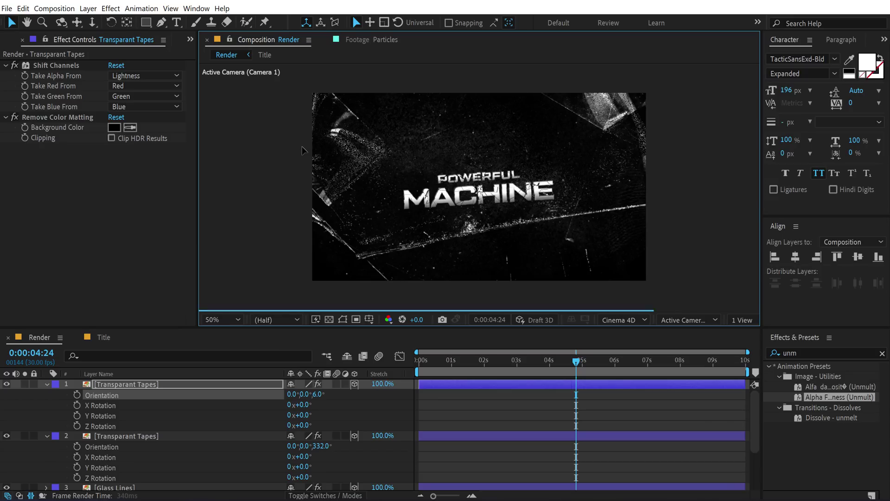
{"action": "left_click", "coordinate": [286, 303]}
Set the duplicate tapes layer's Z position to -152 and move it into the upper-left corner, at about -139.3, -7.8.
{"action": "left_click", "coordinate": [110, 386]}
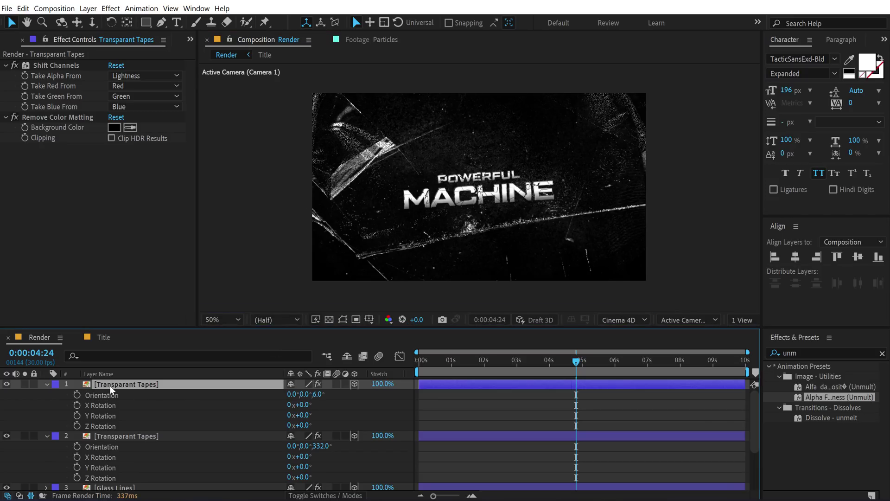
{"action": "key", "text": "p"}
{"action": "left_click_drag", "start_coordinate": [340, 395], "coordinate": [840, 398]}
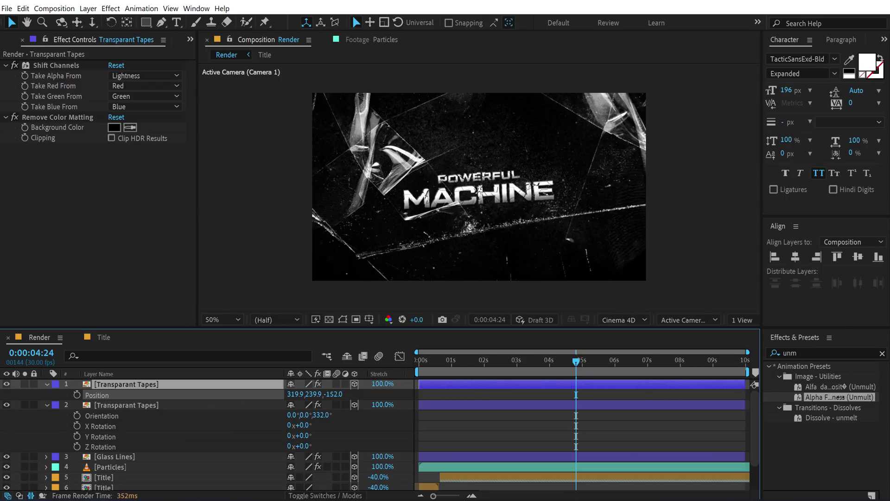
{"action": "left_click_drag", "start_coordinate": [441, 159], "coordinate": [332, 129]}
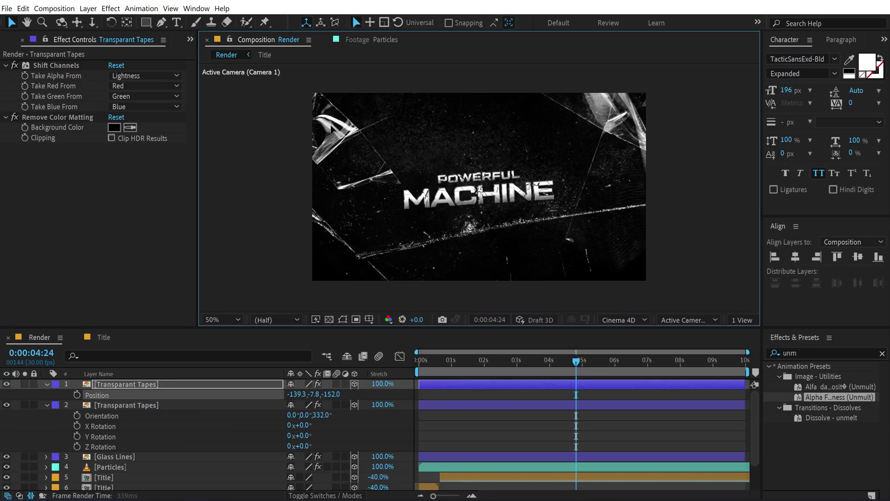
Rotate the duplicate tapes layer to a Z orientation of about 85° and collapse the properties of both tapes layers.
{"action": "left_click_drag", "start_coordinate": [319, 394], "coordinate": [368, 393]}
{"action": "key", "text": "r"}
{"action": "left_click", "coordinate": [332, 108]}
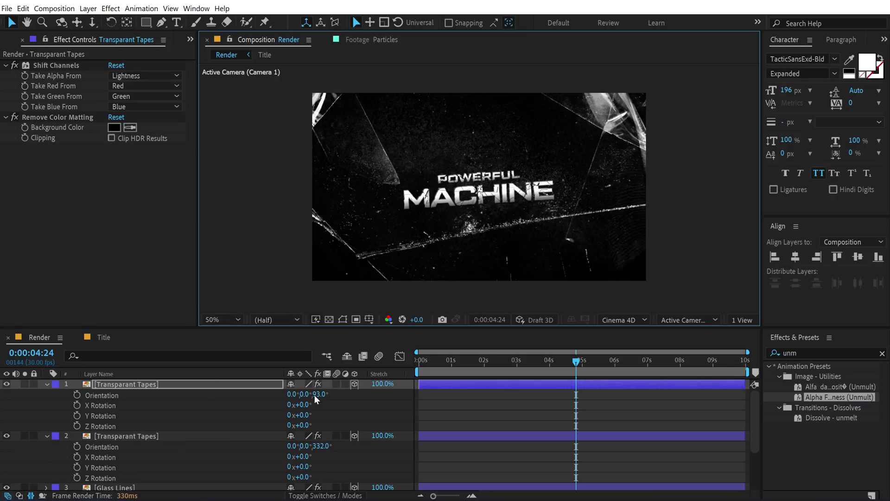
{"action": "left_click_drag", "start_coordinate": [316, 398], "coordinate": [312, 394]}
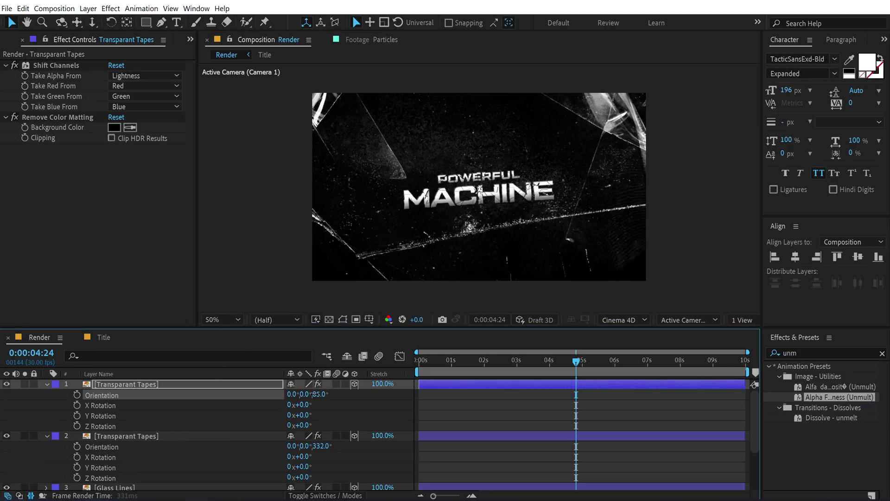
{"action": "left_click", "coordinate": [47, 385]}
{"action": "left_click", "coordinate": [47, 394]}
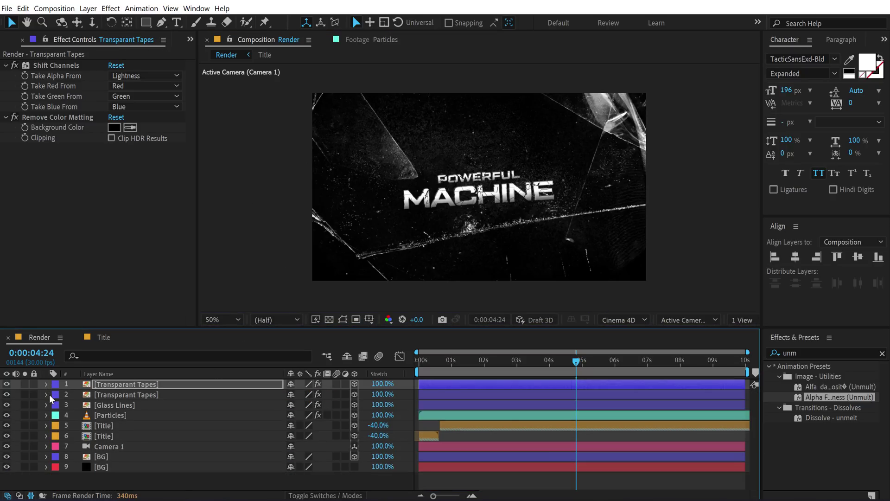
Add the Glass Broken image as the top 3D layer and apply the Alpha From Lightness (Unmult) preset to it.
{"action": "left_click", "coordinate": [7, 40]}
{"action": "left_click_drag", "start_coordinate": [57, 172], "coordinate": [124, 384]}
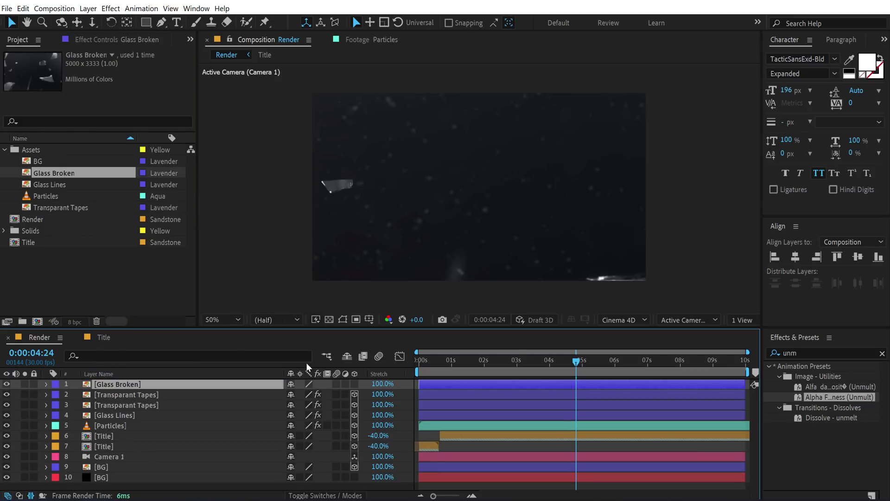
{"action": "left_click", "coordinate": [354, 384]}
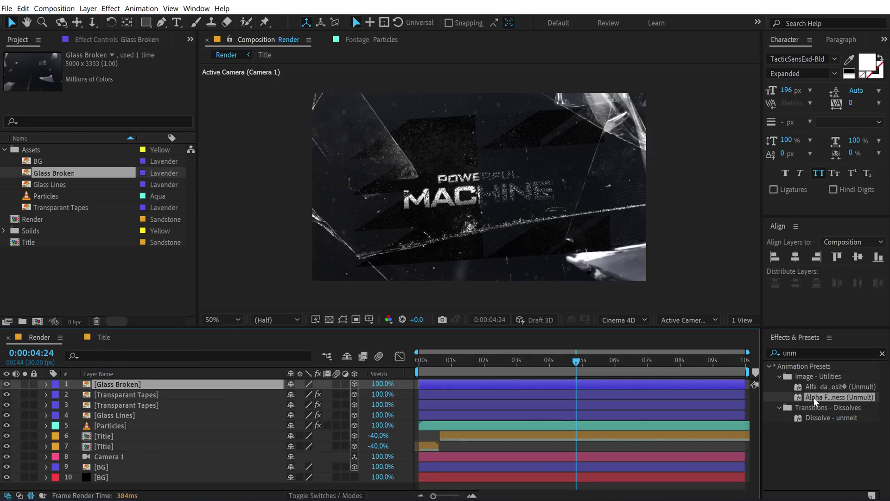
{"action": "left_click_drag", "start_coordinate": [815, 402], "coordinate": [127, 380]}
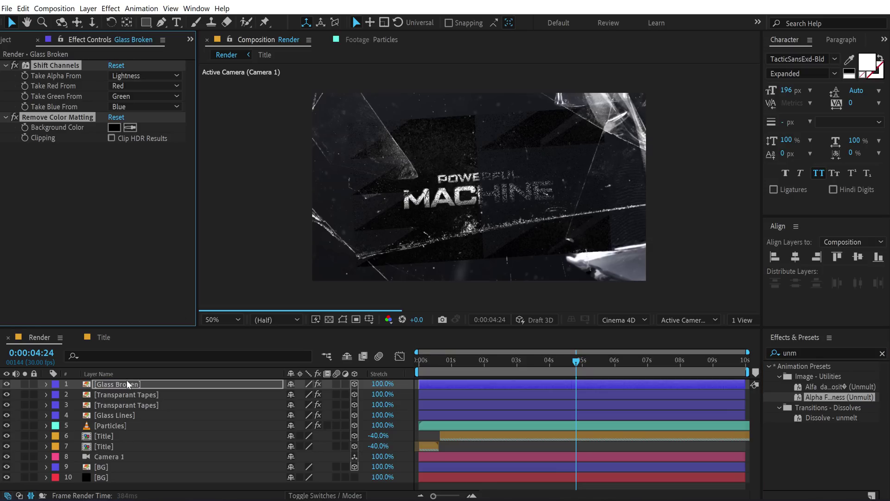
Bring the Glass Broken layer toward the camera, scale it down to 41% and check it across the timeline.
{"action": "key", "text": "p"}
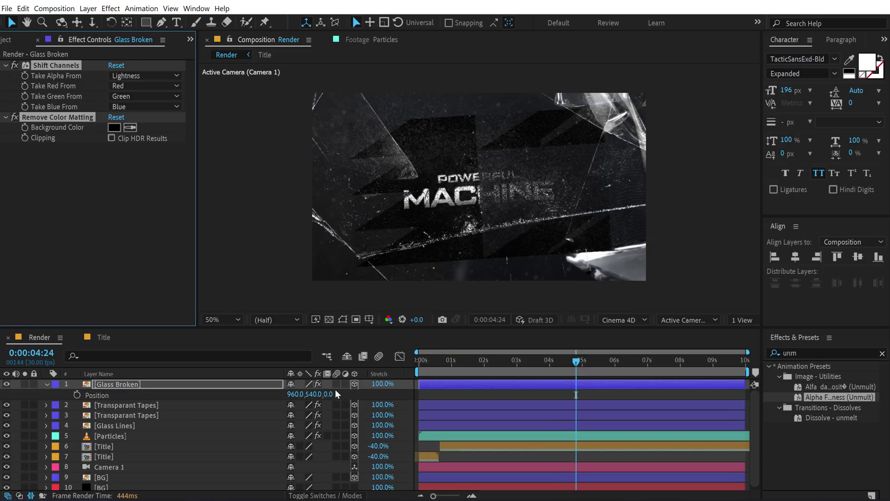
{"action": "left_click_drag", "start_coordinate": [331, 394], "coordinate": [38, 416]}
{"action": "key", "text": "s"}
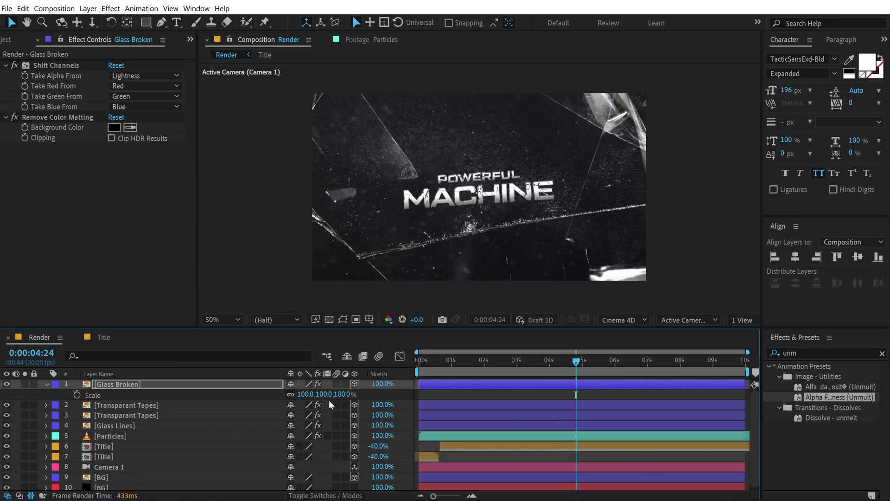
{"action": "left_click_drag", "start_coordinate": [341, 394], "coordinate": [310, 400]}
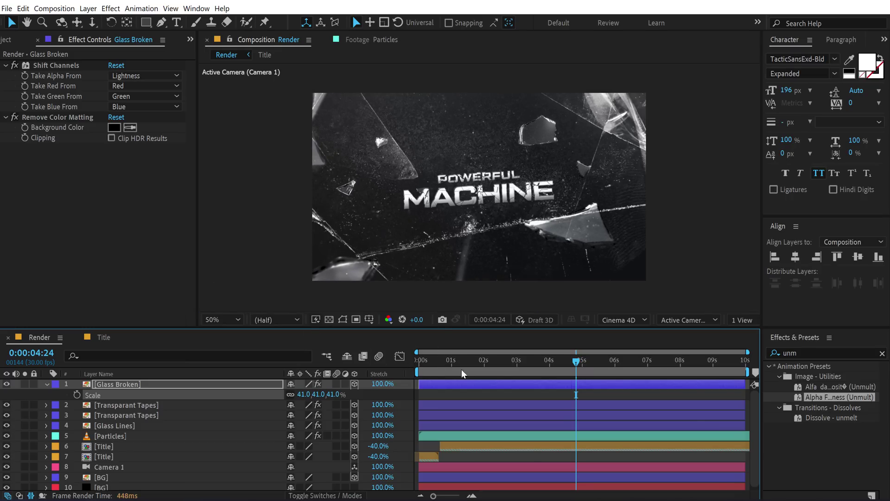
{"action": "left_click_drag", "start_coordinate": [424, 357], "coordinate": [599, 381]}
Try a Curves effect with an S-shaped contrast curve on the Glass Broken layer, and remove the effect.
{"action": "left_click", "coordinate": [127, 383]}
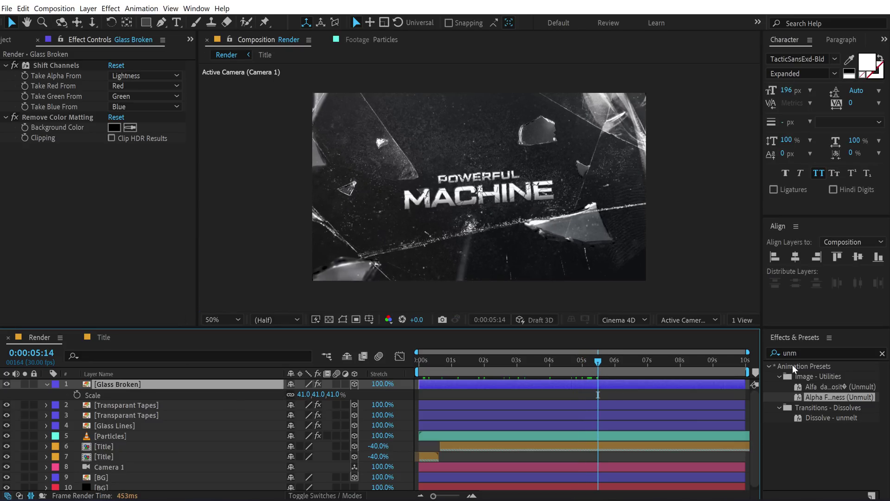
{"action": "left_click", "coordinate": [799, 352]}
{"action": "type", "text": "curv"}
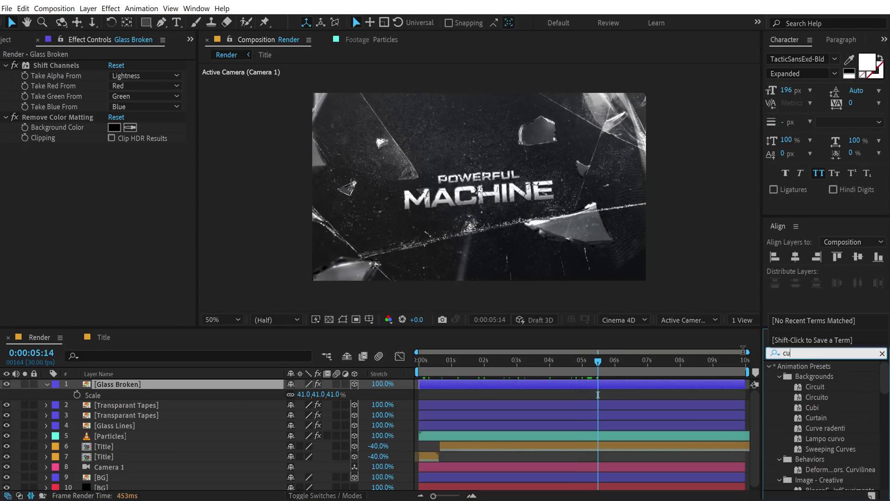
{"action": "double_click", "coordinate": [816, 449]}
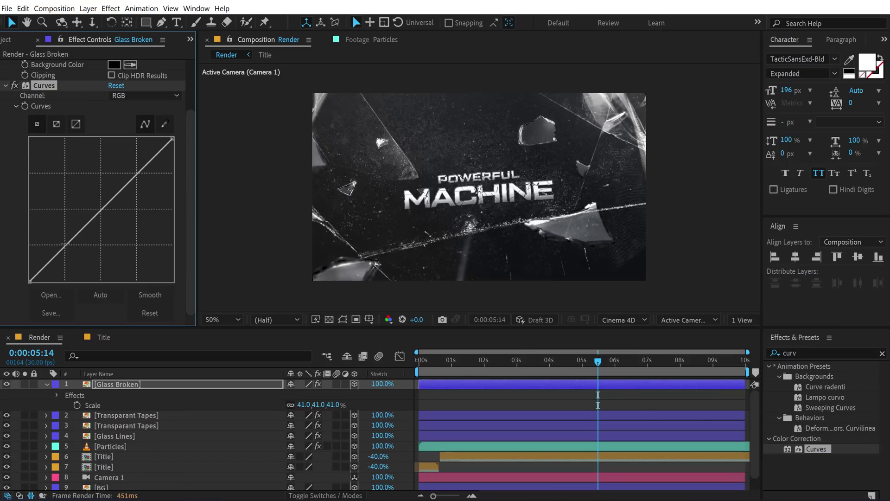
{"action": "left_click_drag", "start_coordinate": [65, 243], "coordinate": [72, 252]}
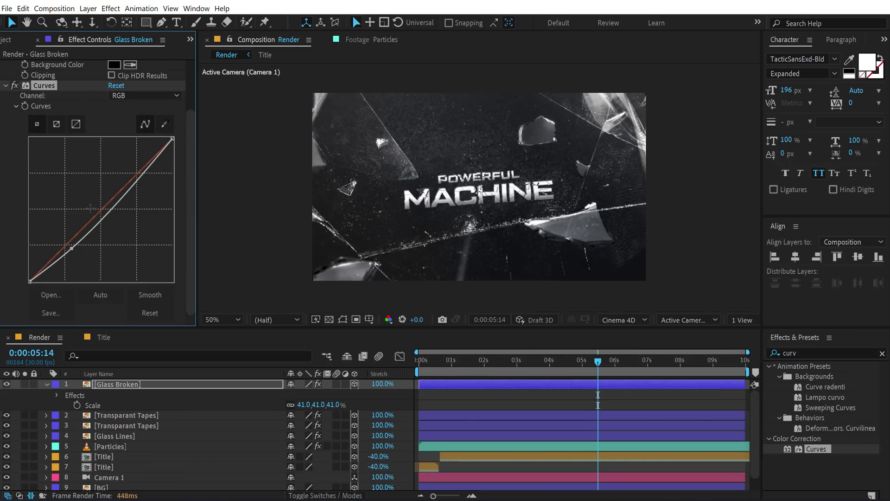
{"action": "left_click_drag", "start_coordinate": [134, 182], "coordinate": [124, 179]}
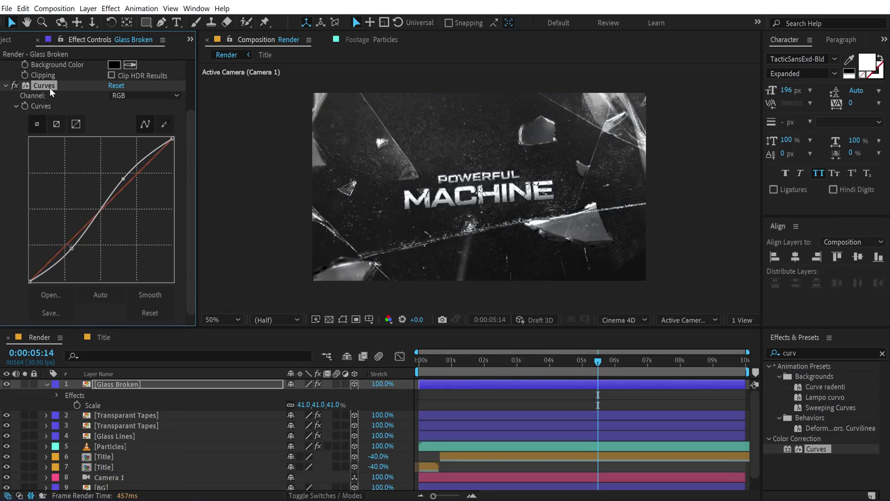
{"action": "key", "text": "Delete"}
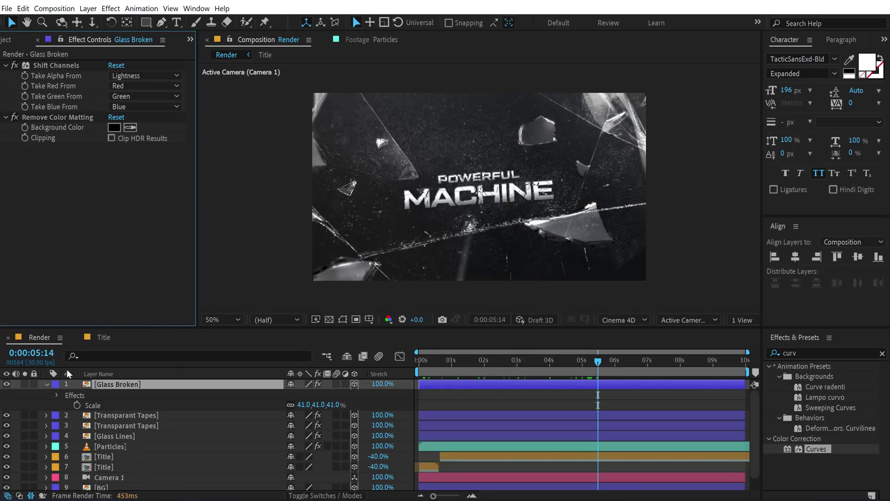
Collapse the Glass Broken layer's properties and add an adjustment layer named CC above all the other layers.
{"action": "left_click", "coordinate": [46, 384]}
{"action": "left_click_drag", "start_coordinate": [436, 364], "coordinate": [514, 367]}
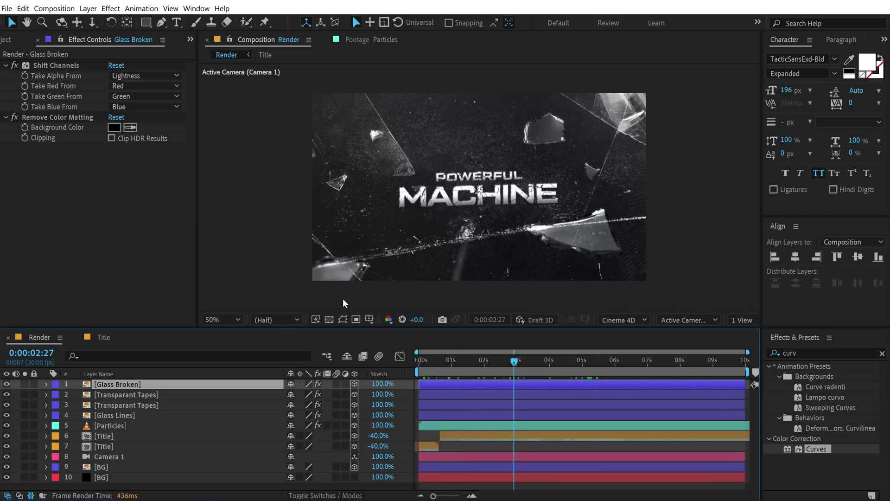
{"action": "right_click", "coordinate": [125, 485]}
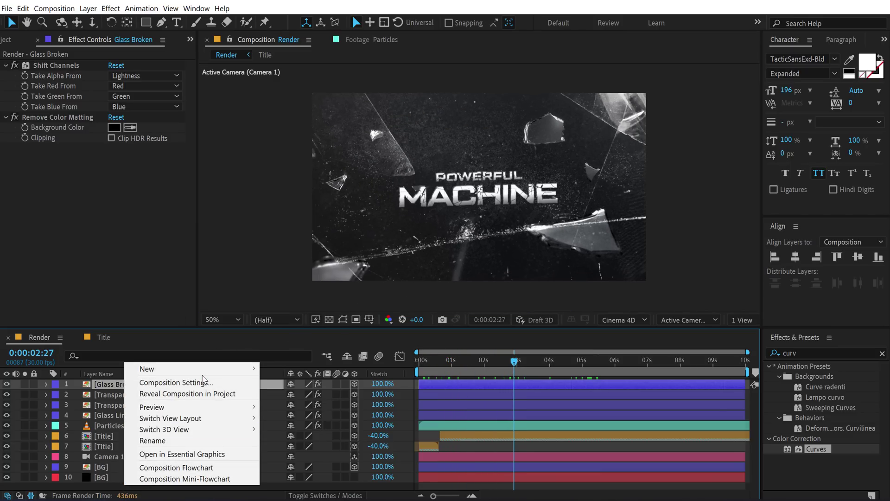
{"action": "mouse_move", "coordinate": [204, 371]}
{"action": "left_click", "coordinate": [294, 448]}
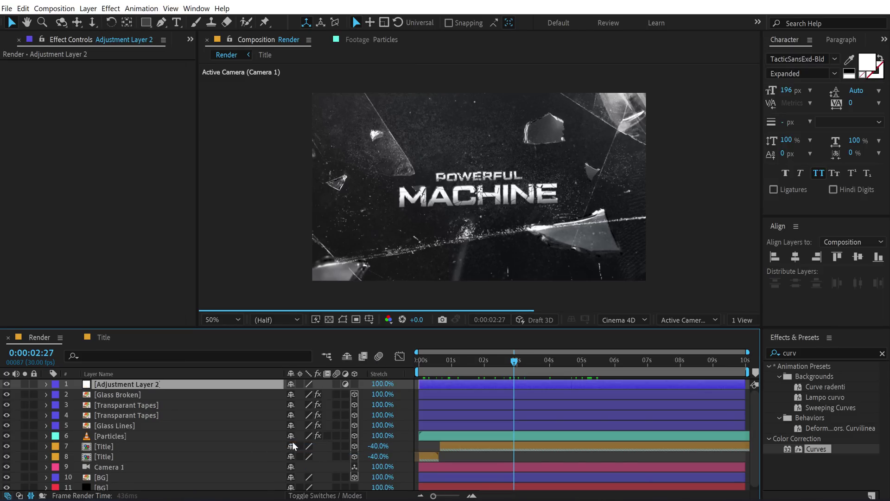
{"action": "key", "text": "Return"}
{"action": "type", "text": "CC"}
{"action": "key", "text": "Return"}
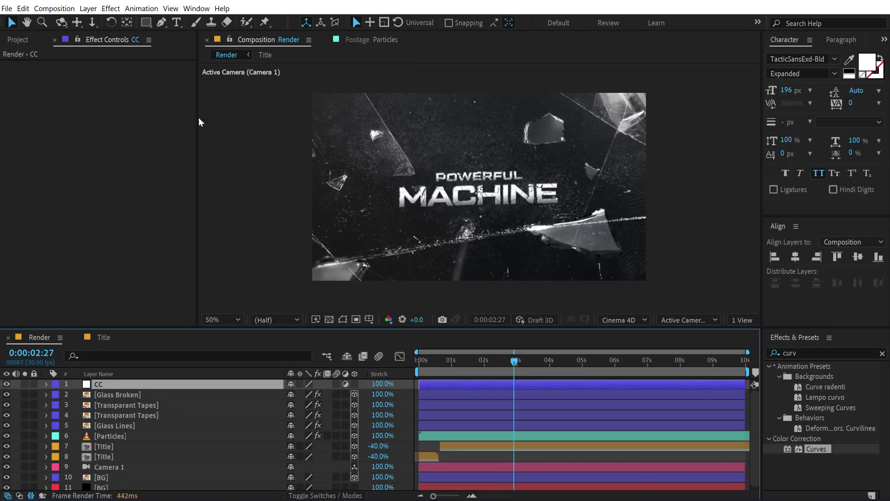
Apply a Photo Filter effect to the CC layer, using Cooling Filter (LBB) at 20% density.
{"action": "left_click", "coordinate": [811, 353]}
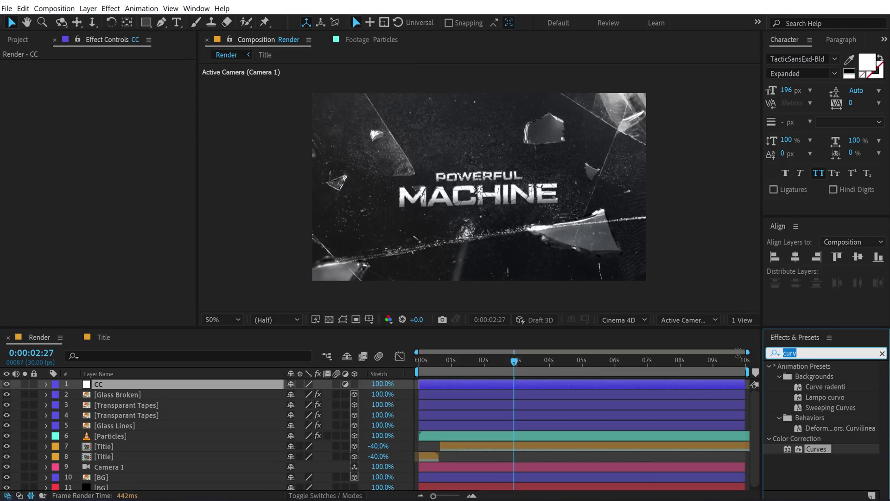
{"action": "type", "text": "pho"}
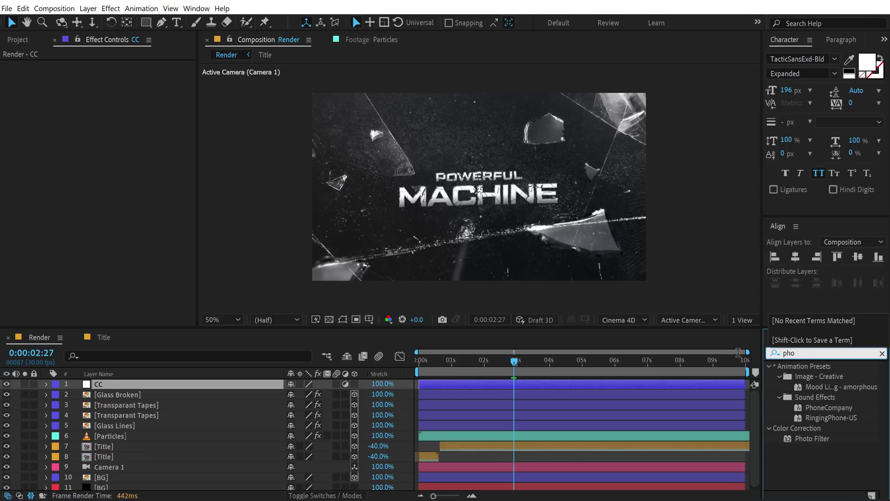
{"action": "double_click", "coordinate": [809, 439]}
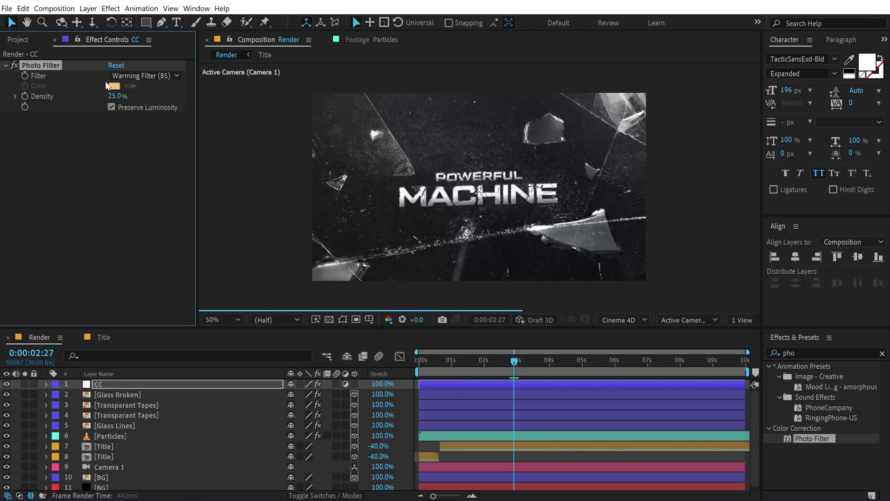
{"action": "left_click", "coordinate": [144, 76]}
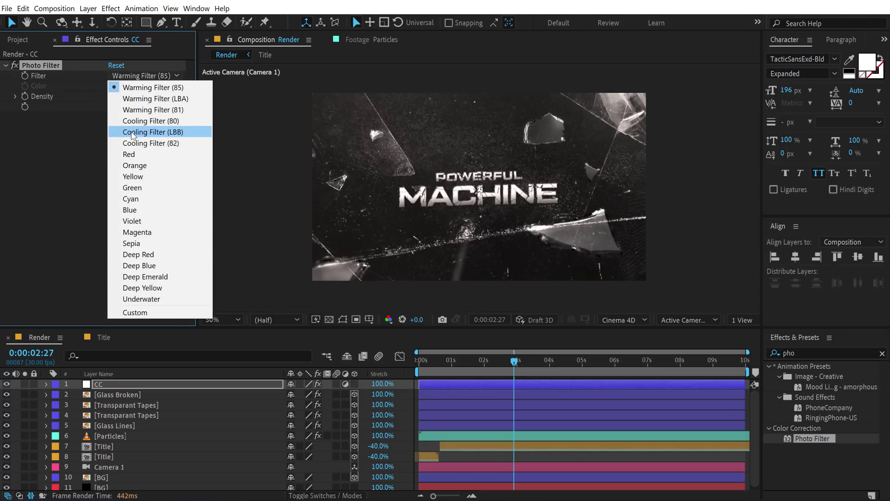
{"action": "left_click", "coordinate": [148, 131]}
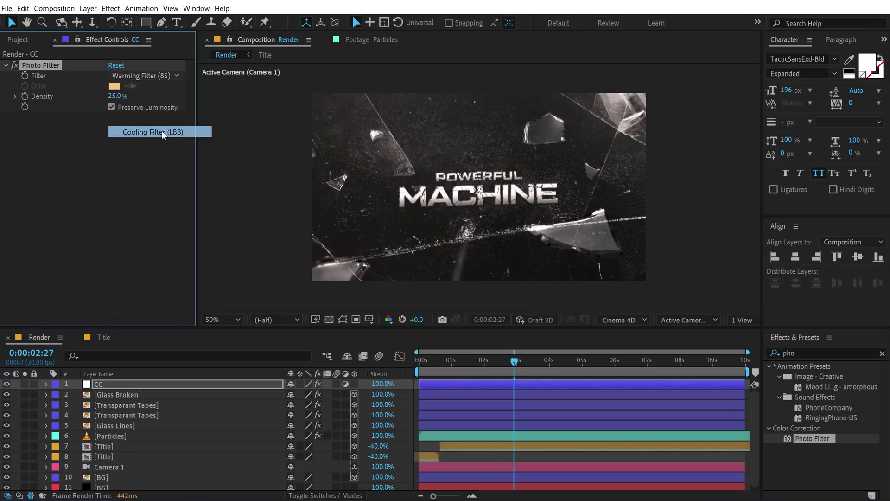
{"action": "left_click", "coordinate": [115, 97]}
{"action": "key", "text": "Return"}
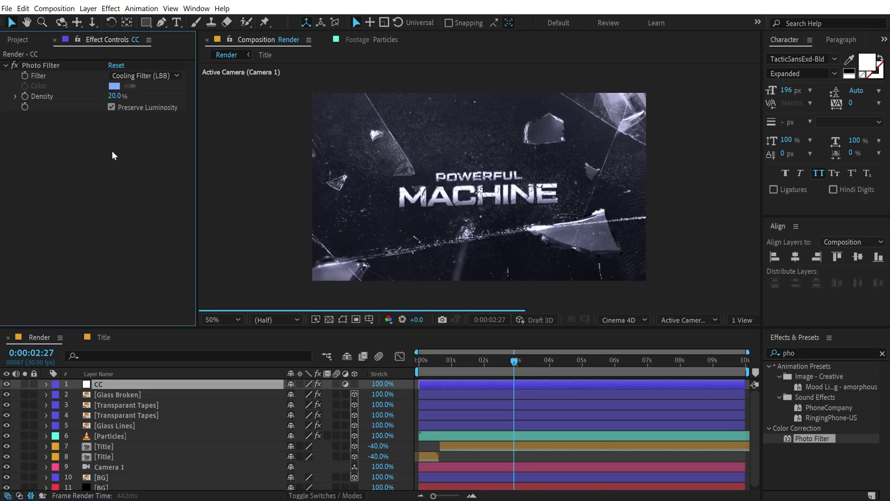
Apply Curves to the CC layer, lowering the RGB shadows and pinning the highlights near the original diagonal.
{"action": "left_click", "coordinate": [807, 354]}
{"action": "type", "text": "curv"}
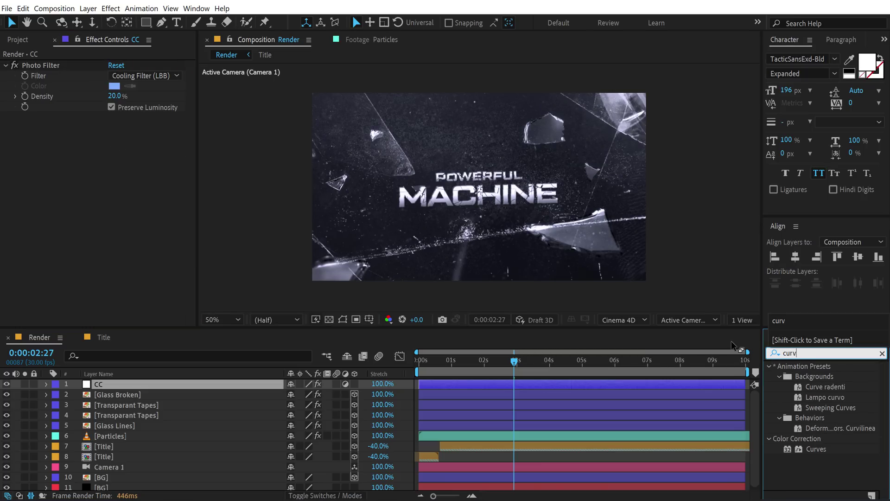
{"action": "double_click", "coordinate": [818, 448]}
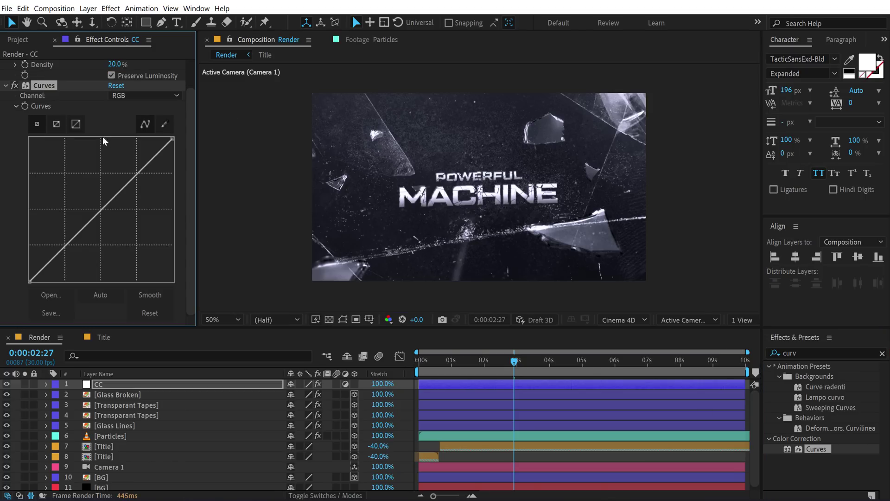
{"action": "left_click_drag", "start_coordinate": [68, 243], "coordinate": [73, 252]}
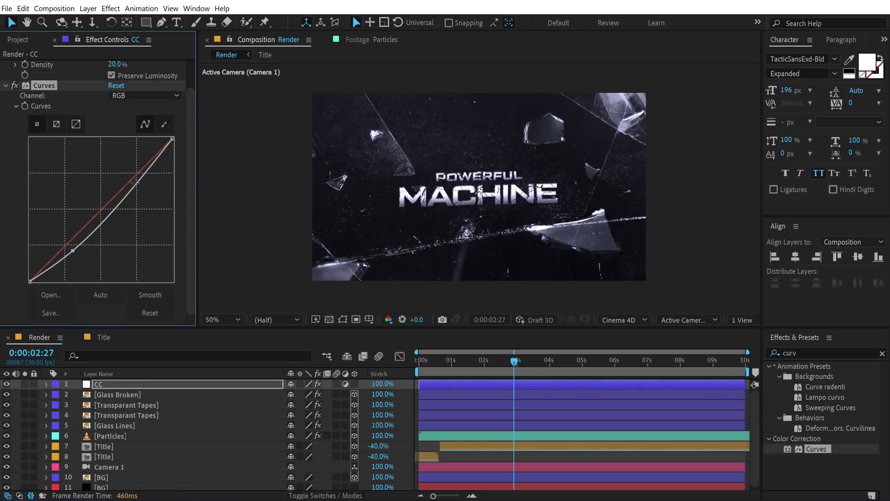
{"action": "left_click_drag", "start_coordinate": [136, 182], "coordinate": [134, 181]}
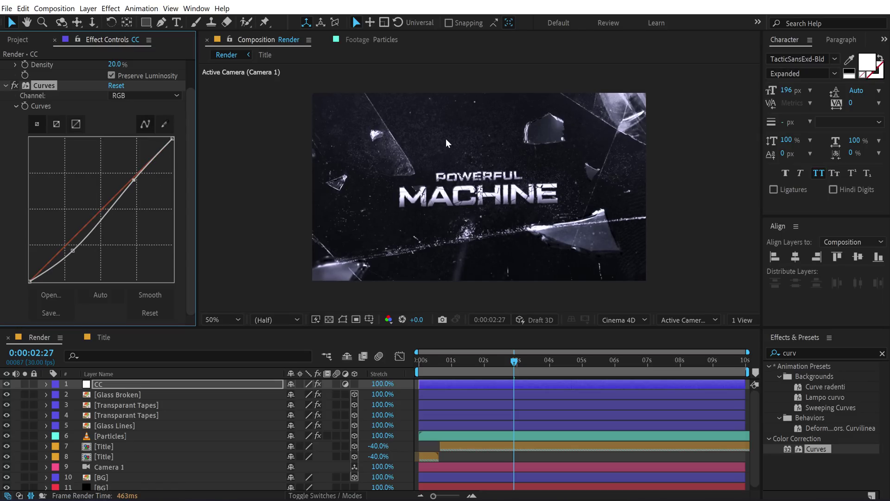
Apply Sharpen to the CC layer with an amount of 12 and preview the graded animation.
{"action": "left_click", "coordinate": [770, 354]}
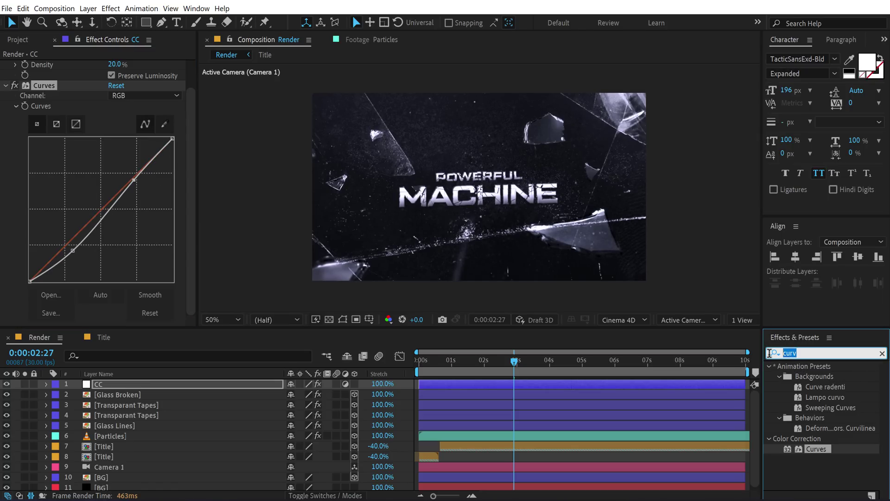
{"action": "type", "text": "sharp"}
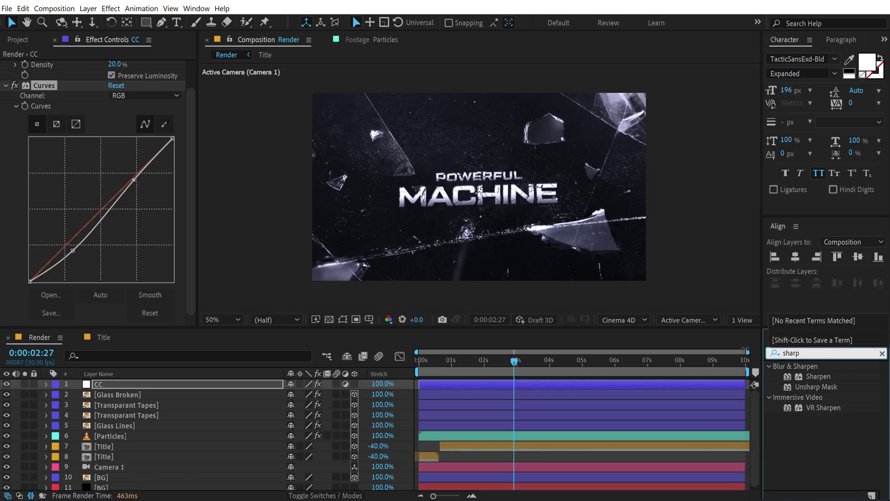
{"action": "double_click", "coordinate": [813, 377]}
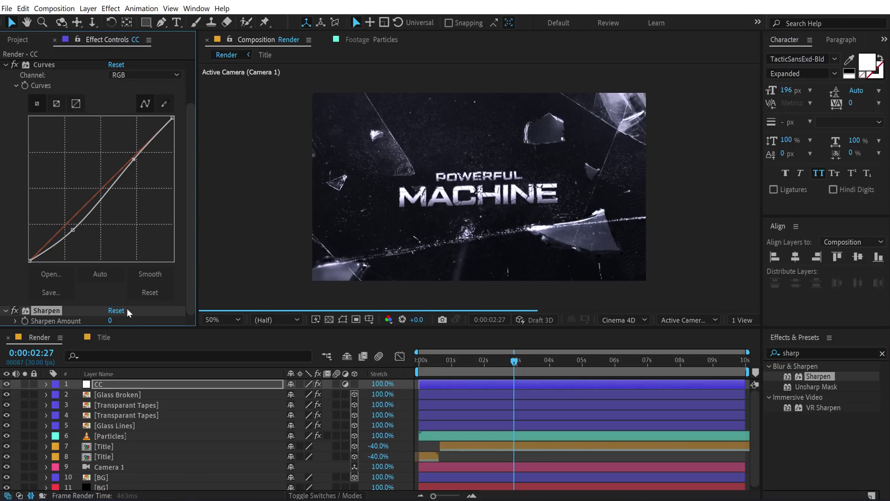
{"action": "left_click", "coordinate": [112, 321]}
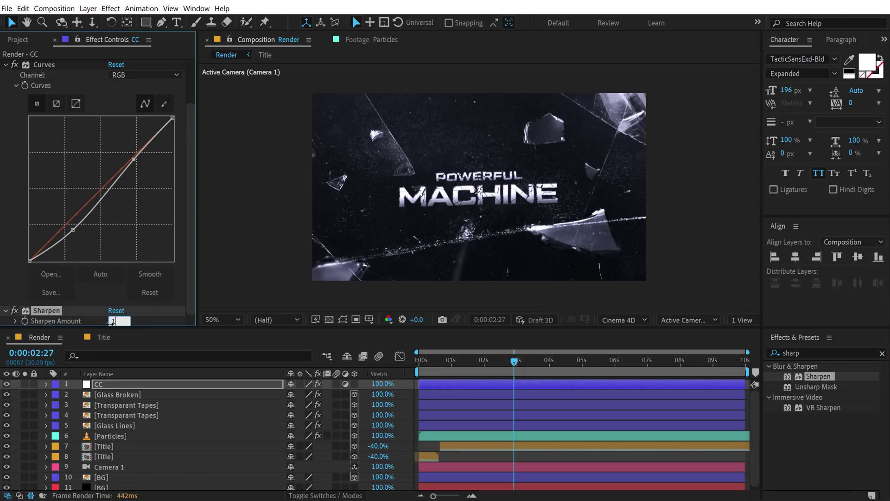
{"action": "key", "text": "Return"}
{"action": "left_click_drag", "start_coordinate": [526, 361], "coordinate": [580, 368]}
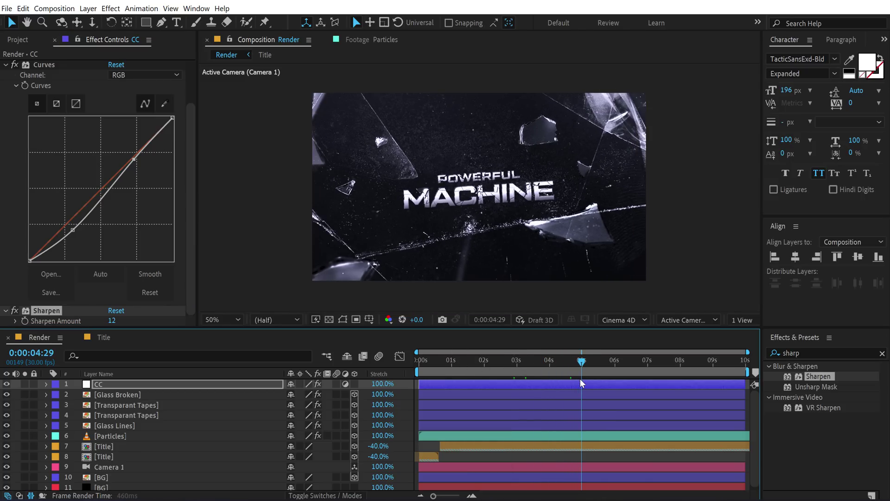
{"action": "key", "text": "space"}
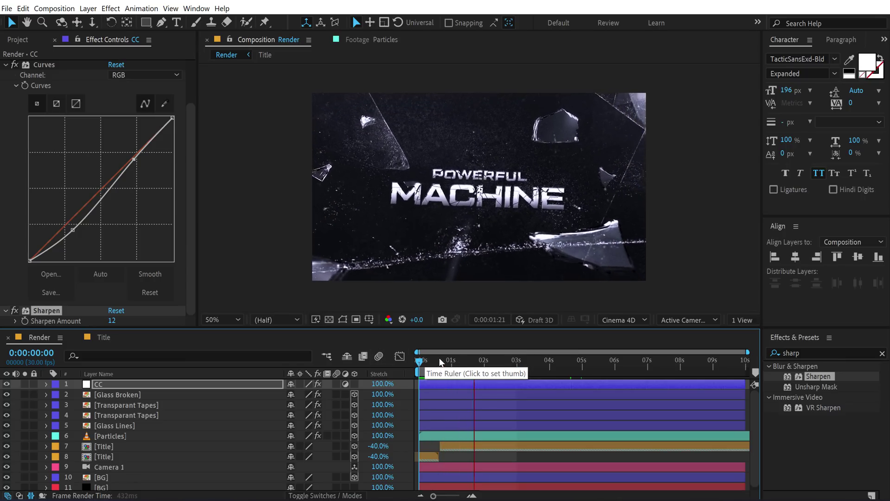
Open the Title composition, apply the RSMB motion blur effect to the Shatter layer and check the blur on the flying pieces.
{"action": "left_click", "coordinate": [449, 360]}
{"action": "left_click_drag", "start_coordinate": [450, 361], "coordinate": [425, 360]}
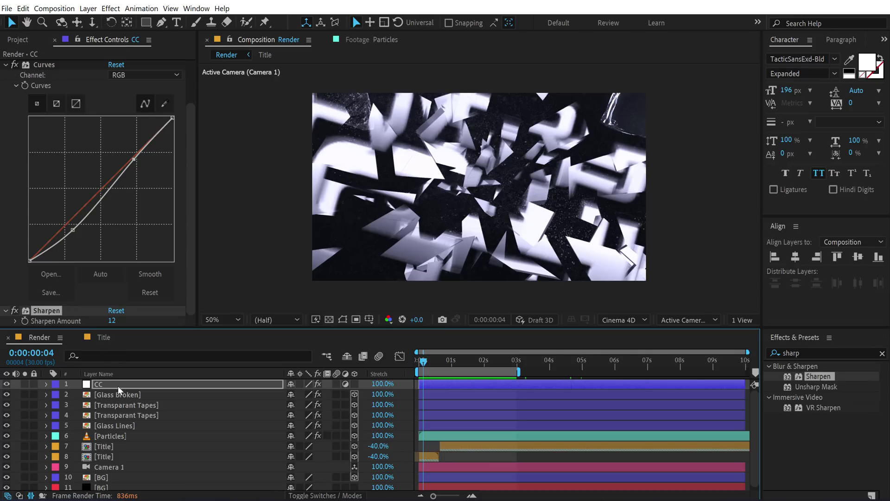
{"action": "double_click", "coordinate": [107, 447]}
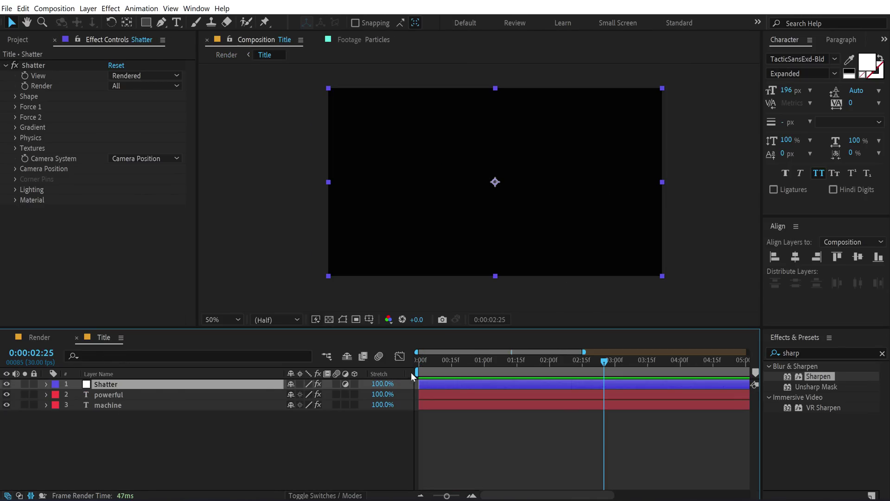
{"action": "left_click_drag", "start_coordinate": [432, 359], "coordinate": [506, 364]}
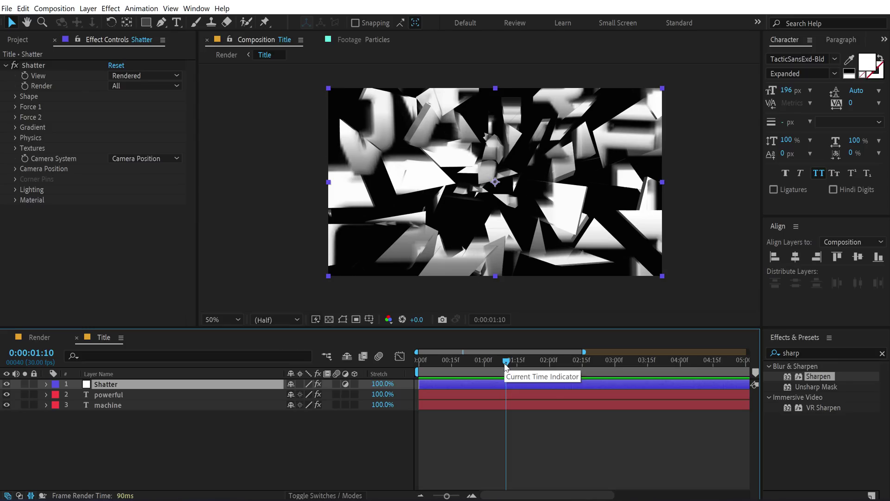
{"action": "left_click", "coordinate": [815, 350]}
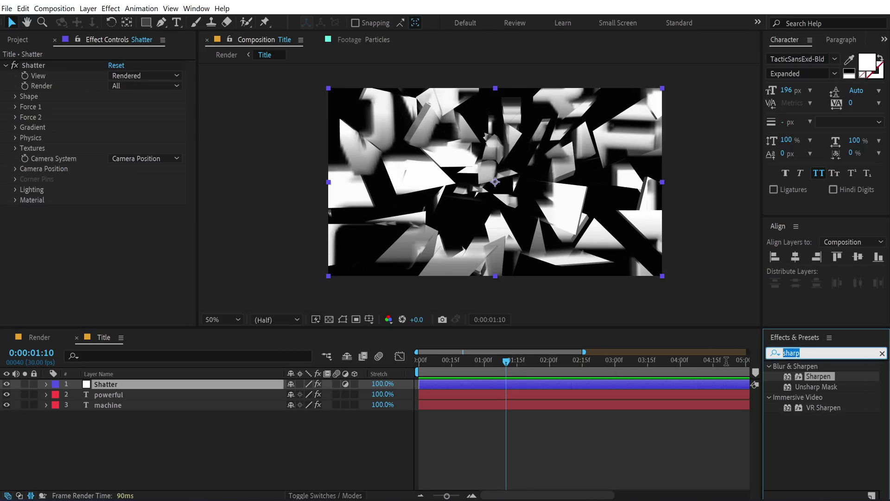
{"action": "type", "text": "r"}
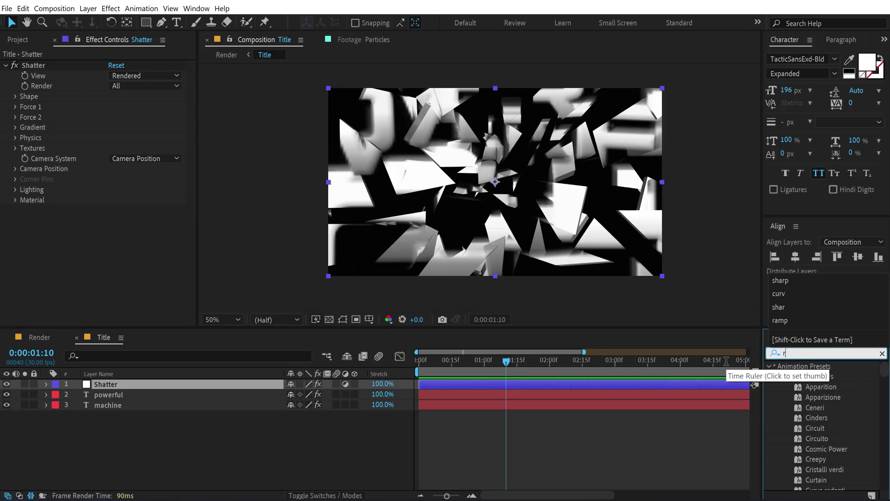
{"action": "type", "text": "smb"}
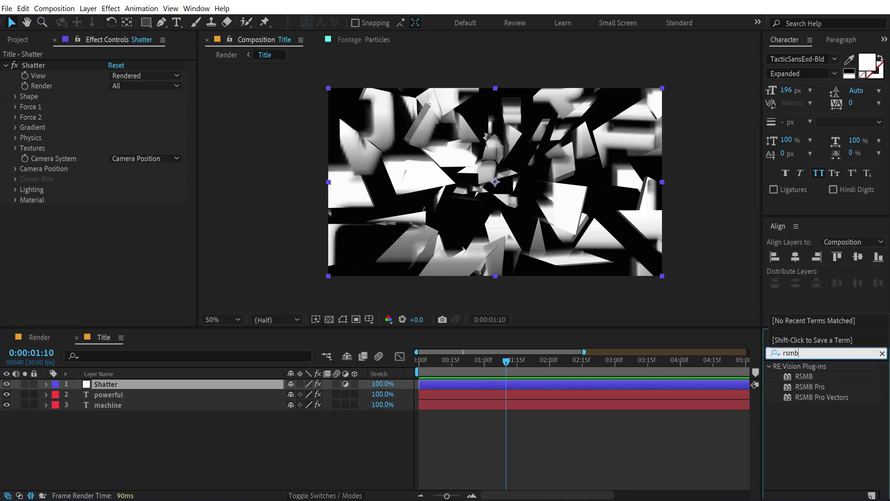
{"action": "left_click_drag", "start_coordinate": [804, 377], "coordinate": [174, 384]}
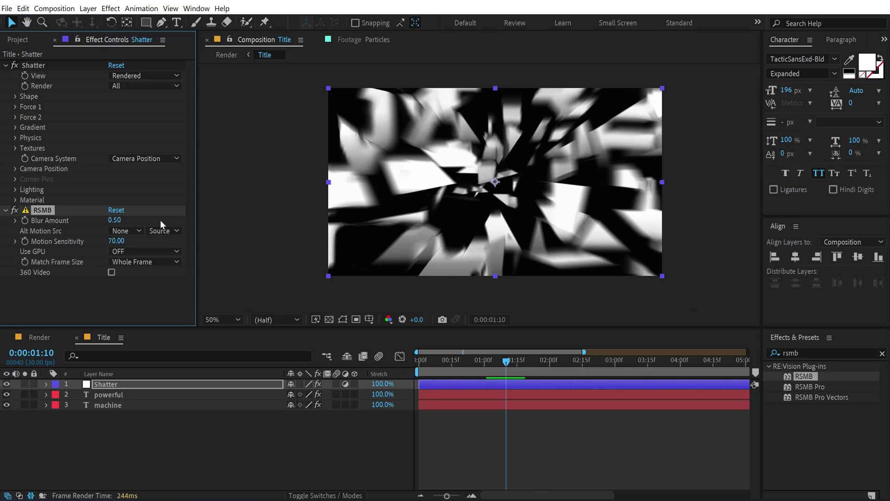
{"action": "left_click", "coordinate": [438, 361]}
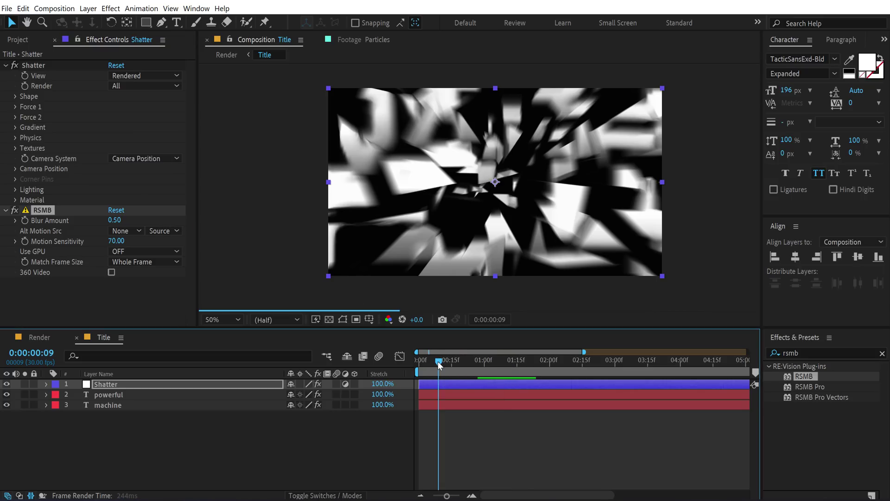
{"action": "left_click_drag", "start_coordinate": [438, 360], "coordinate": [501, 360]}
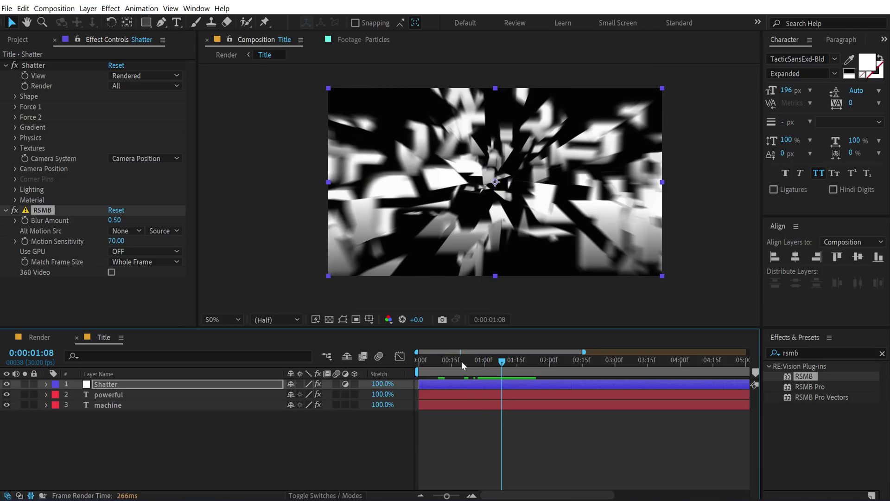
Return to the Render composition and check the motion-blurred title assembly back to the first frame.
{"action": "left_click", "coordinate": [44, 338]}
{"action": "left_click", "coordinate": [435, 360]}
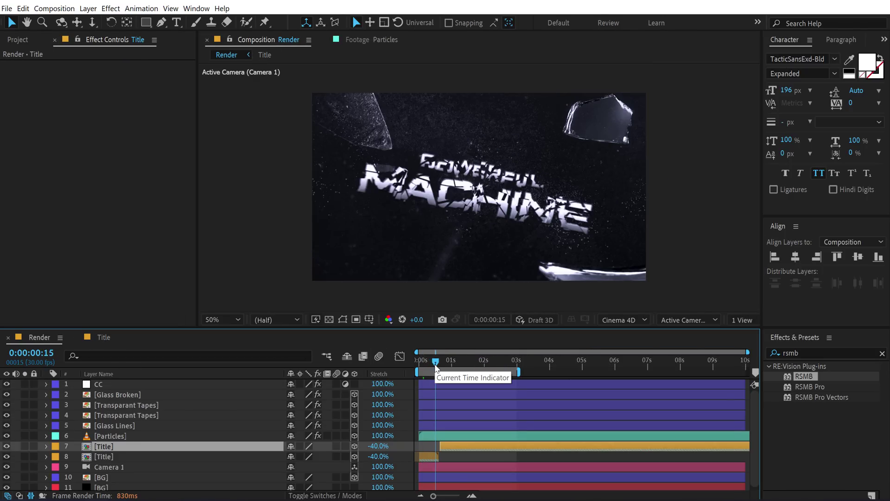
{"action": "left_click_drag", "start_coordinate": [436, 362], "coordinate": [353, 372]}
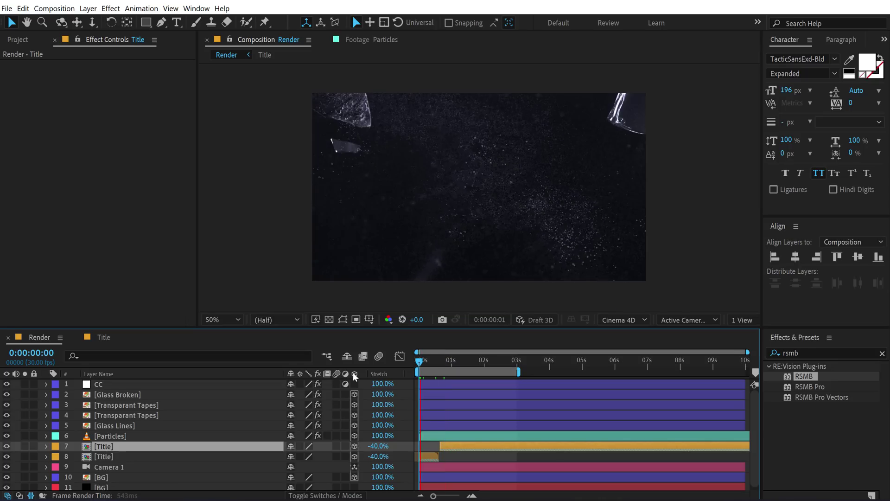